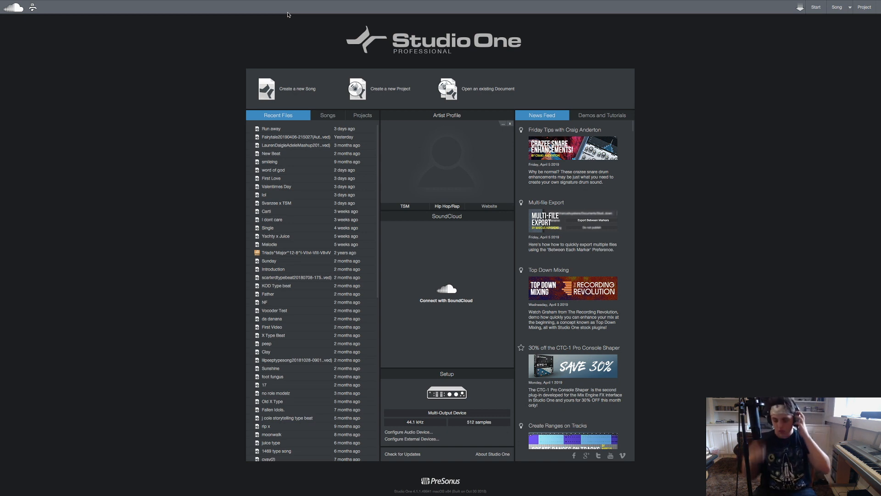
Take the Studio One window out of full screen and minimize it to reveal the desktop.
mouse_move(45, 2)
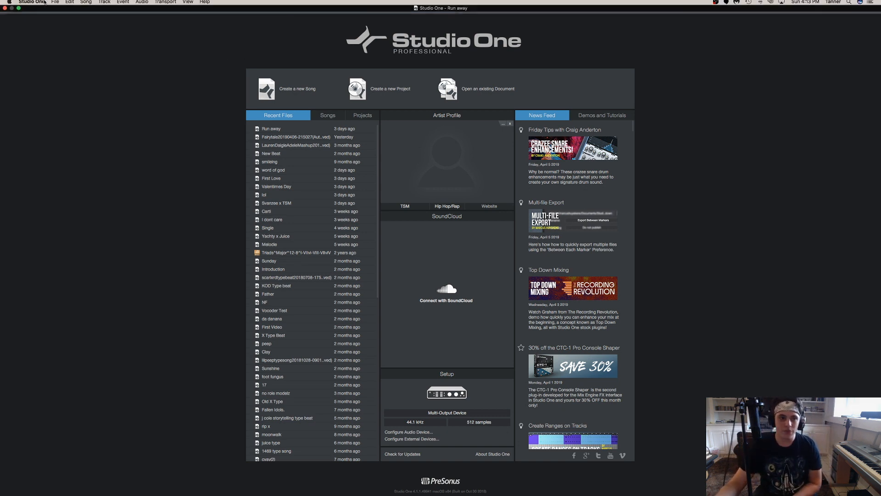
click(19, 8)
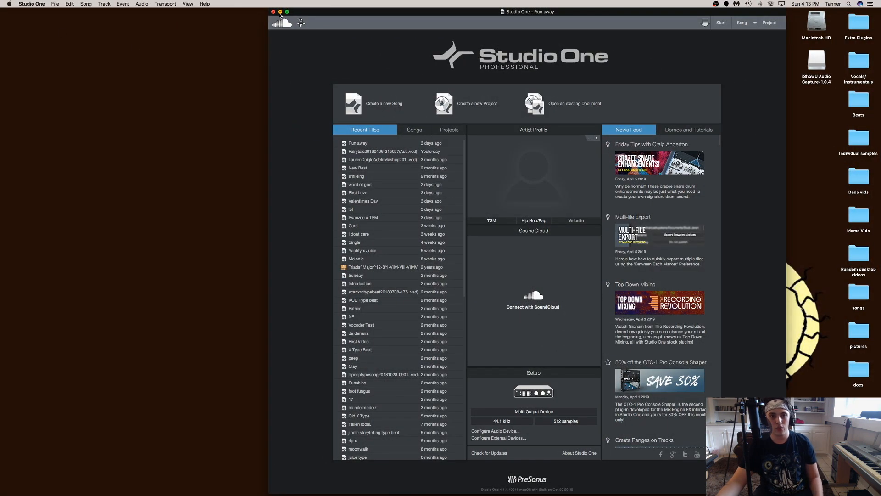
click(280, 12)
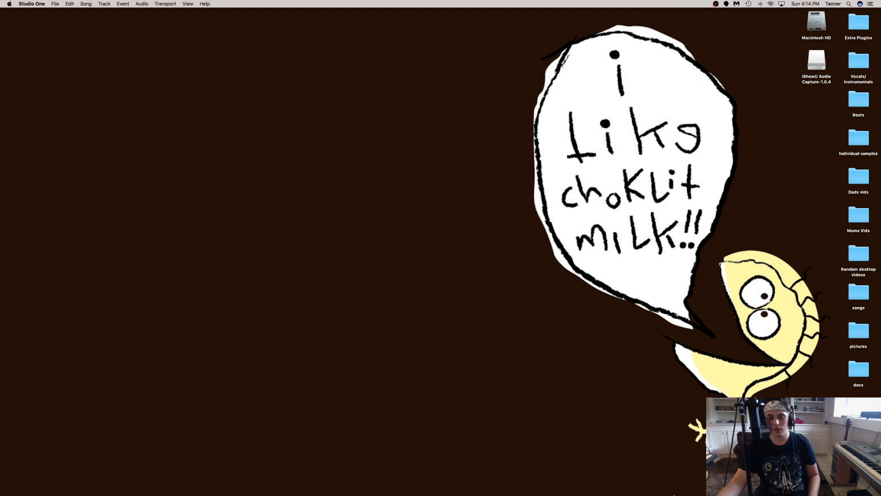
Switch to Google Chrome and open looperman.com/loops.
mouse_move(716, 494)
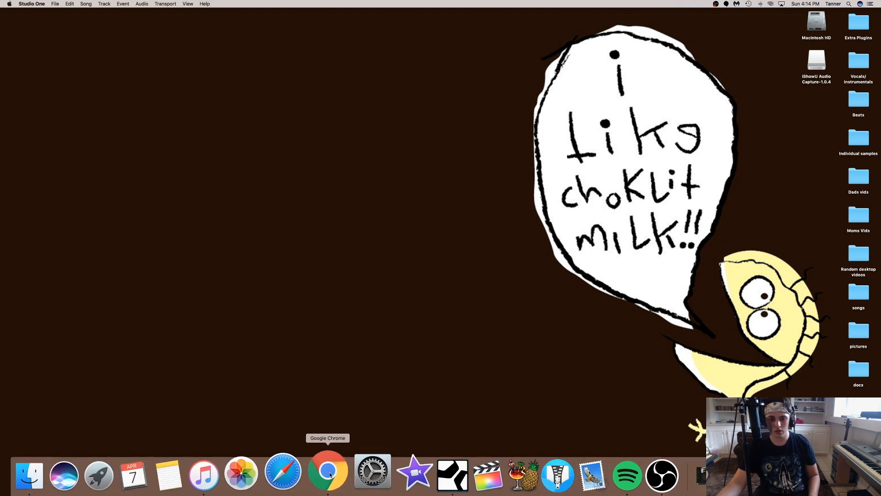
click(329, 473)
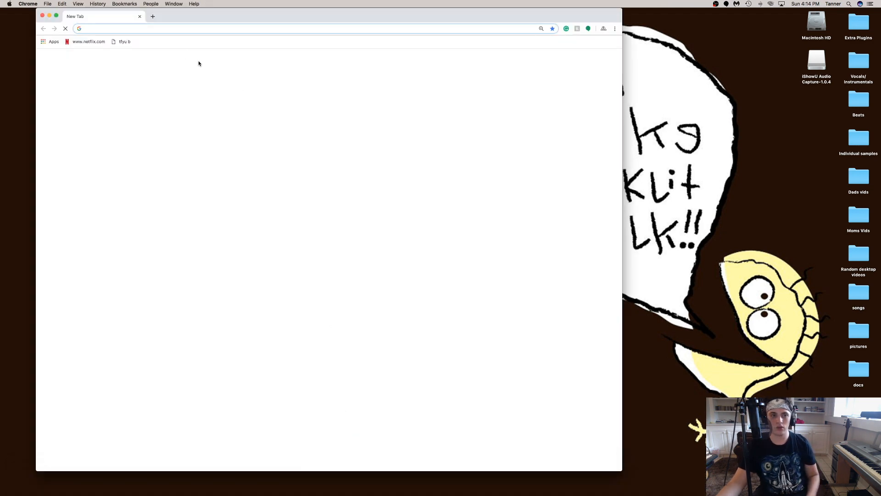
text(looperman.com/loops)
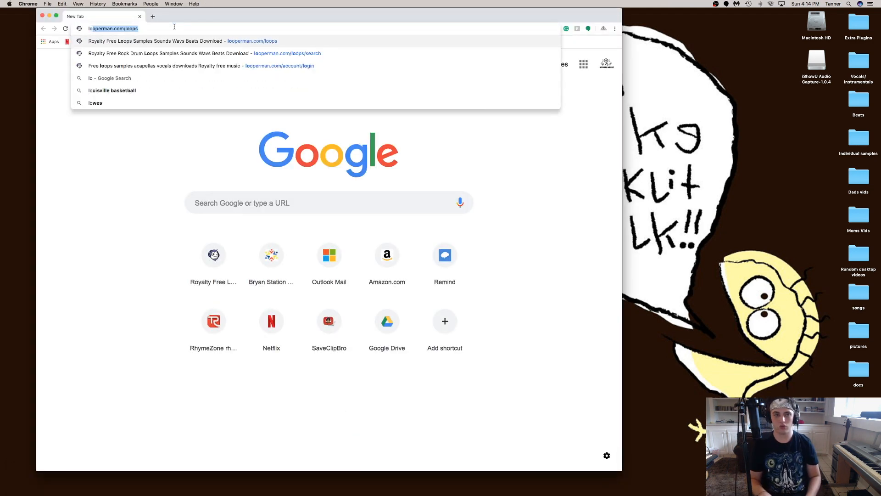
key(Return)
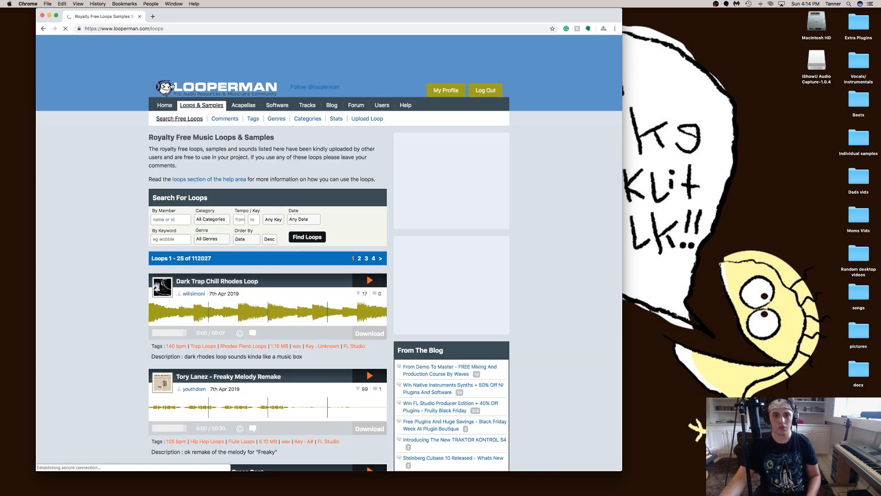
Visit the Looperman home page, return to its Loops & Samples section and look through the loop list.
click(185, 90)
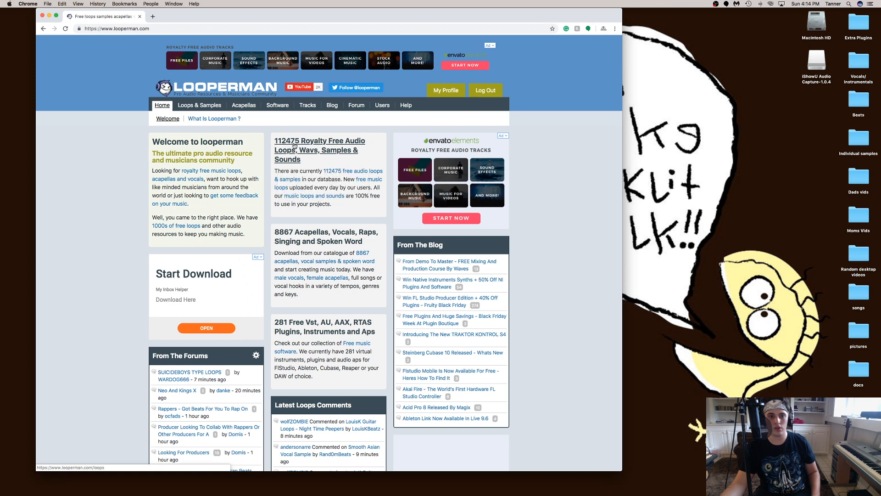
click(193, 106)
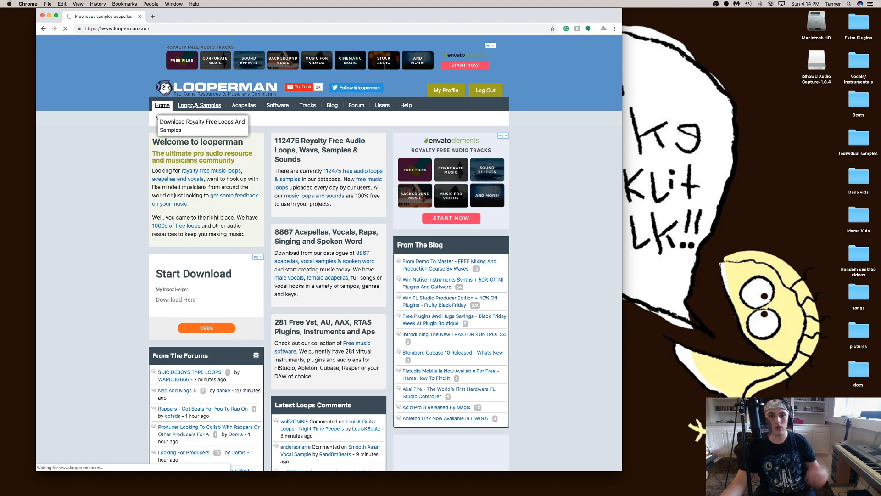
scroll(326, 227, down, 1)
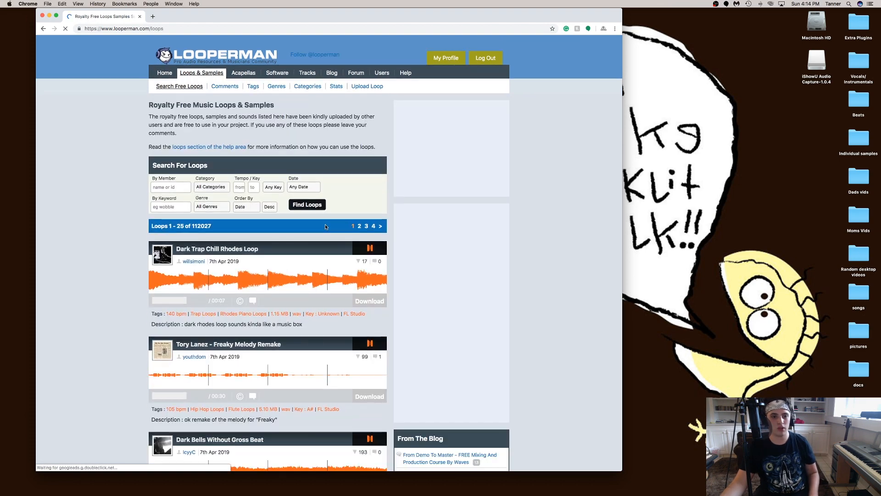
scroll(326, 227, down, 5)
scroll(326, 227, up, 3)
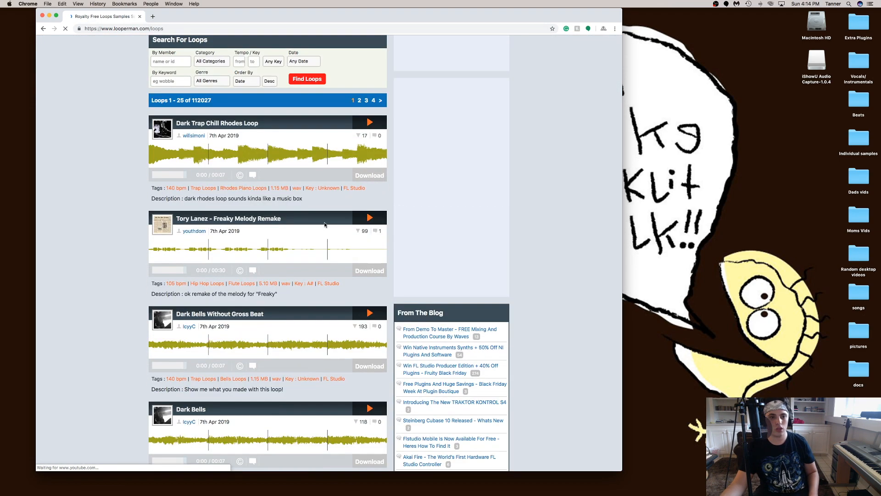
Preview the Dark Trap Chill Rhodes Loop, Tory Lanez - Freaky Melody Remake, Dark Bells Without Gross Beat and Dark Bells loops.
click(369, 123)
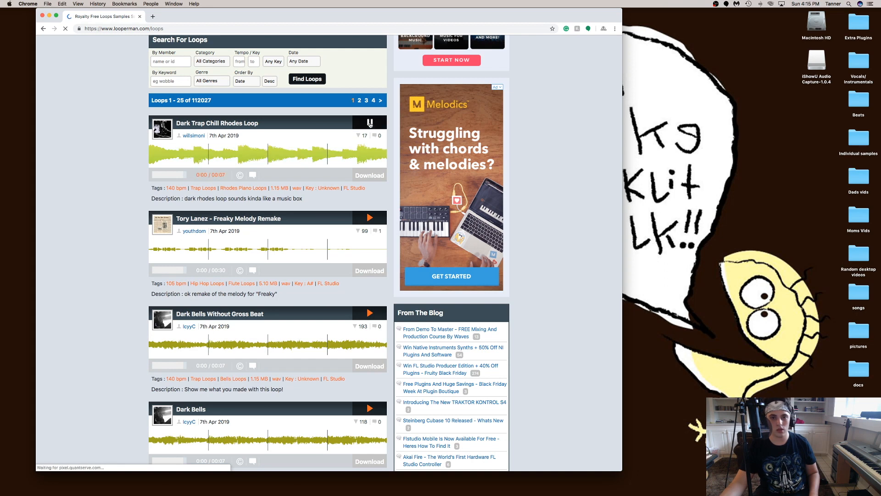
click(370, 218)
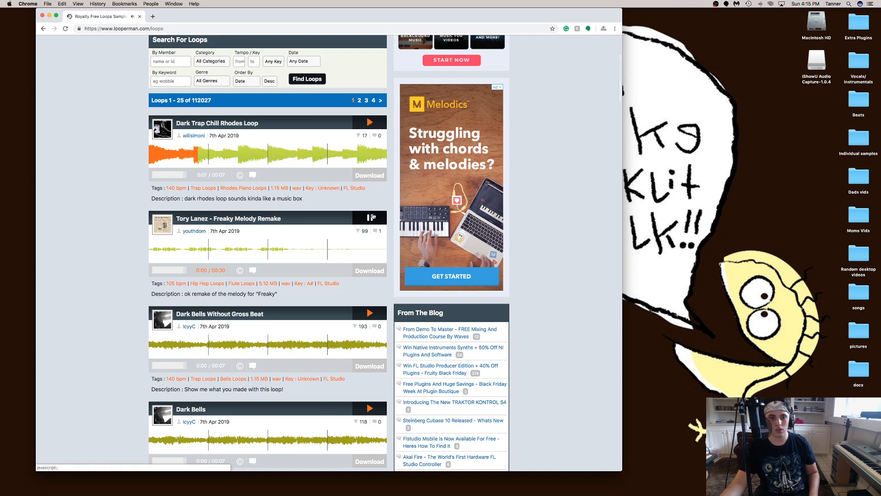
scroll(372, 215, down, 2)
click(370, 246)
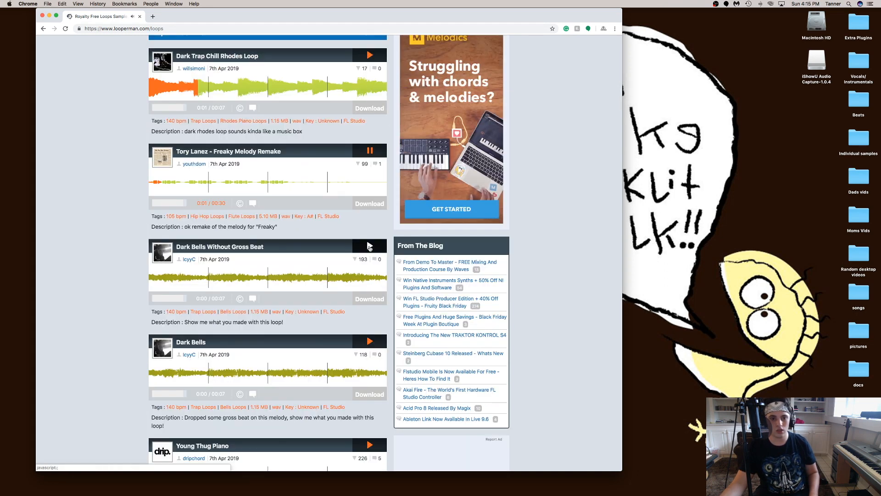
click(369, 340)
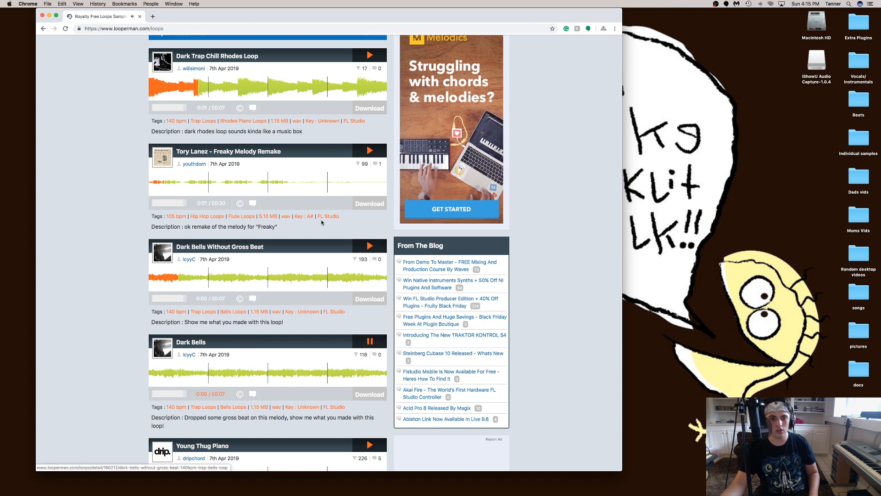
scroll(319, 217, down, 1)
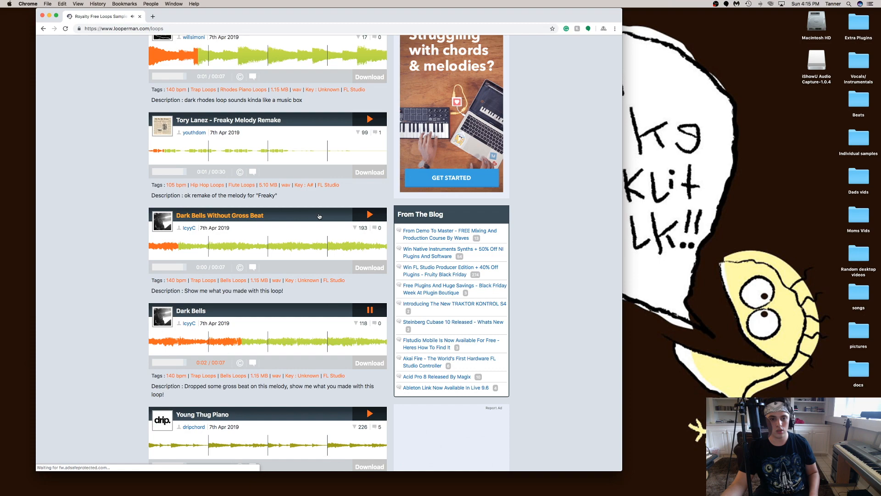
scroll(344, 257, down, 4)
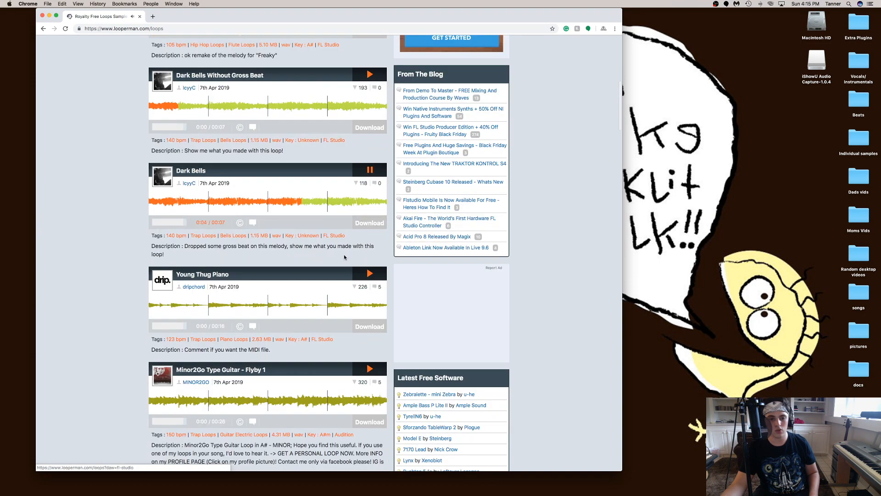
Preview the Young Thug Piano loop and stop its playback.
click(369, 273)
scroll(367, 248, down, 1)
scroll(367, 238, down, 1)
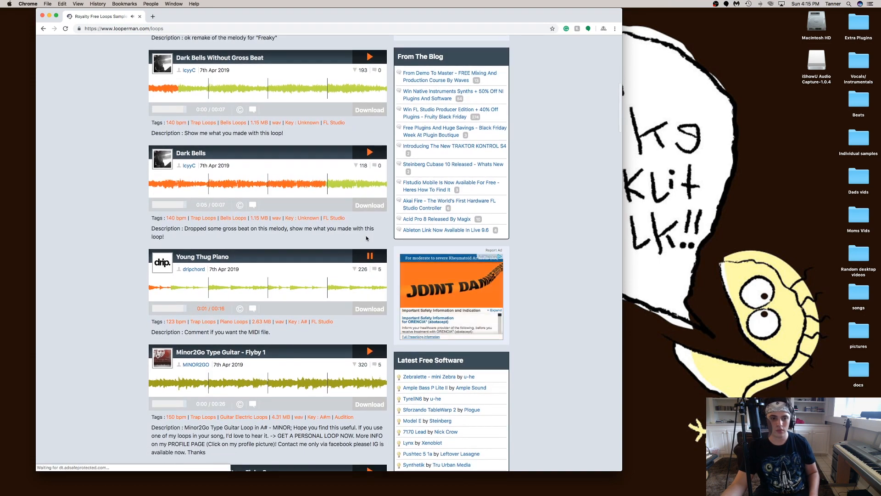
scroll(367, 238, down, 1)
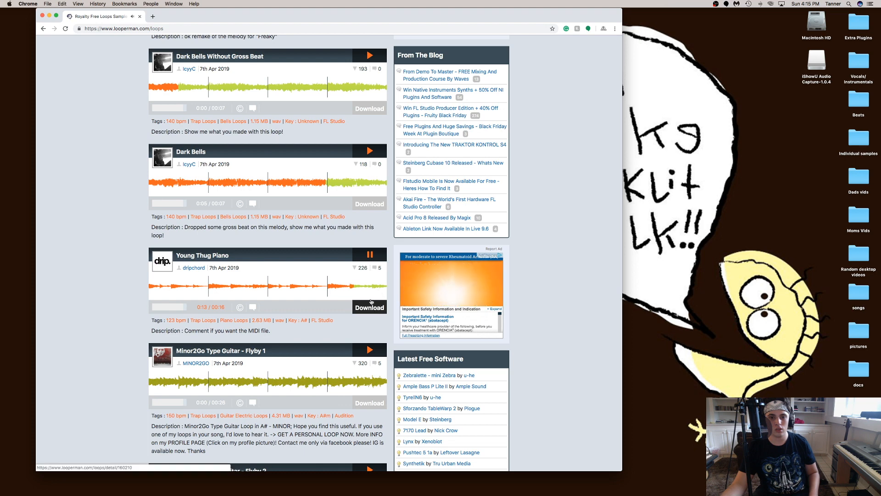
click(370, 259)
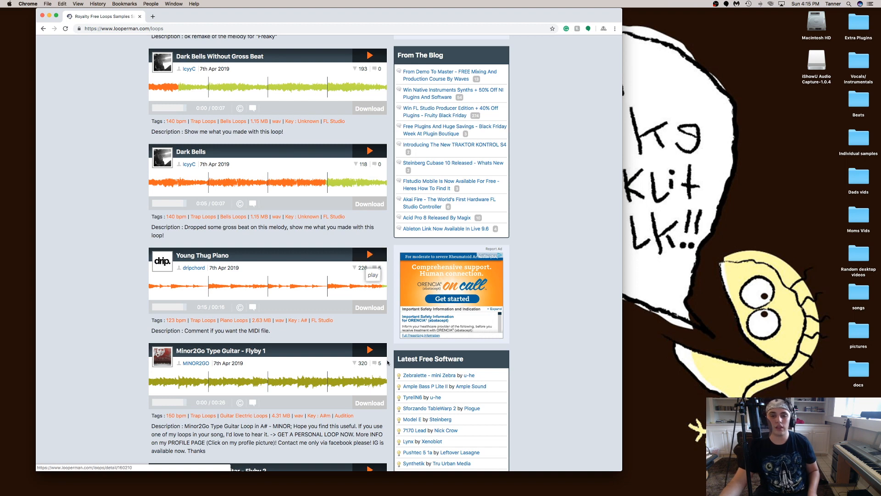
Download the Young Thug Piano loop, place the WAV file on the desktop and minimize the browser.
click(369, 308)
drag(86, 460, 812, 142)
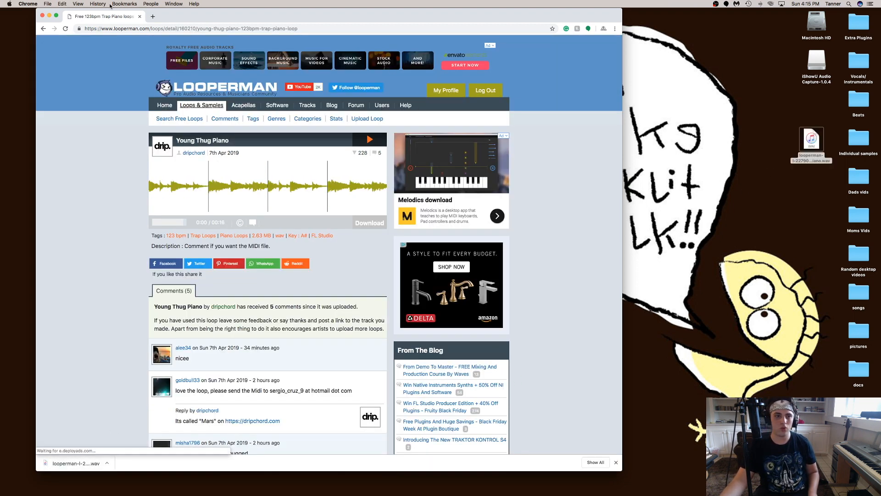
click(50, 16)
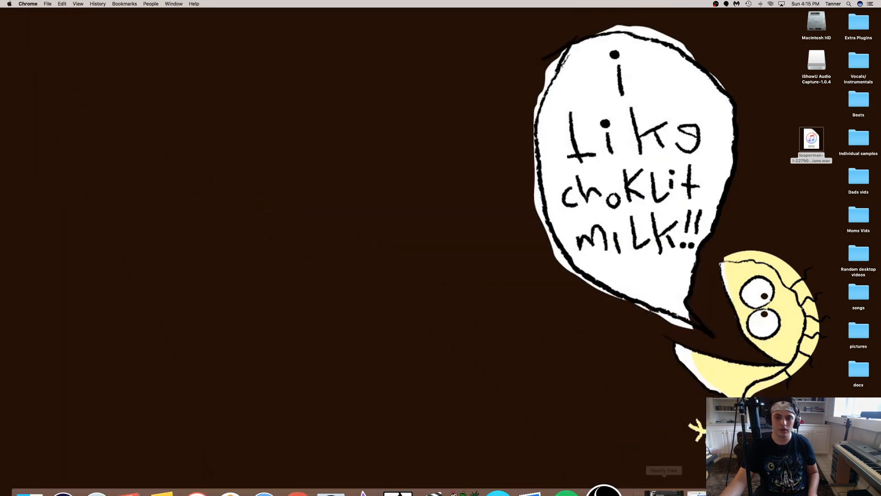
Switch to Studio One and create a new song titled "cheese" from the Production Template.
click(679, 476)
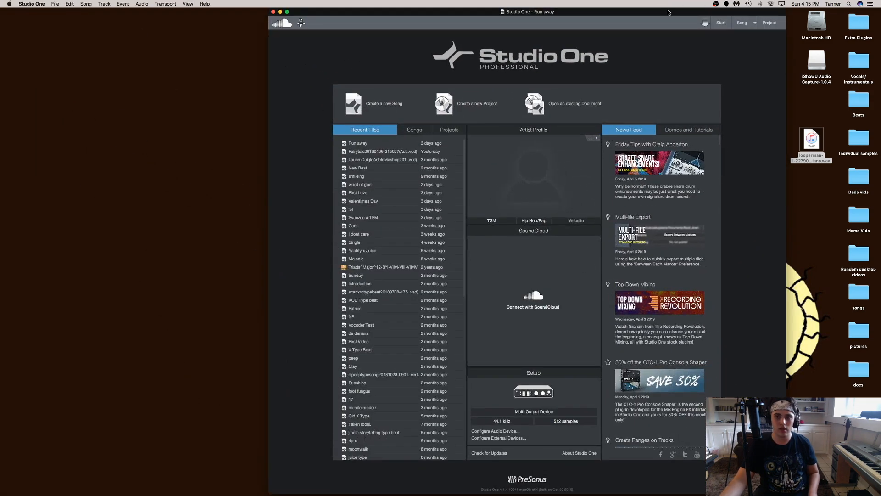
drag(668, 12, 512, 12)
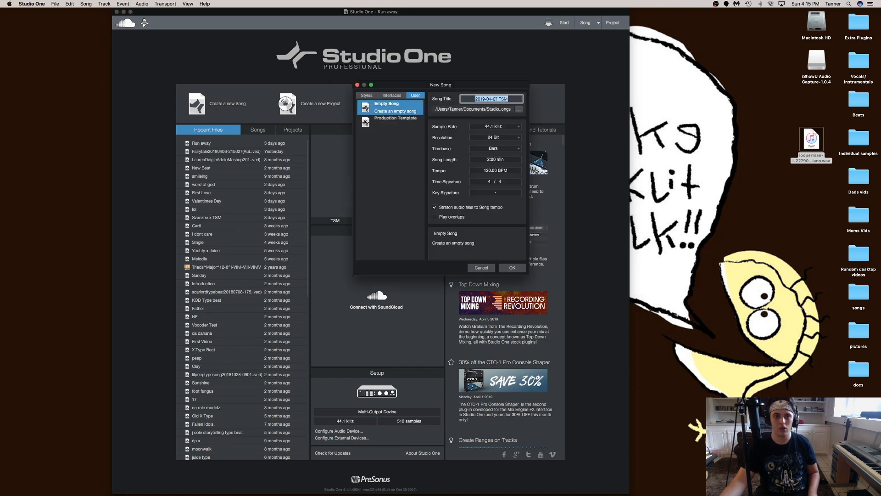
click(366, 121)
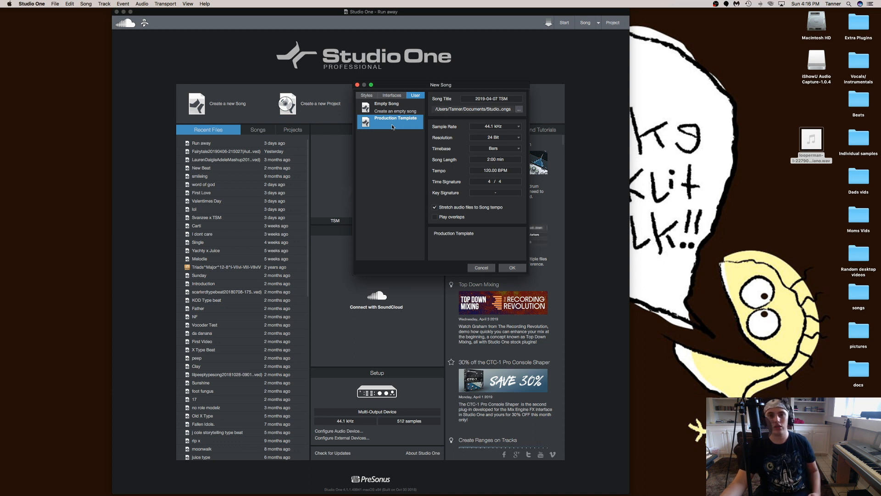
click(478, 99)
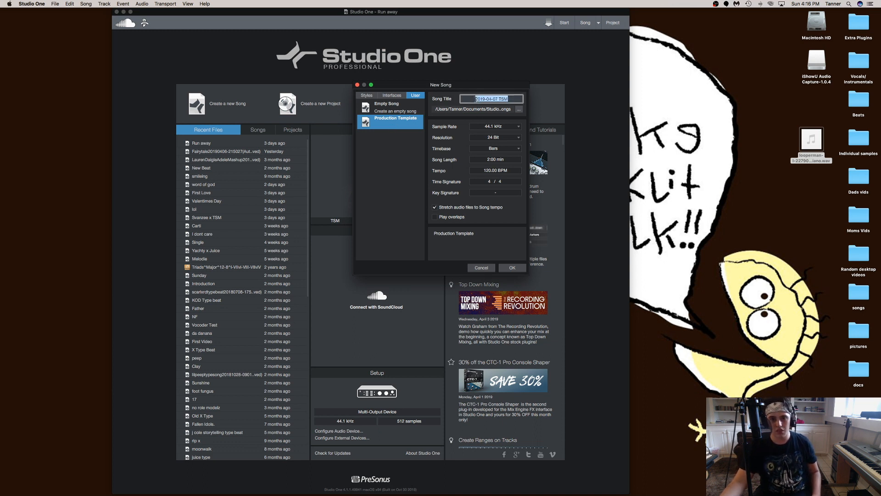
key(BackSpace)
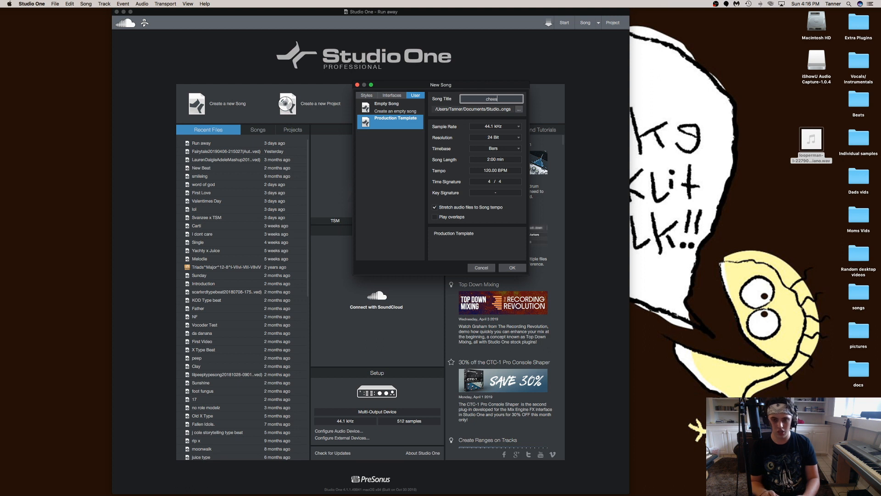
text(cheese)
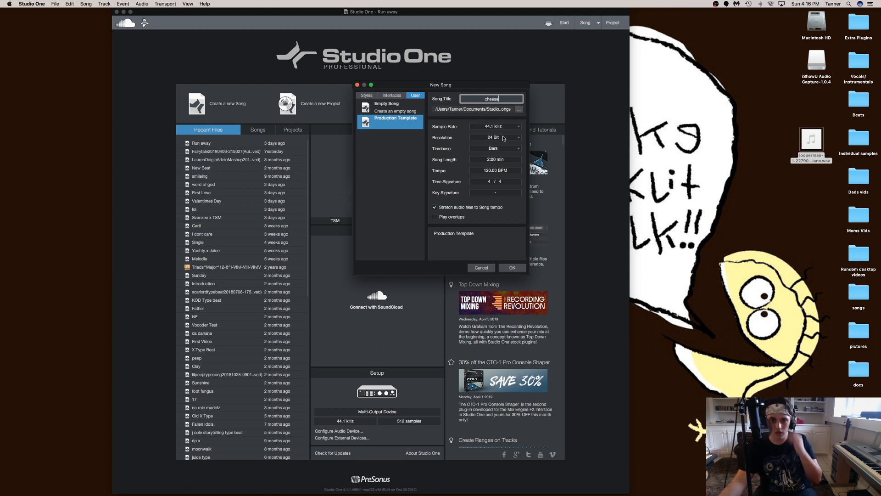
click(518, 271)
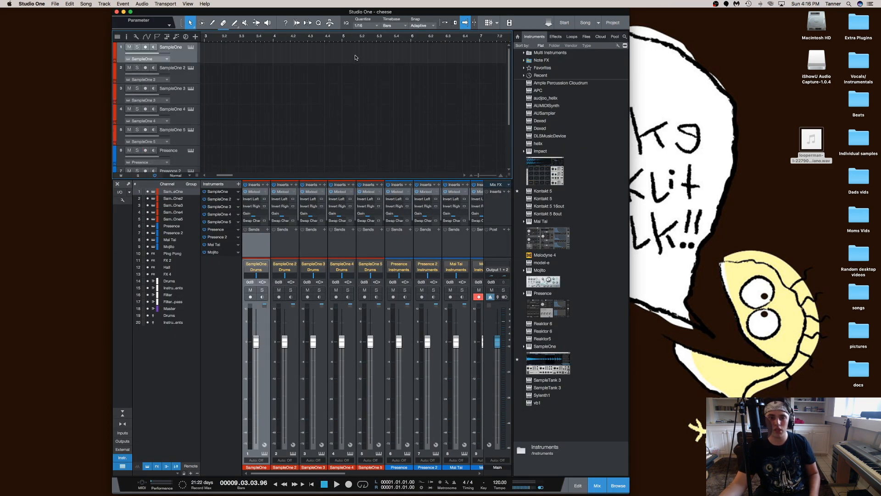
Check the tempo tag on the Young Thug Piano page in Chrome and minimize the browser again.
click(696, 472)
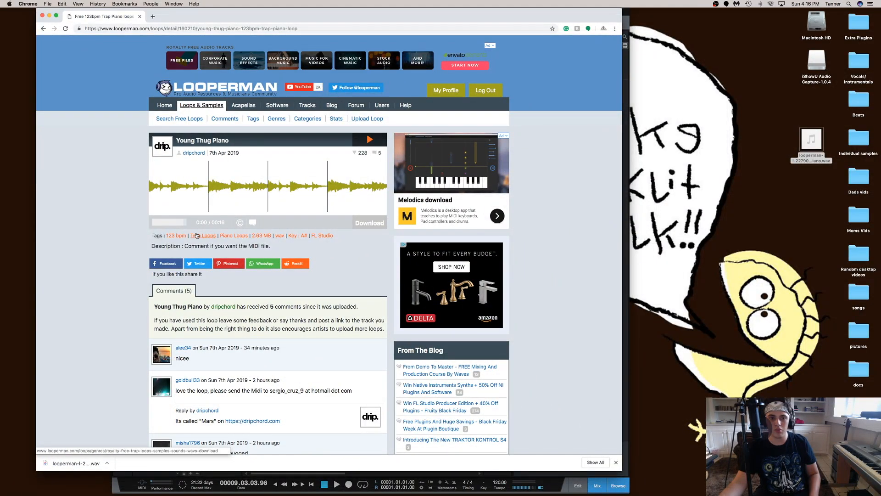
key(super+m)
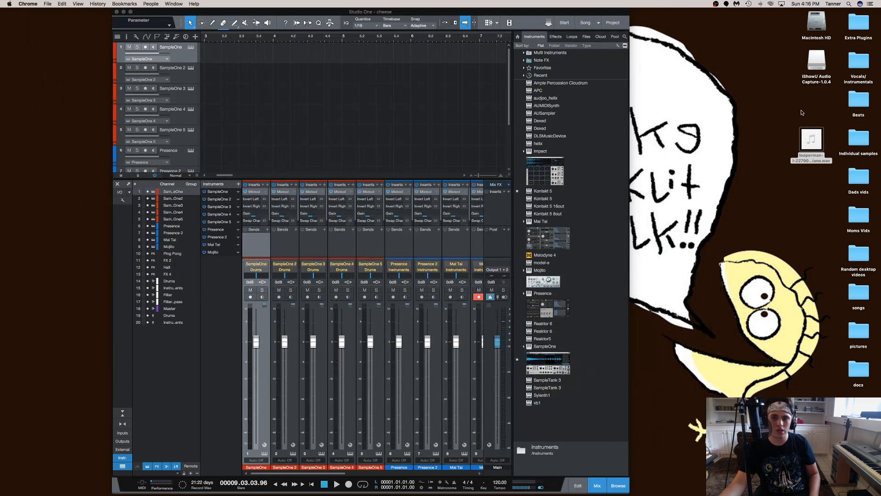
Import the downloaded piano WAV into the arrangement on its own track, make Studio One full screen and move the clip to bar 1.
drag(812, 139, 227, 44)
click(130, 12)
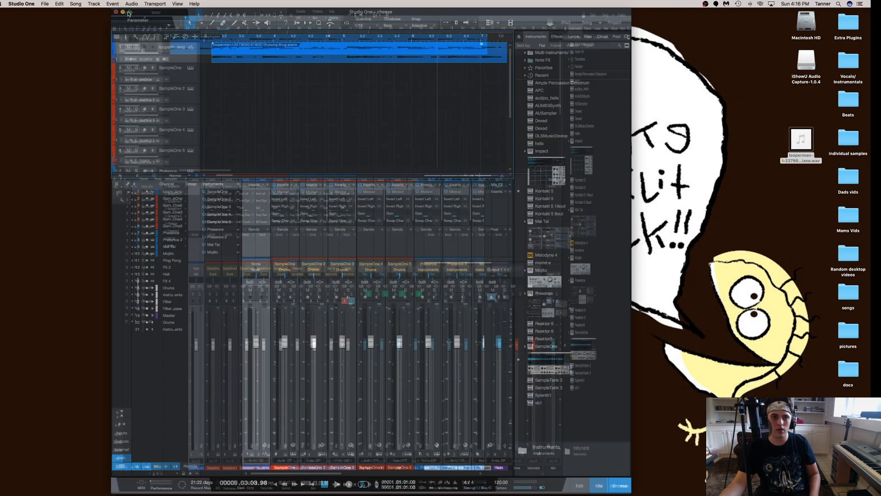
drag(156, 166, 136, 166)
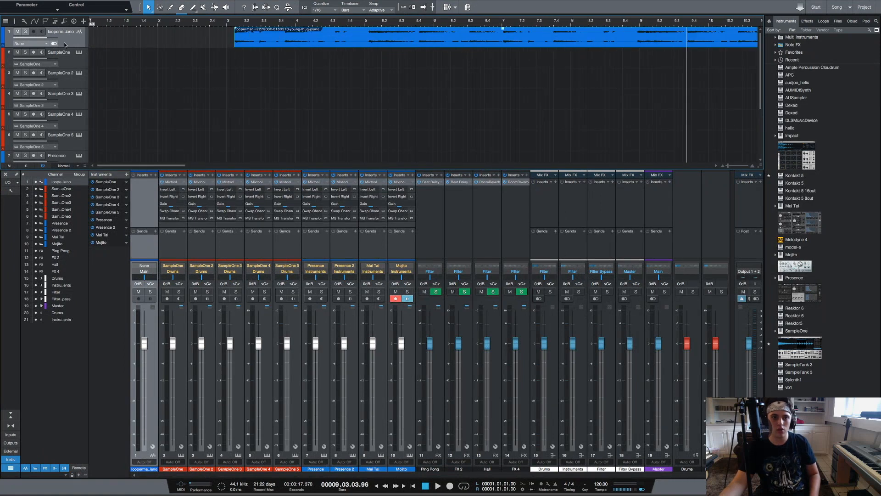
drag(64, 44, 117, 45)
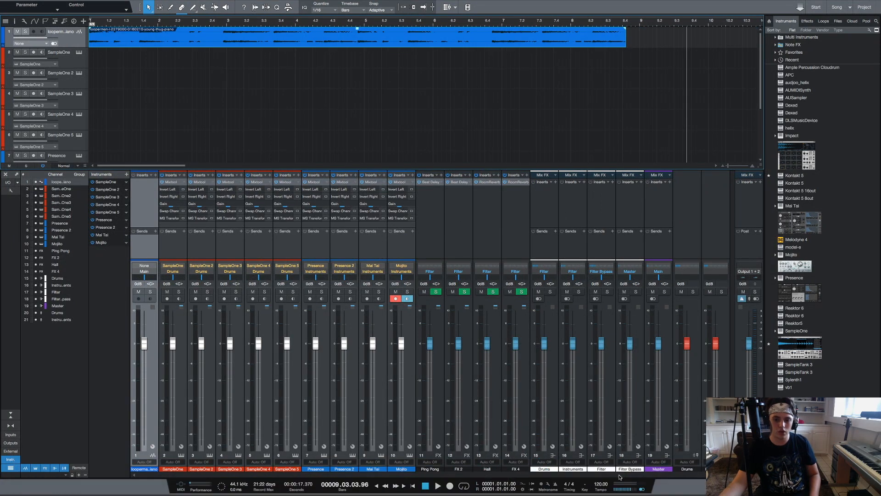
Set the song tempo to 123 BPM to match the piano loop.
click(598, 486)
text(123)
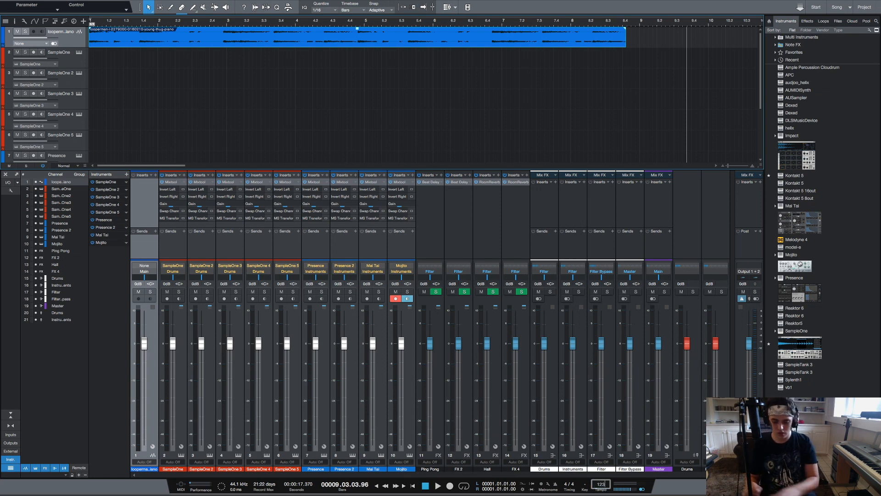
key(Return)
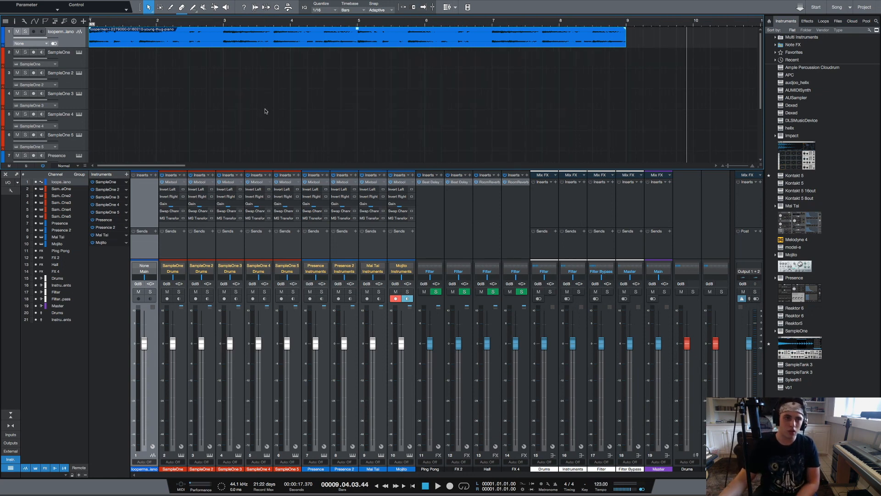
Show the track inspector and set the piano clip's file tempo to 123 BPM.
click(17, 21)
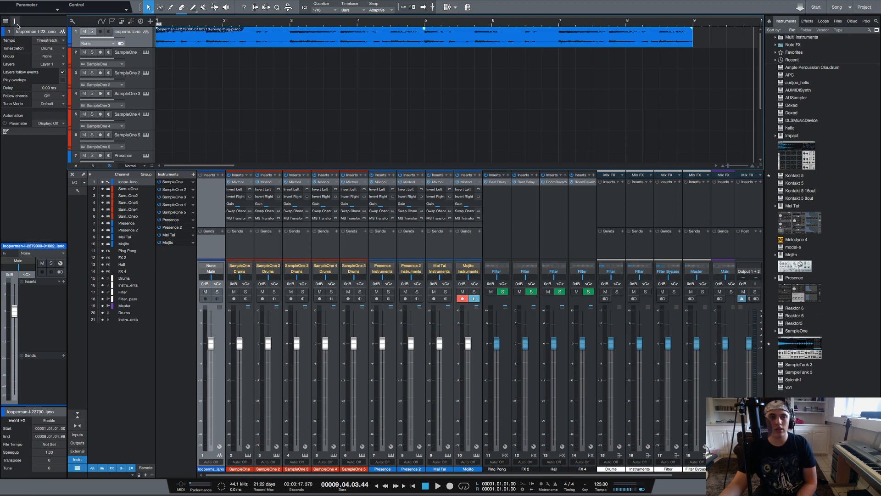
click(50, 444)
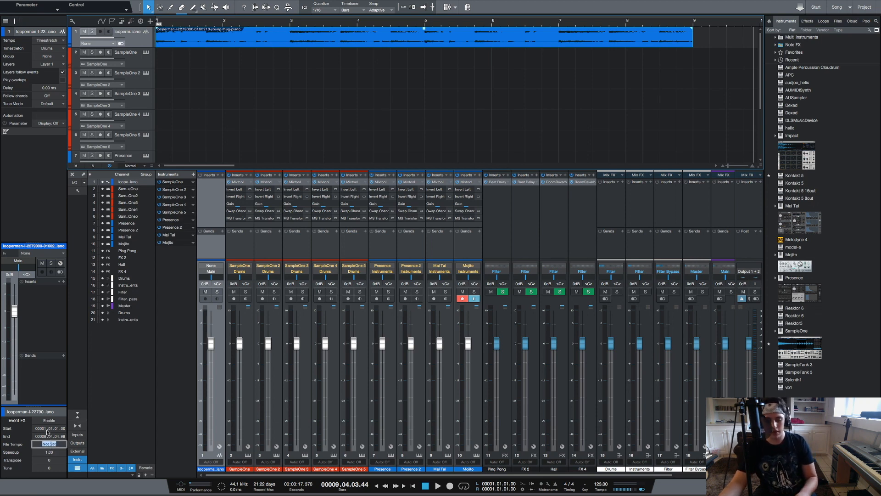
text(123)
key(Return)
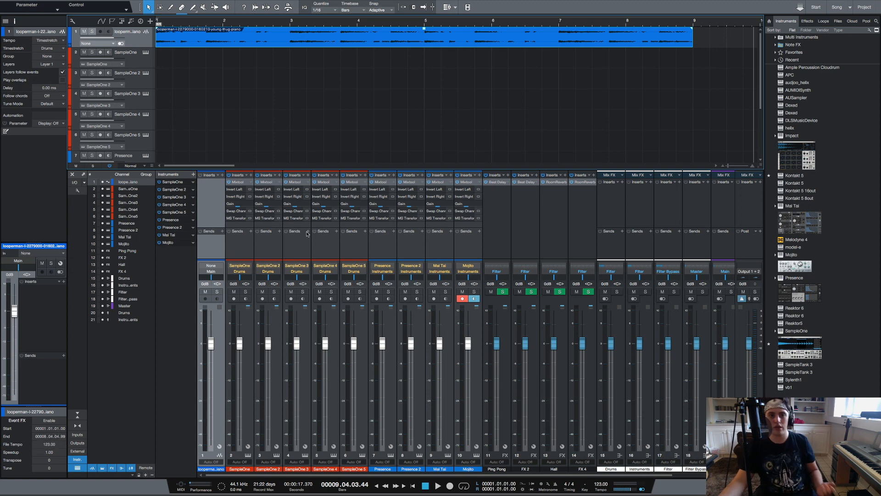
click(305, 111)
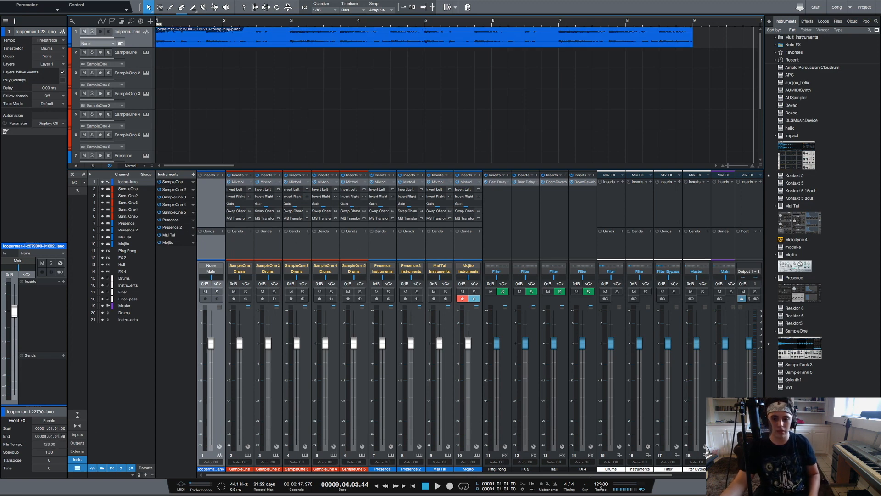
Duplicate the piano clip directly after the original, play it back and place the playhead at bar 9.
click(248, 37)
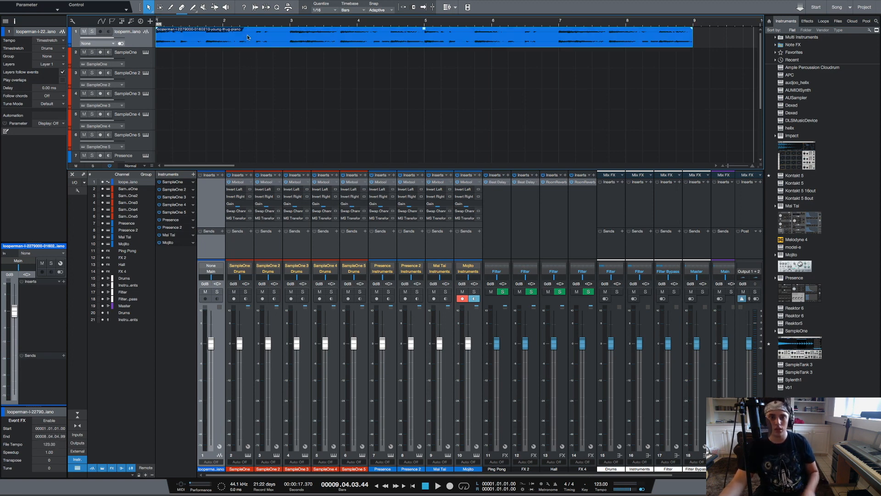
key(ctrl+d)
key(space)
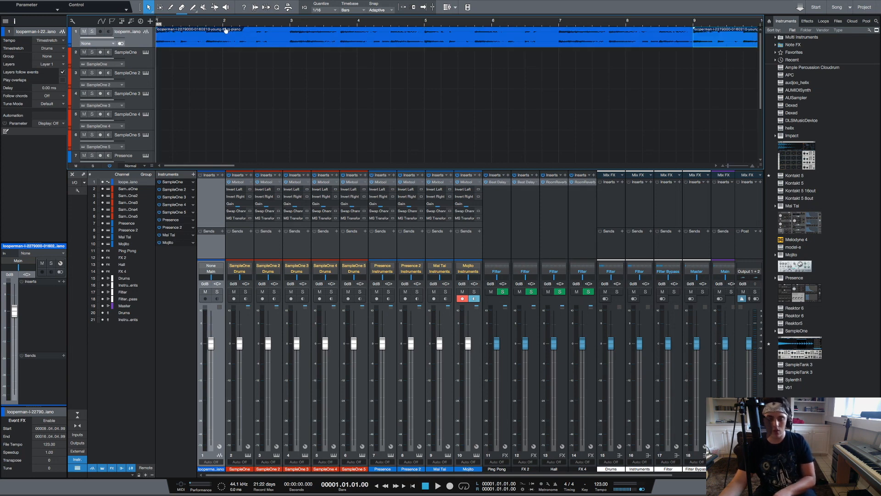
key(f)
key(w)
key(w)
key(space)
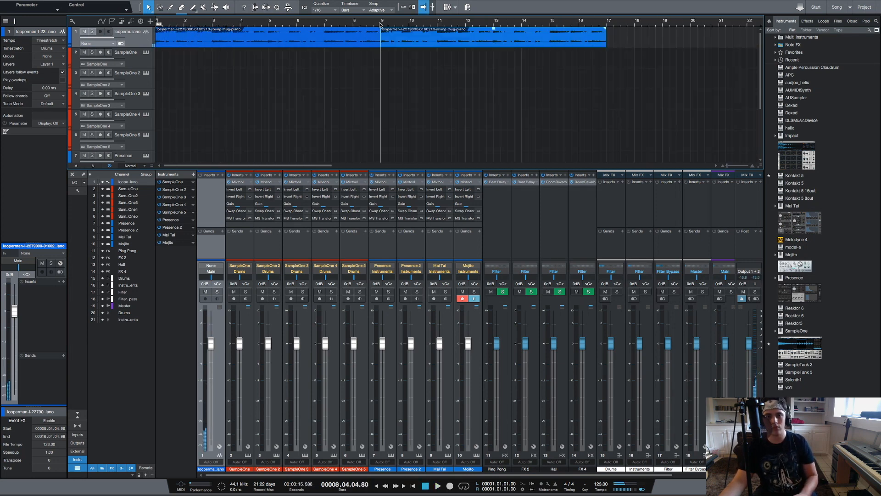
click(380, 24)
click(382, 20)
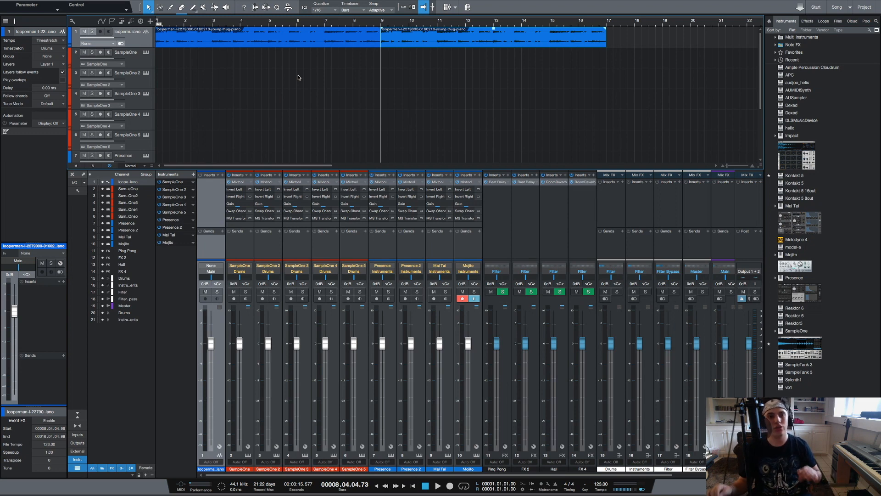
Collapse the Mixtool insert controls on every instrument channel from SampleOne to Mojito.
click(250, 184)
click(267, 183)
click(301, 184)
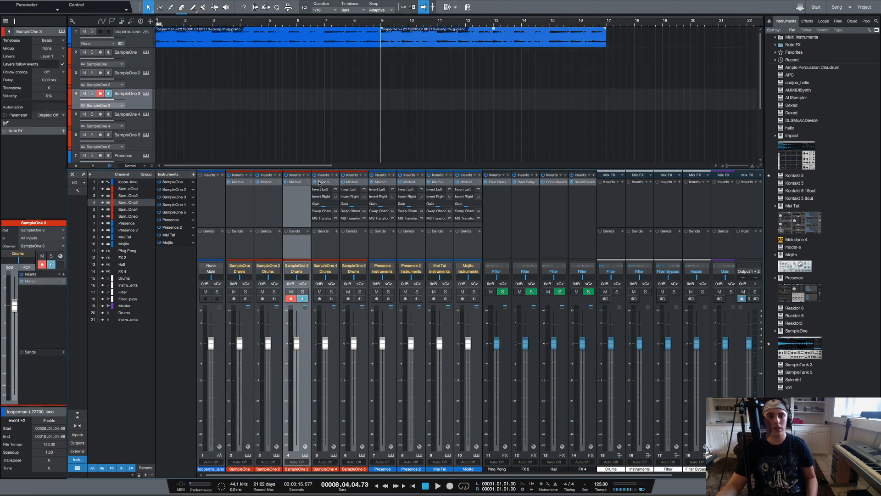
click(329, 182)
click(354, 183)
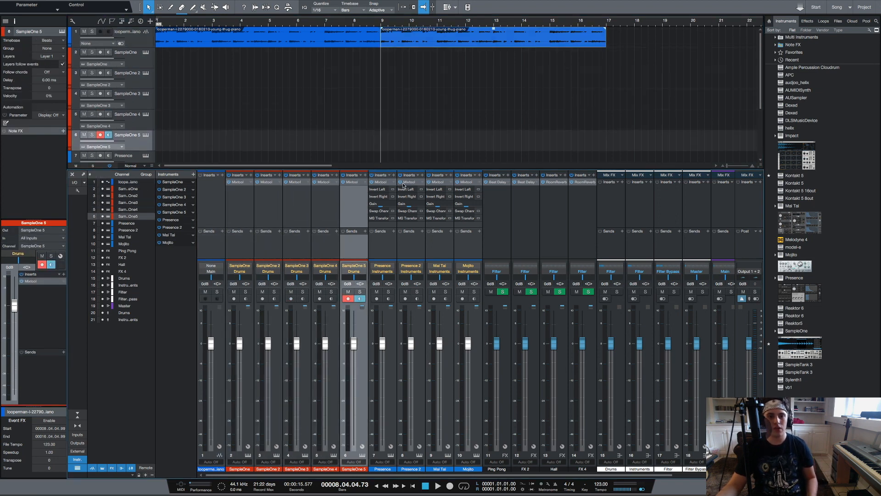
click(382, 184)
click(404, 185)
click(439, 184)
click(468, 183)
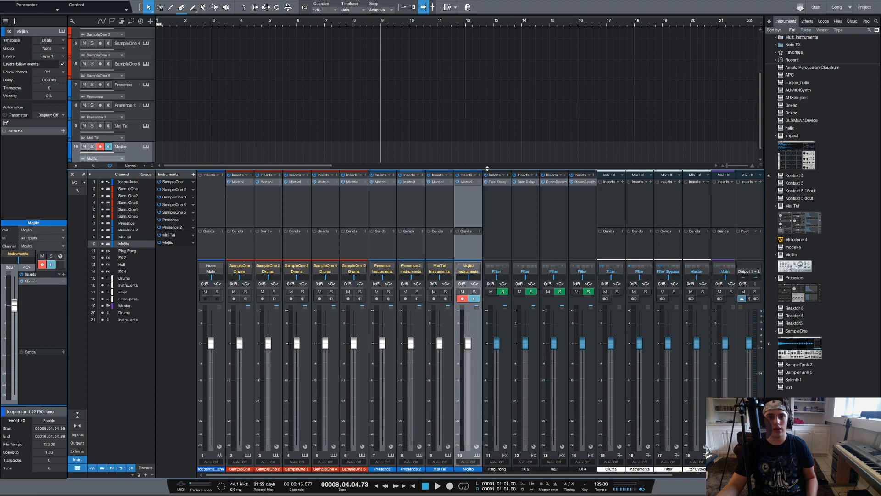
scroll(427, 97, up, 5)
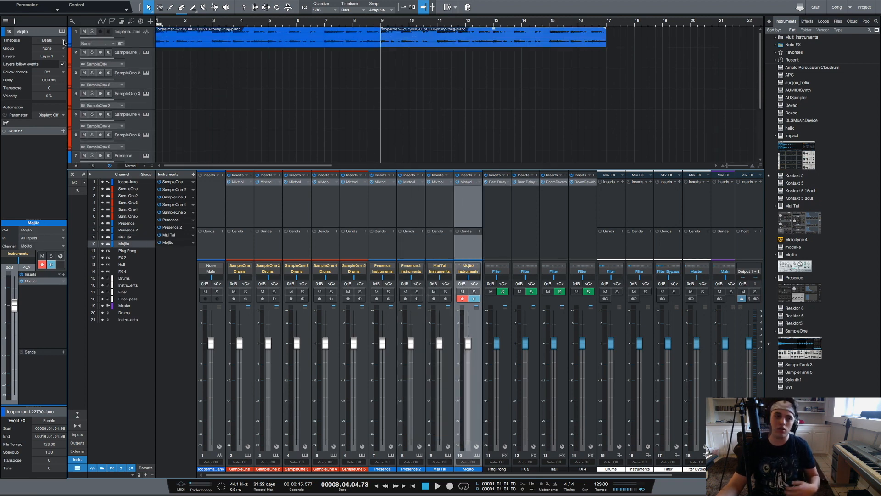
Open the first SampleOne sampler and load "Cymatics - Astro Caffeine Kick - G#.wav" from the Kick folder.
click(146, 52)
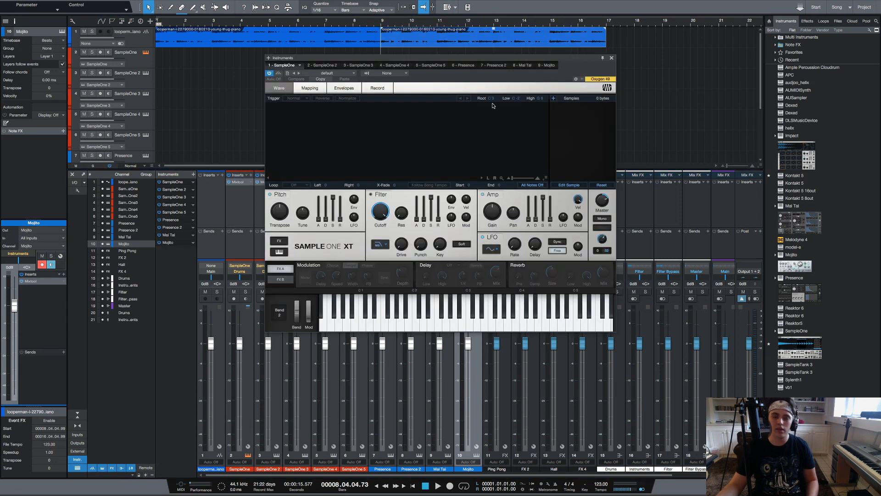
click(838, 21)
click(773, 88)
scroll(821, 137, down, 3)
drag(822, 136, 409, 138)
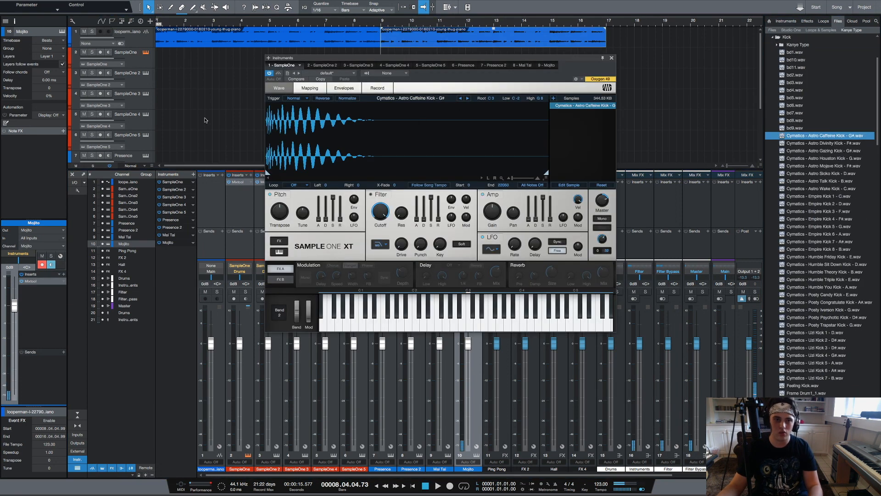
Select the SampleOne track, switch its sample to "Cymatics - Empire Kick 4 - F#", audition it with the piano and close the sampler.
click(129, 53)
click(466, 98)
click(466, 99)
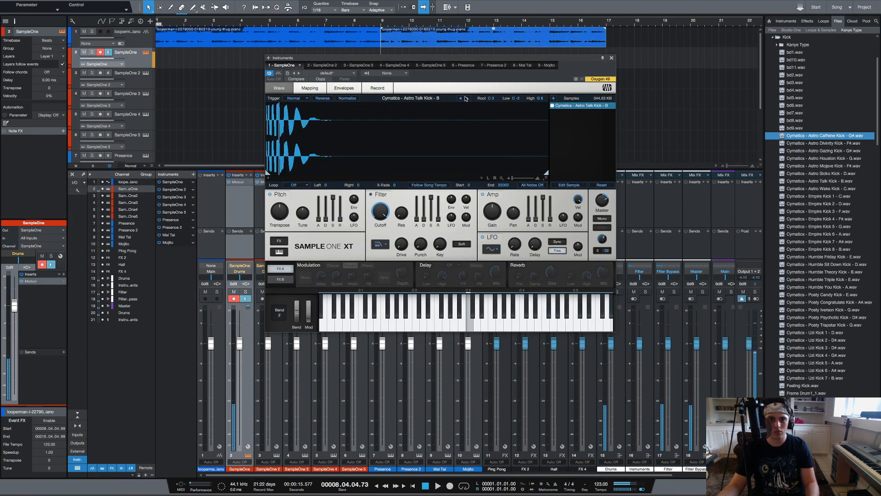
click(466, 99)
click(467, 98)
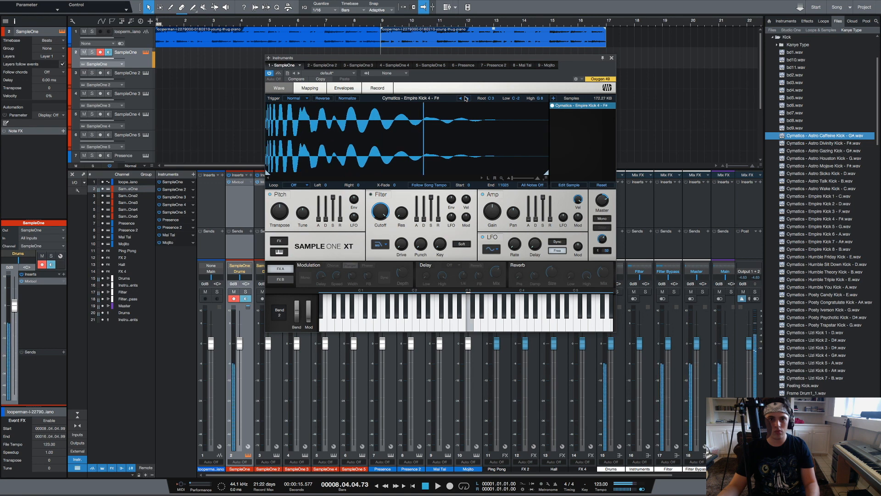
key(space)
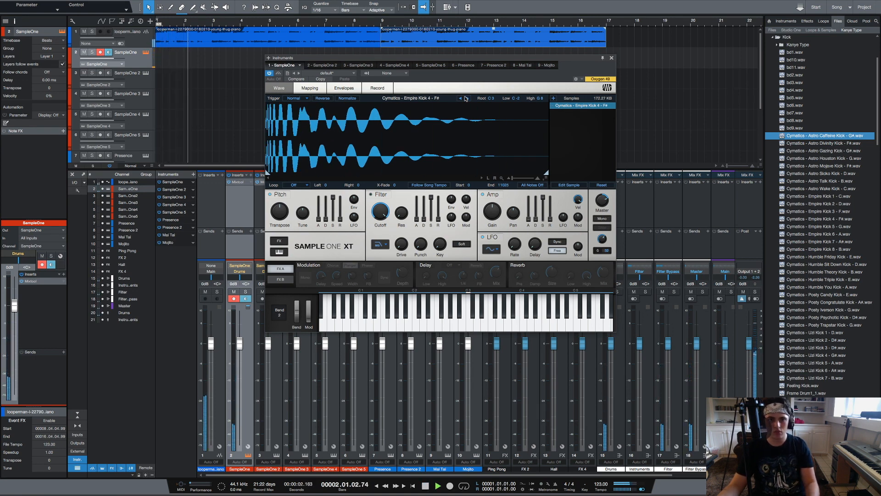
key(space)
click(612, 58)
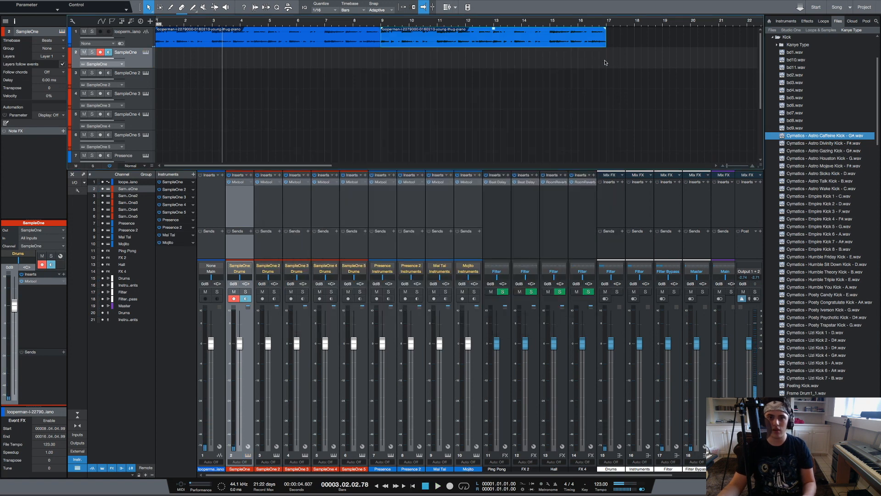
Create a four-bar SampleOne part from bar 9 and enter the C3 kick notes up to the start of bar 11.
double_click(389, 61)
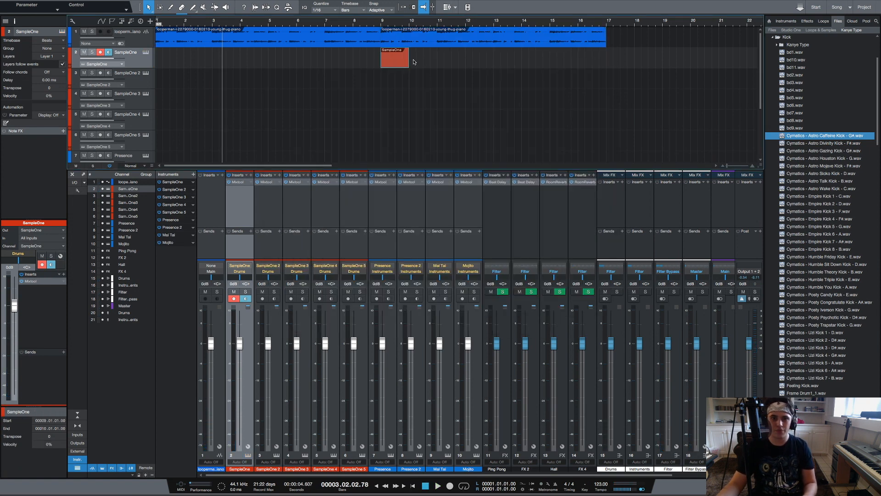
drag(408, 61, 496, 63)
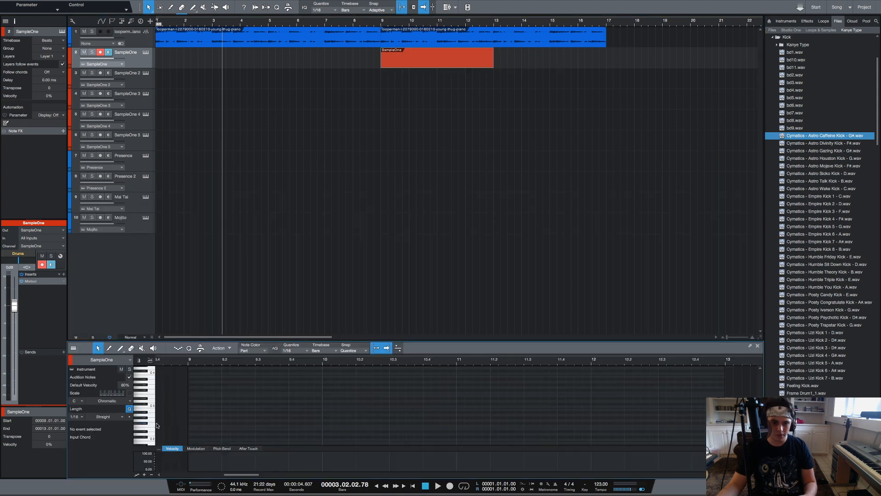
double_click(189, 406)
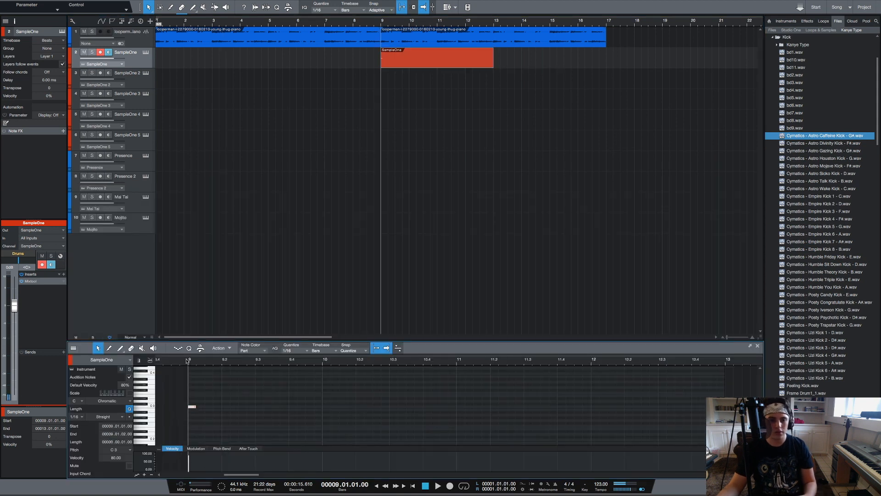
double_click(288, 407)
double_click(358, 407)
double_click(410, 407)
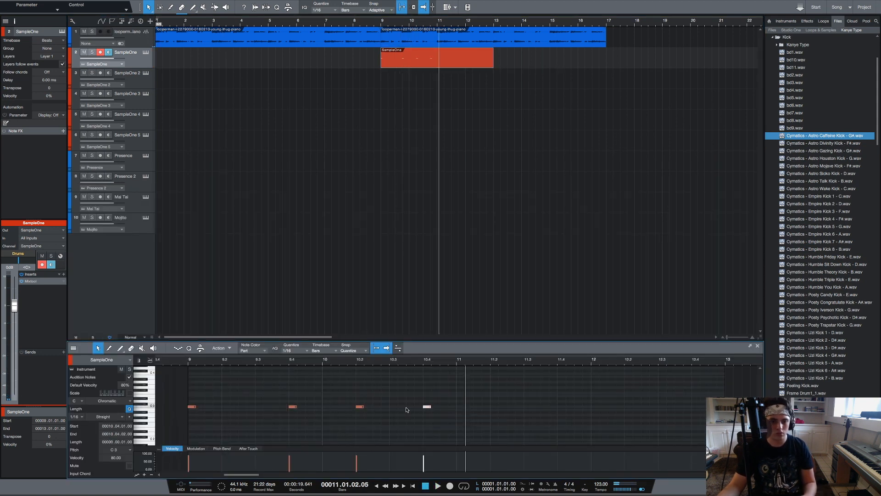
double_click(461, 407)
Play back the pattern and add two C3 kick notes late in bar 11 and one on beat 2 of bar 12.
key(space)
key(space)
double_click(545, 407)
double_click(561, 407)
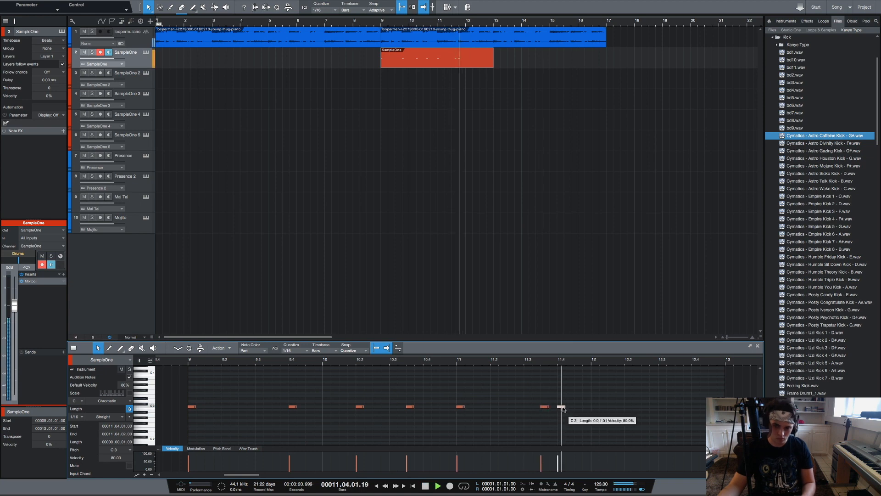
key(space)
key(space)
double_click(629, 407)
Duplicate the kick part so the pattern fills bars 13 to 16, and bring back the mixer.
click(439, 60)
key(d)
click(146, 52)
click(147, 54)
key(F3)
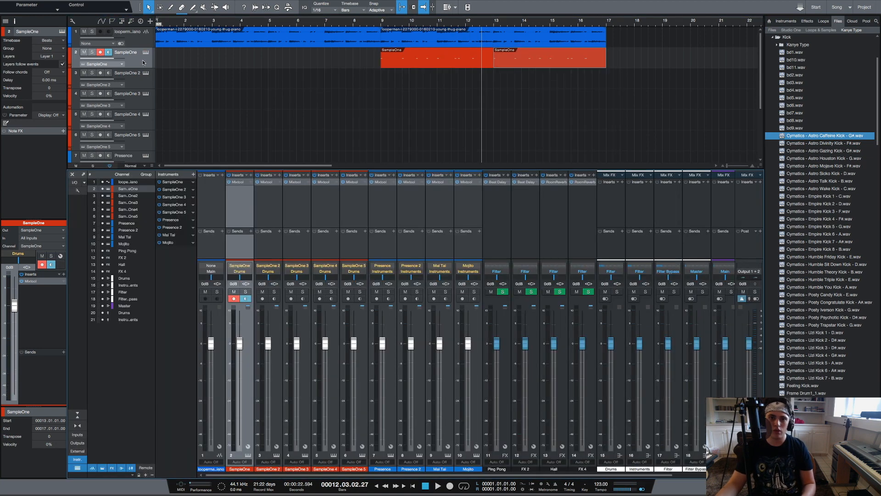
Insert Pro EQ on the SampleOne channel and set its spectrum display to FFT Curve.
click(808, 22)
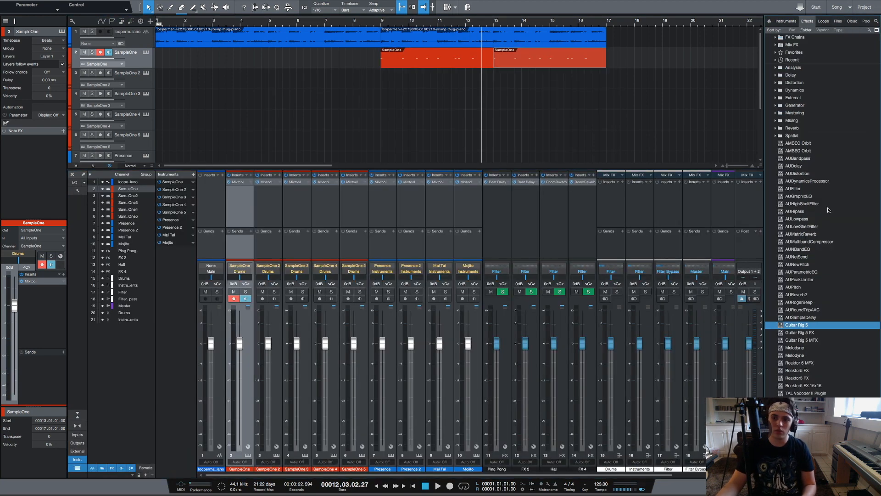
click(786, 122)
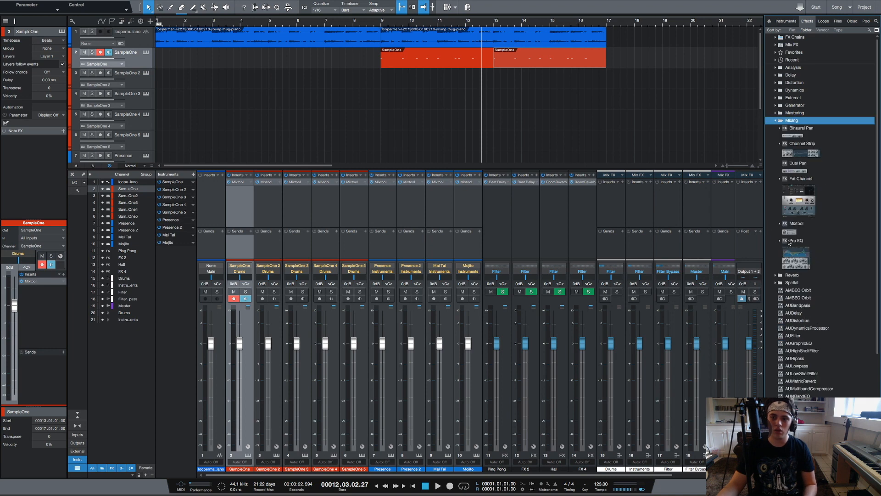
drag(789, 242, 240, 204)
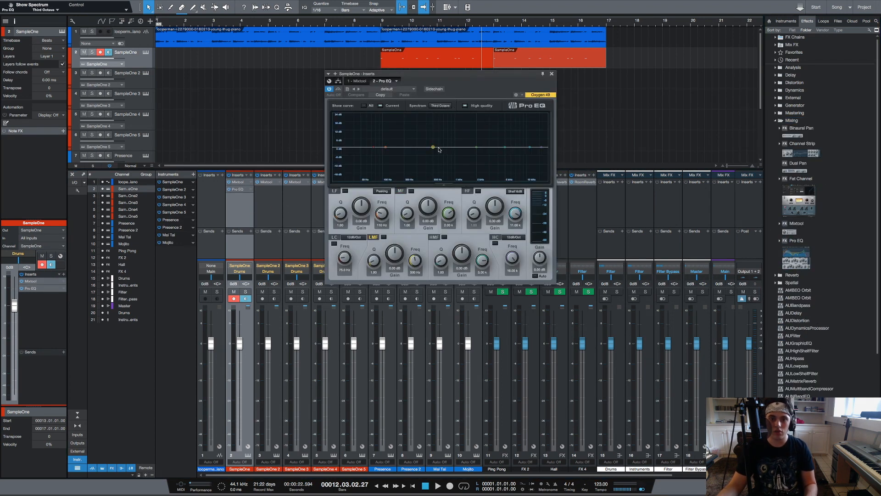
click(440, 106)
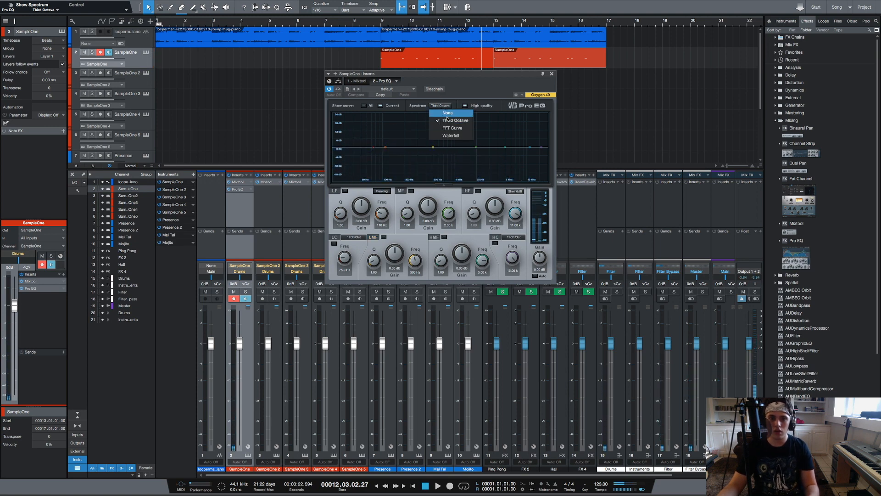
click(448, 120)
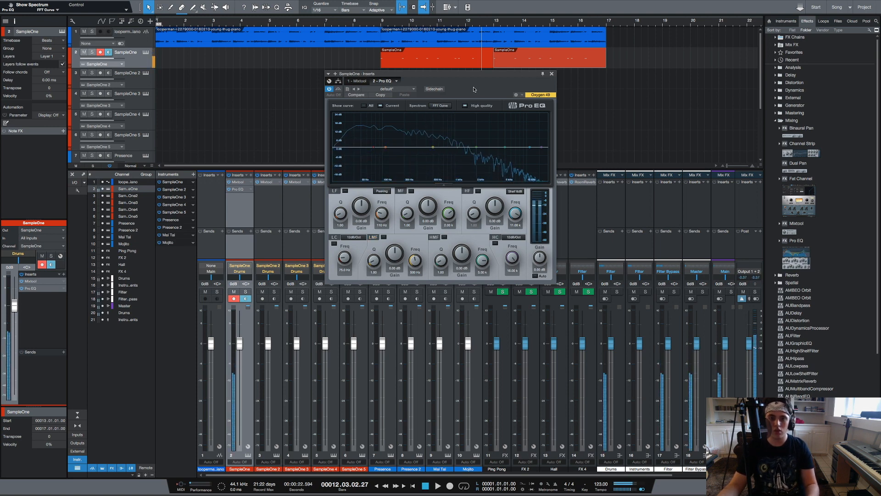
Shape the kick with a broad low-frequency boost at Q 0.10 and a high cut at about 2.47 kHz.
mouse_move(384, 147)
mouse_down()
mouse_move(356, 133)
mouse_move(375, 137)
mouse_up()
drag(341, 217, 341, 246)
drag(542, 150, 483, 152)
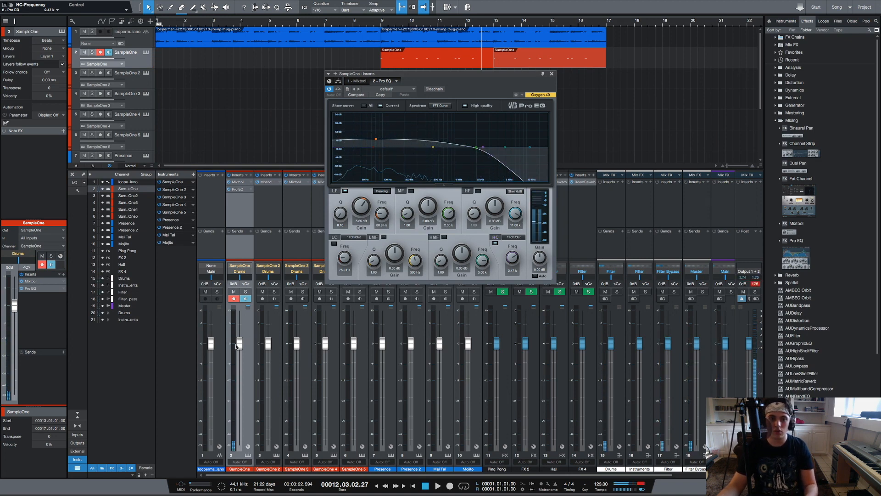
Lower the SampleOne channel volume to -8.2 dB, close the EQ and play the kick with the piano from bar 9.
drag(239, 343, 239, 372)
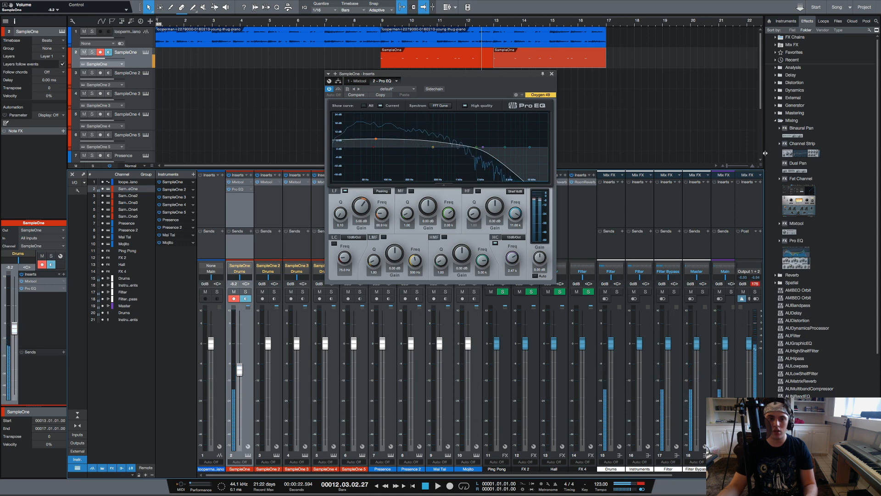
click(552, 74)
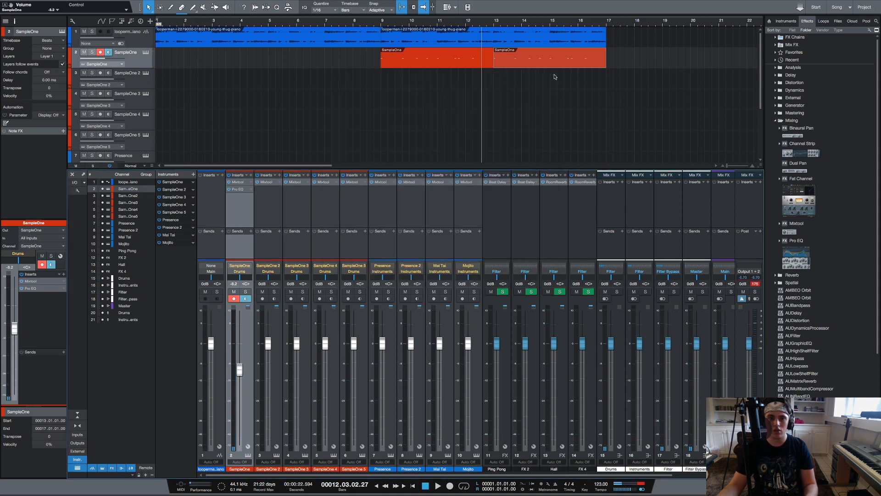
click(381, 22)
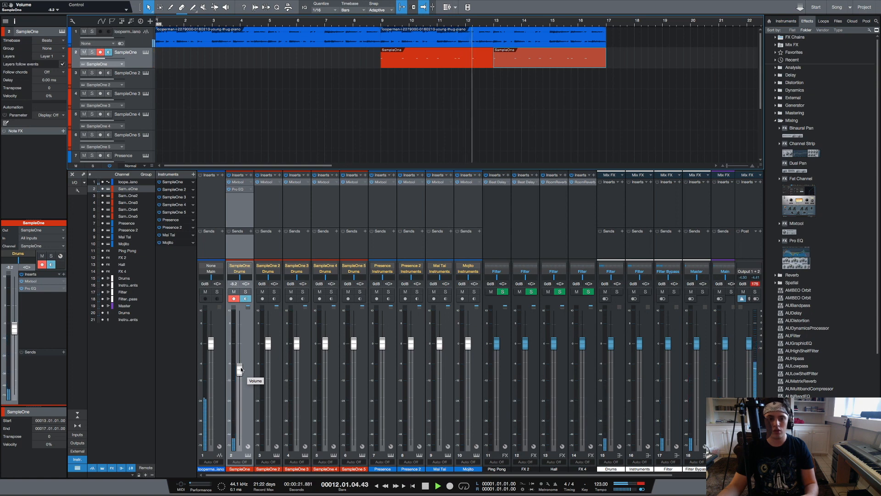
Lower the Drums bus volume to -3.6 dB while the kick and piano loop play.
key(space)
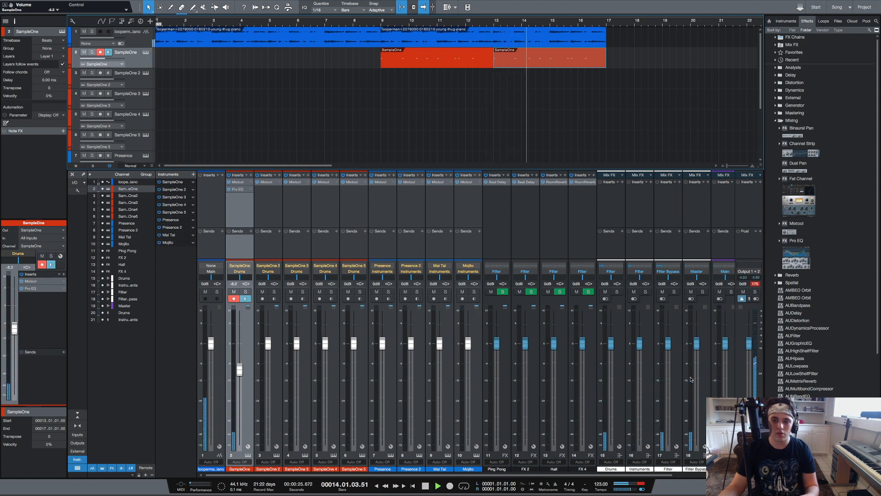
drag(614, 345, 614, 357)
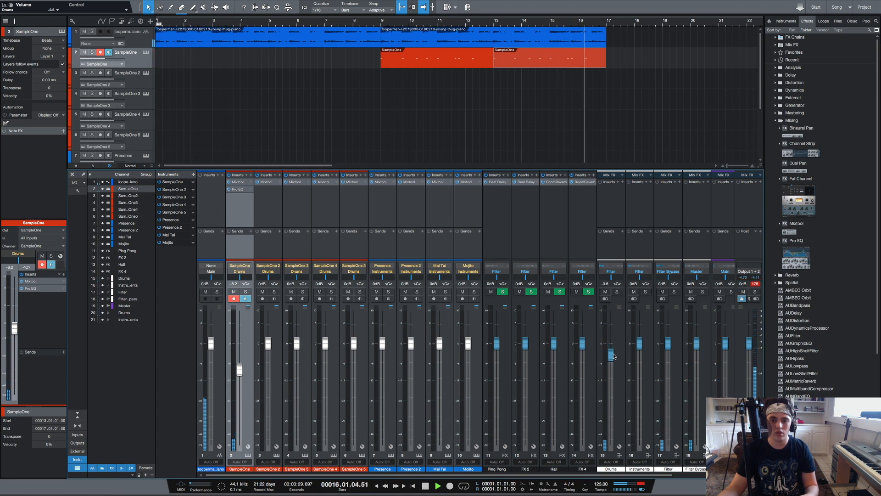
key(space)
Route the piano loop channel's output to the Filter bus and play the song from bar 9.
click(201, 263)
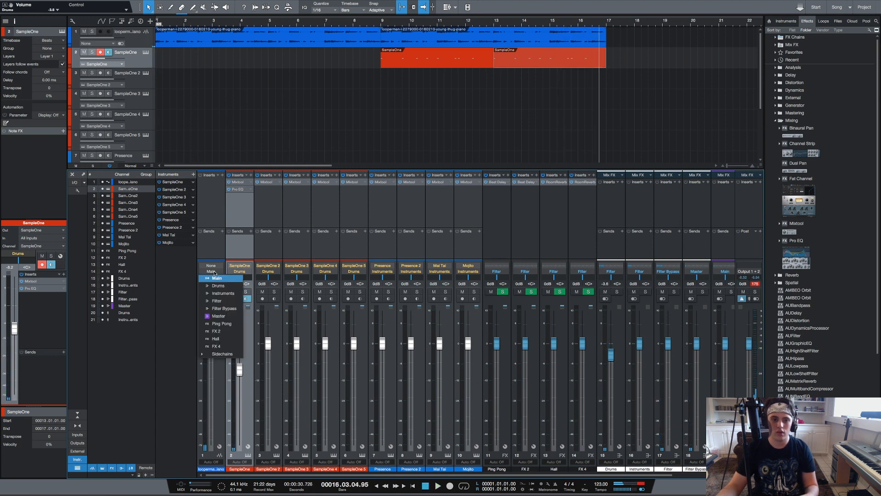
click(215, 300)
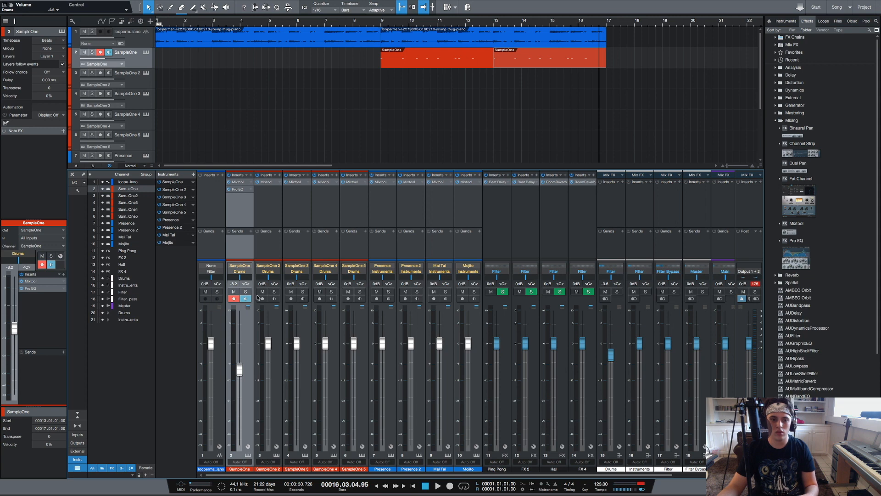
key(space)
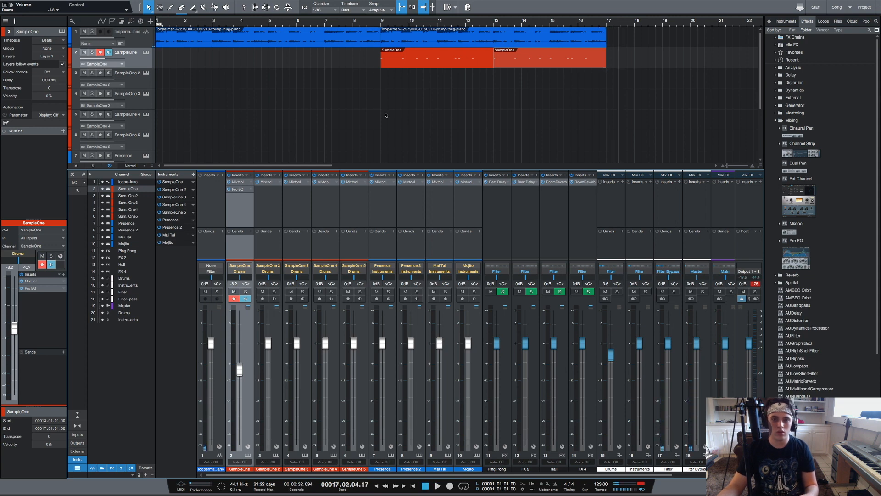
click(382, 23)
key(space)
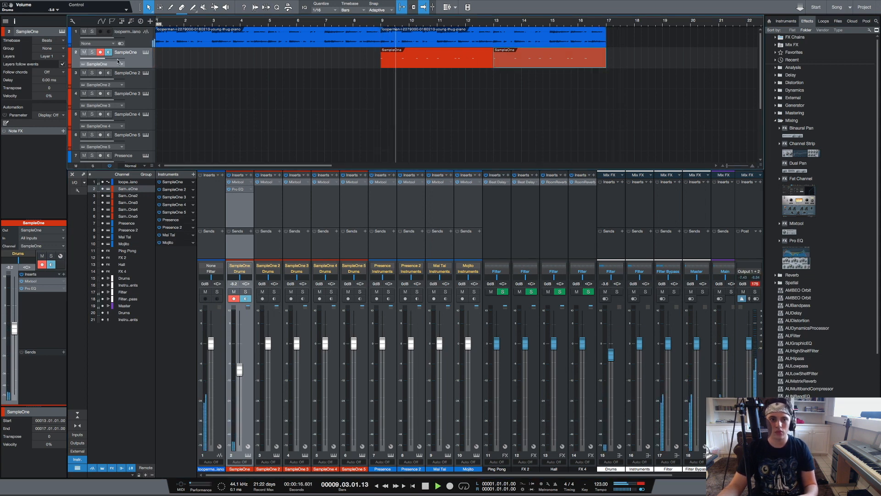
key(space)
Load Cymatics - Astro Bystander Snare - G#.wav from the Snare/Snap/Clap folder into the SampleOne 2 sampler and select its track.
click(146, 72)
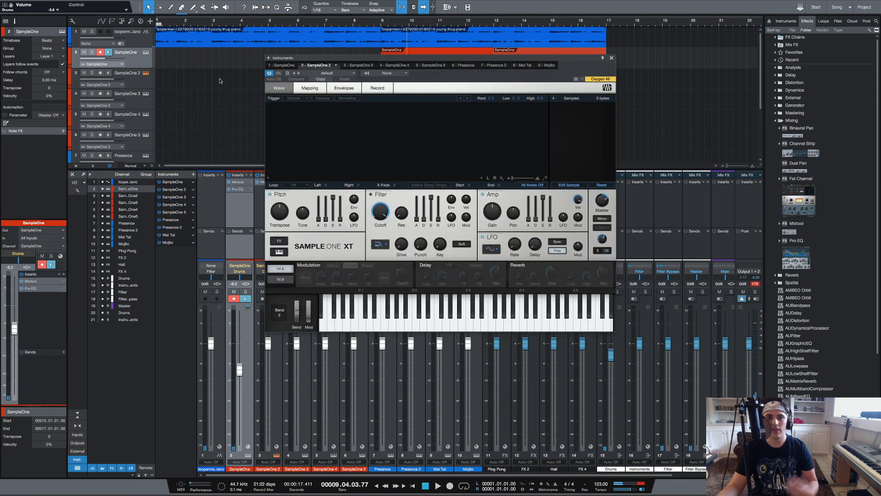
click(838, 21)
scroll(785, 123, up, 4)
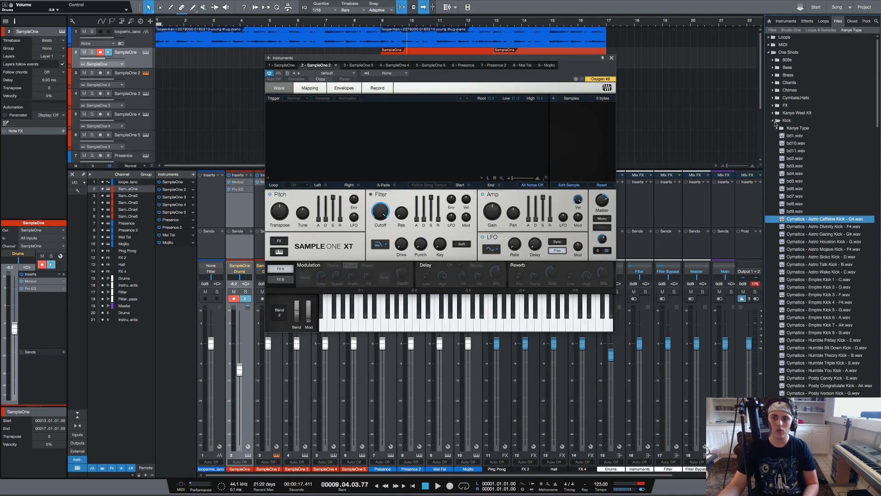
click(774, 121)
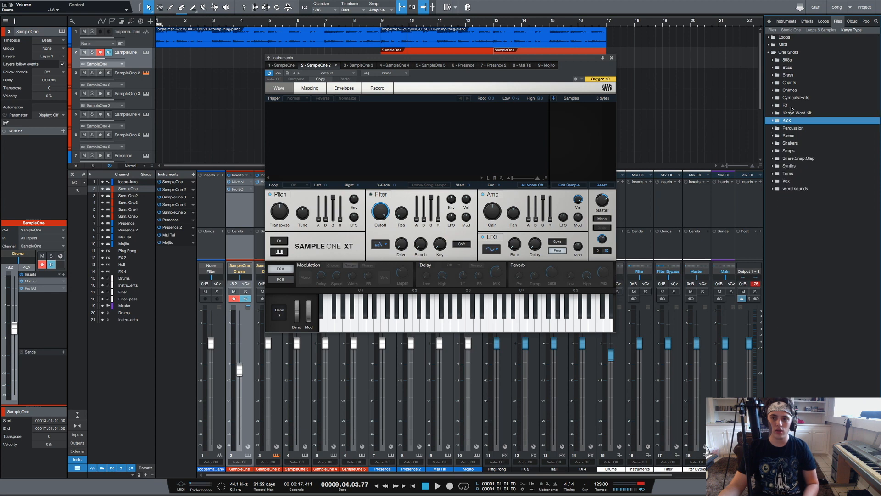
double_click(786, 158)
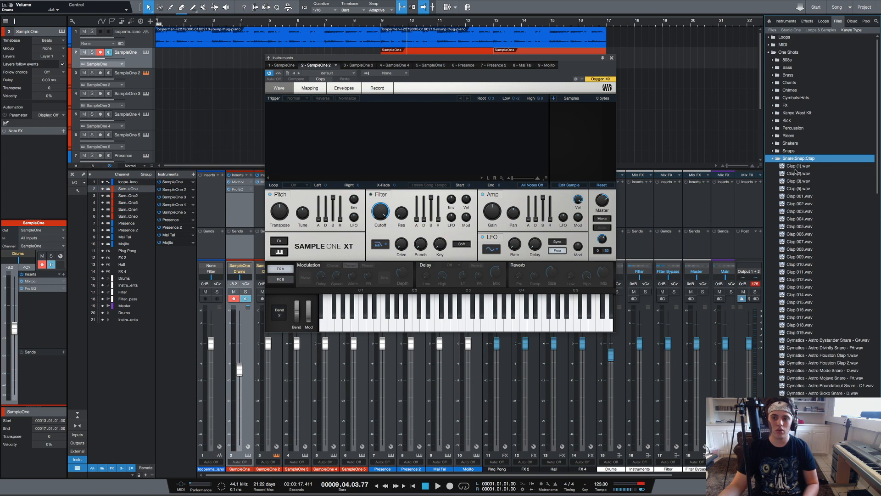
scroll(821, 151, down, 9)
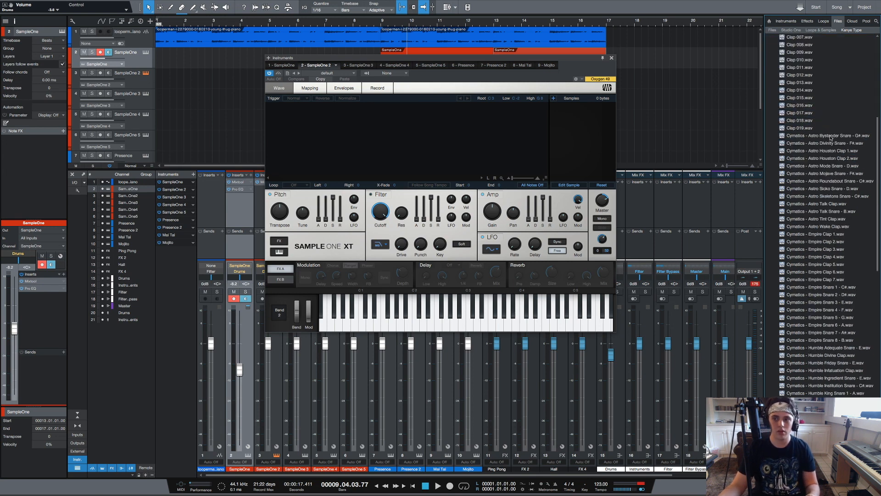
drag(831, 137, 406, 150)
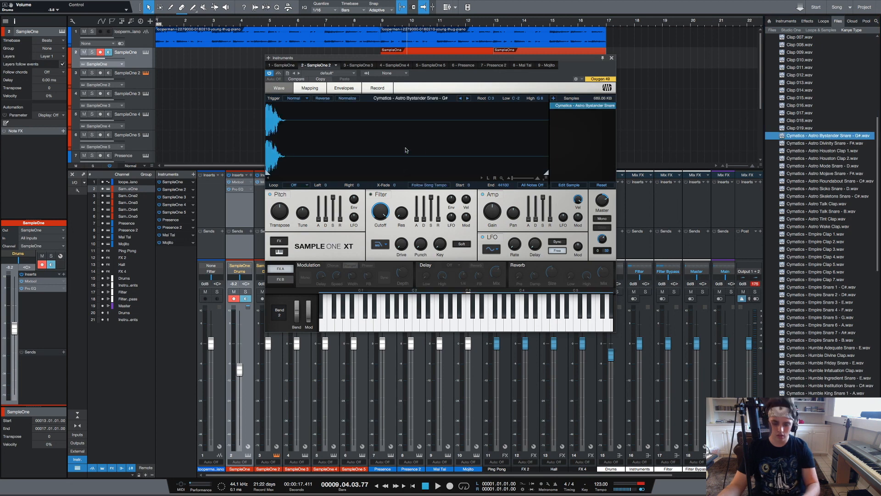
click(128, 73)
Audition the other snares and claps in SampleOne 2, returning to the Astro Bystander Snare.
click(468, 98)
click(468, 99)
click(467, 98)
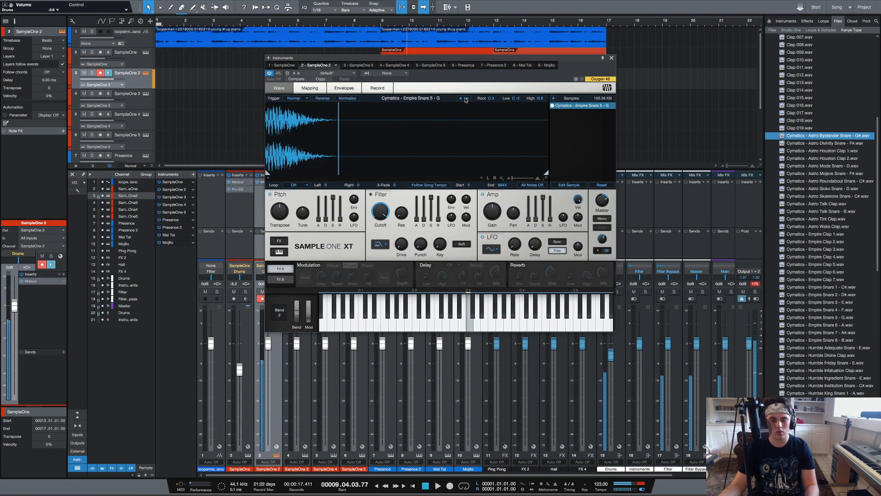
click(467, 98)
click(381, 20)
key(space)
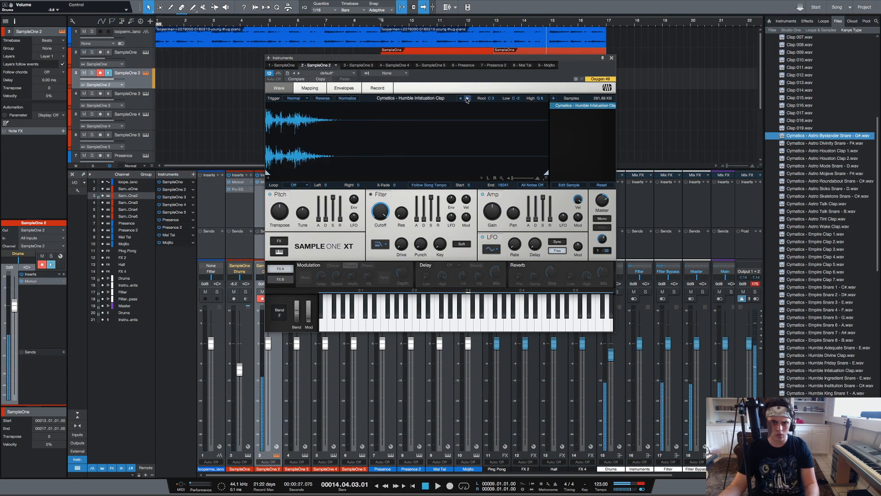
click(467, 98)
click(467, 99)
click(467, 98)
click(468, 99)
click(467, 99)
click(468, 98)
click(467, 99)
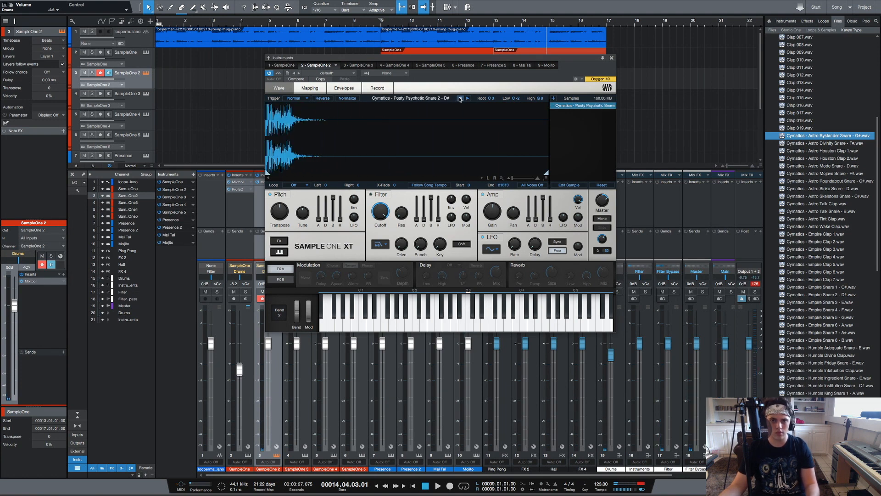
click(461, 99)
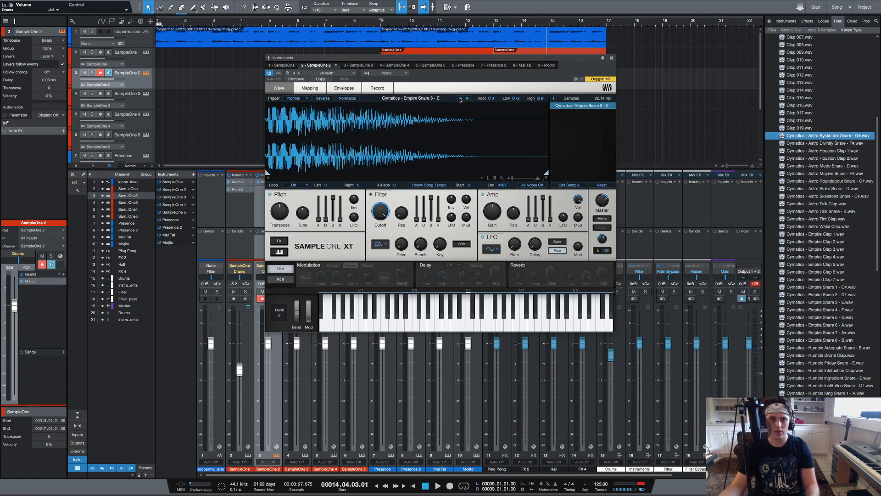
click(460, 99)
click(461, 99)
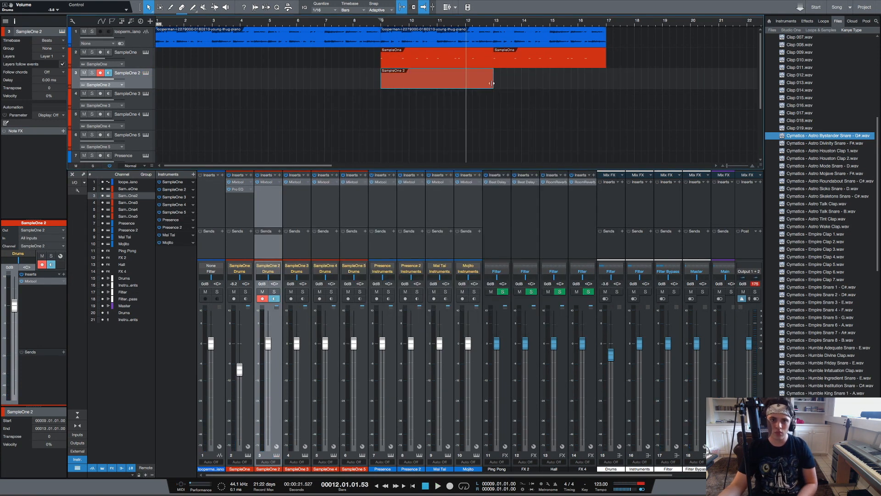
In the SampleOne 2 part, draw C3 snare hits on beat 3 of bars 9 and 10 and duplicate them into bars 11 and 12.
double_click(477, 81)
double_click(257, 406)
double_click(390, 407)
drag(490, 422, 263, 408)
key(d)
Duplicate the snare part into bars 13 to 16 and play the beat from bar 9.
click(440, 79)
key(d)
click(145, 73)
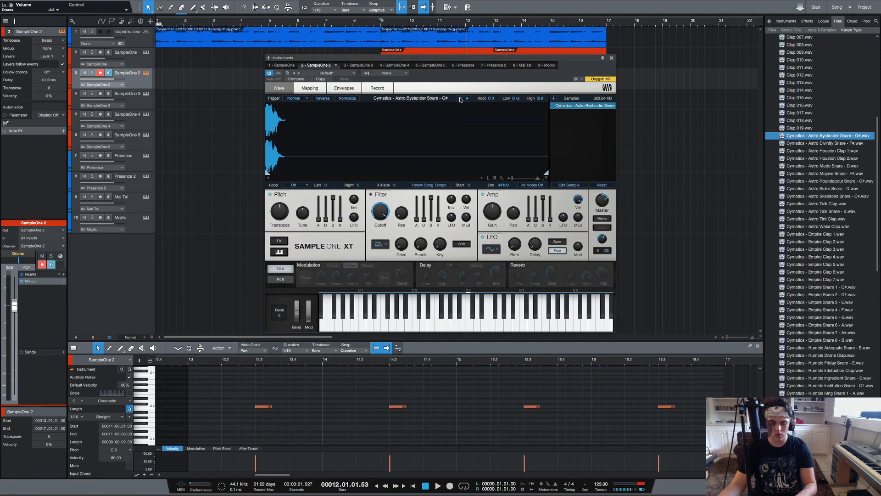
click(611, 58)
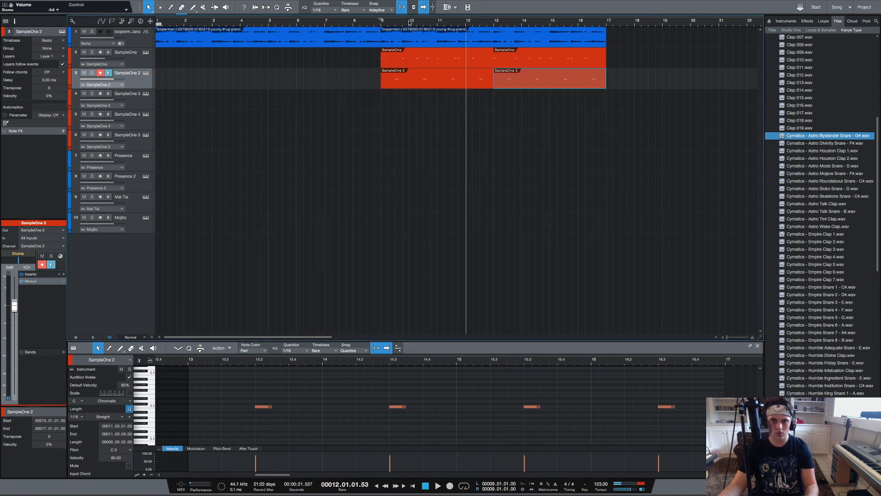
click(383, 23)
key(space)
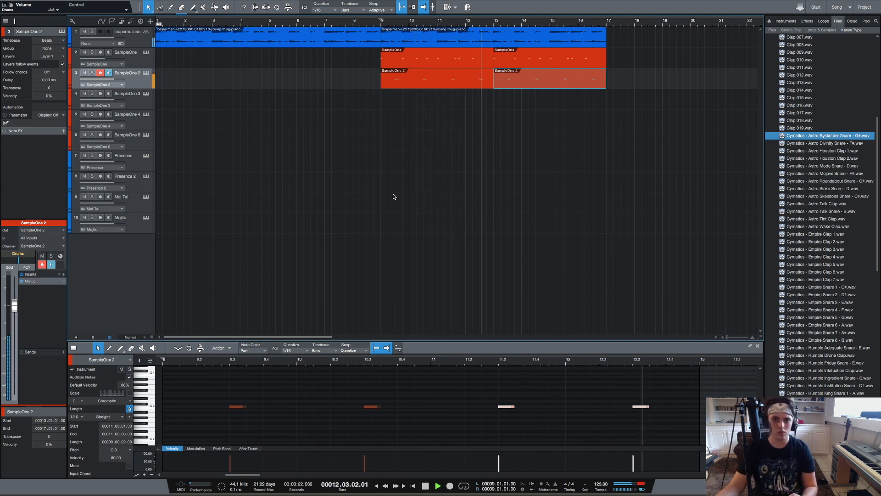
Load Cymatics - Posty 93 Explorer Clap.wav into the empty SampleOne 3 sampler.
click(145, 95)
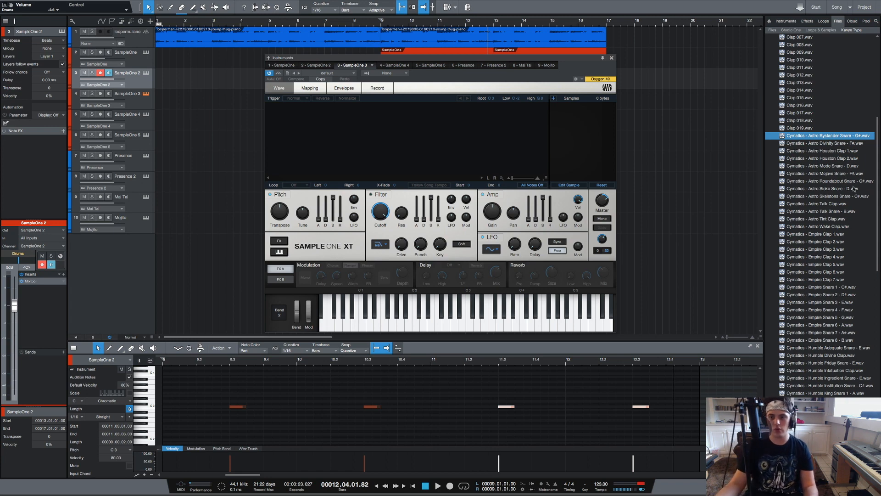
scroll(854, 206, down, 4)
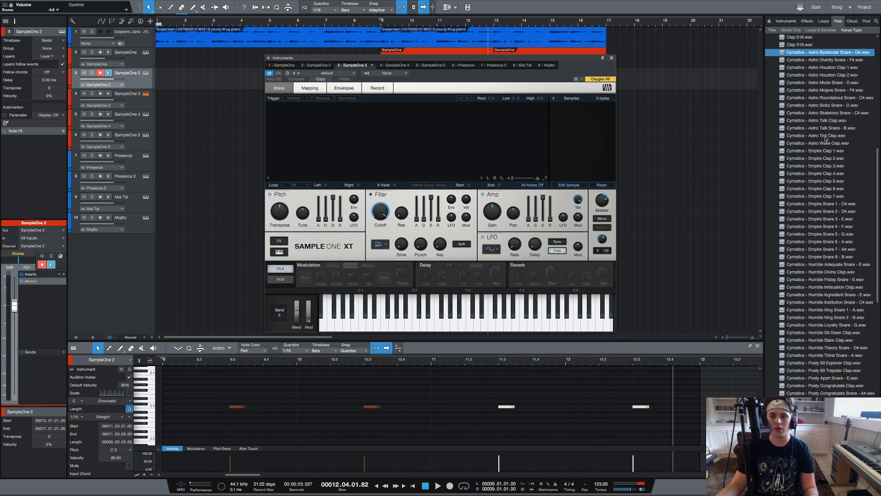
scroll(825, 138, down, 8)
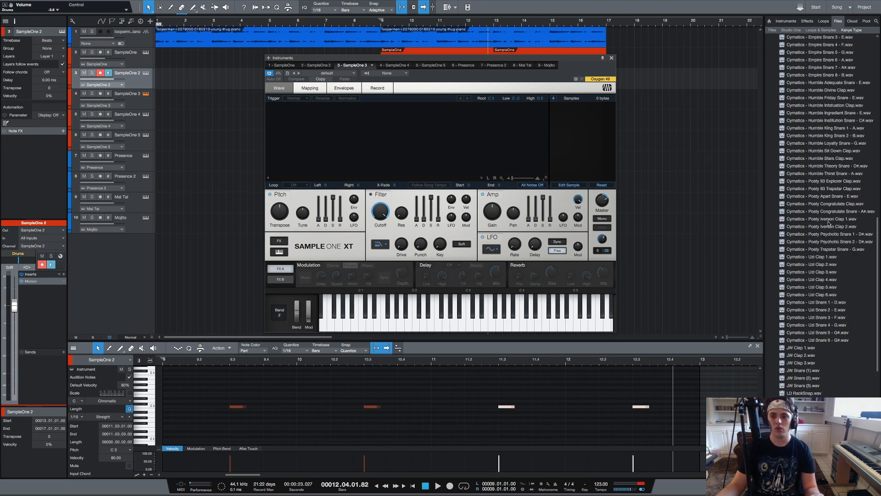
drag(834, 182, 488, 144)
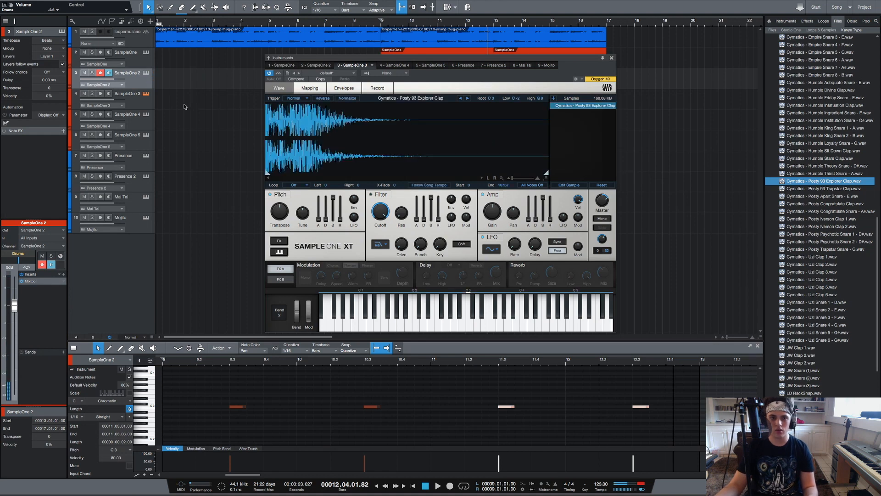
Select the SampleOne 3 track, switch its sample to Cymatics - Posty Congratulate Snare - A#, and close the sampler.
click(148, 103)
click(467, 98)
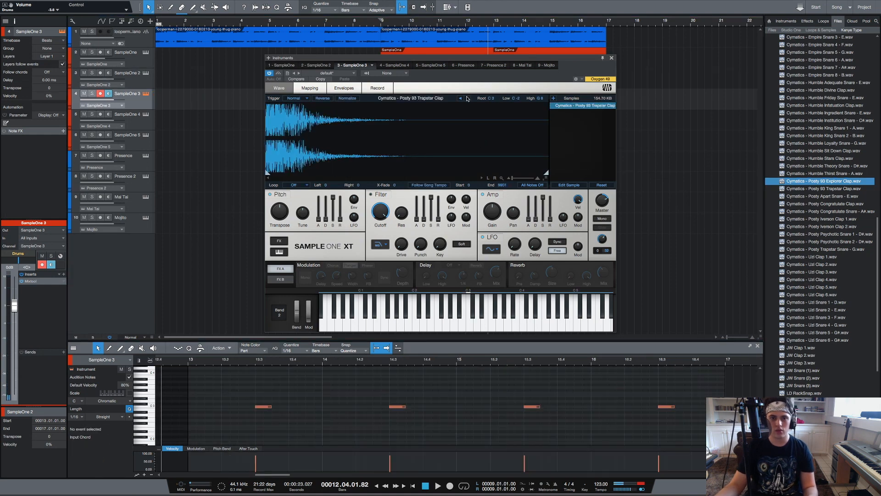
click(467, 99)
click(467, 98)
click(467, 99)
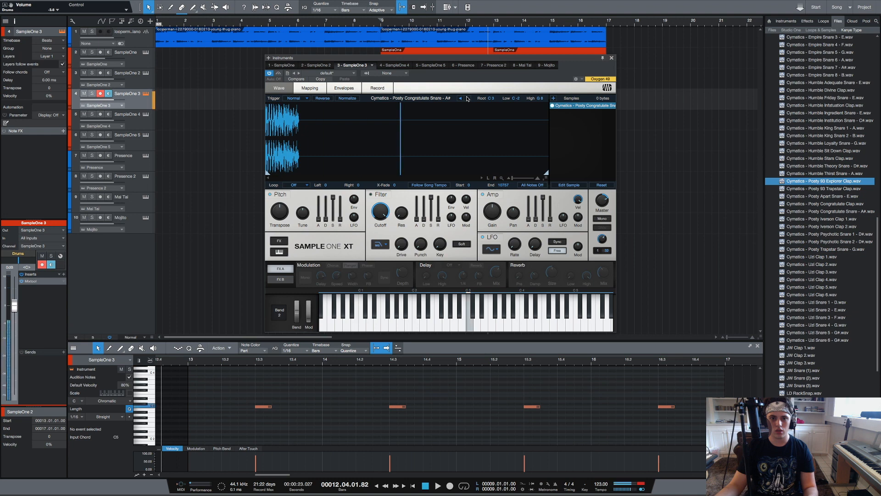
click(611, 58)
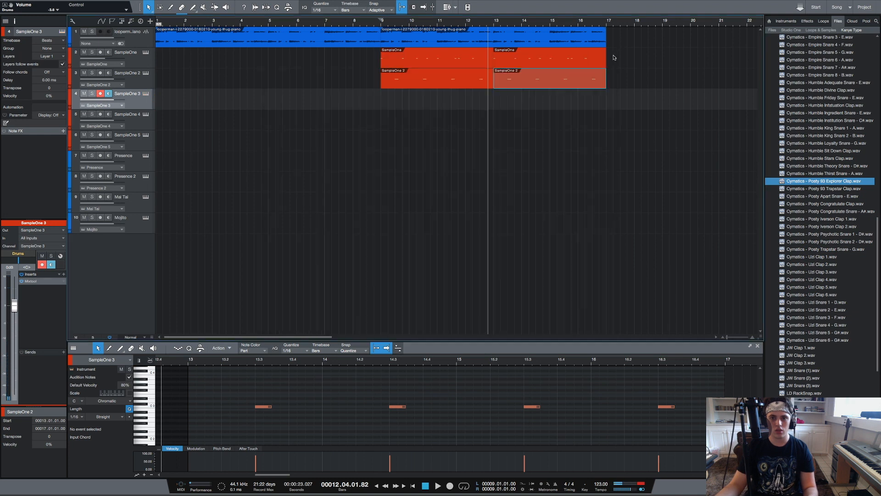
Create a SampleOne 3 part over bars 9 to 12 with C3 hits at 10.1.3, 11.4.3 and 12.1.3, and listen to it.
double_click(400, 95)
drag(409, 97, 494, 97)
key(space)
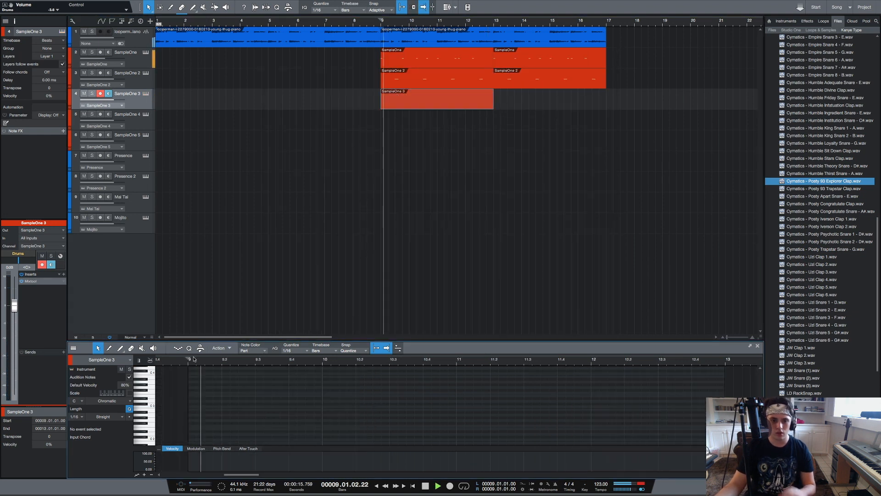
double_click(342, 406)
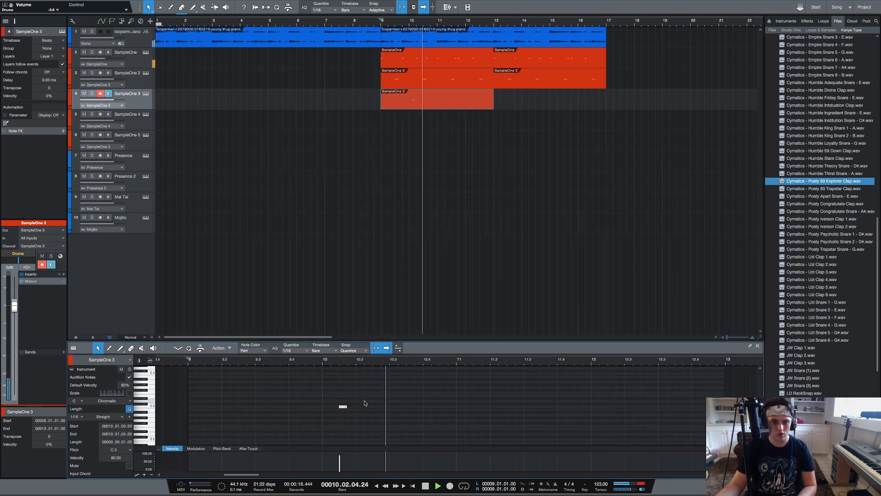
double_click(578, 406)
double_click(612, 406)
click(191, 360)
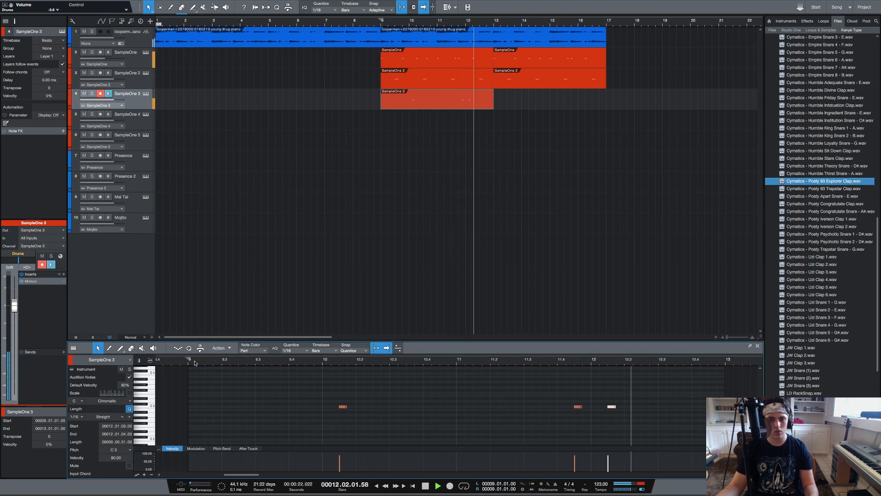
key(space)
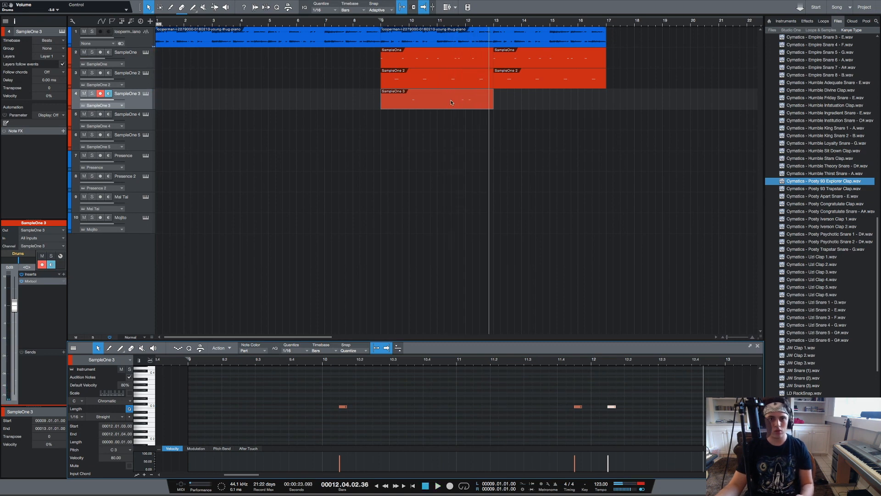
Duplicate the SampleOne 3 part so its pattern also fills bars 13 to 16.
key(d)
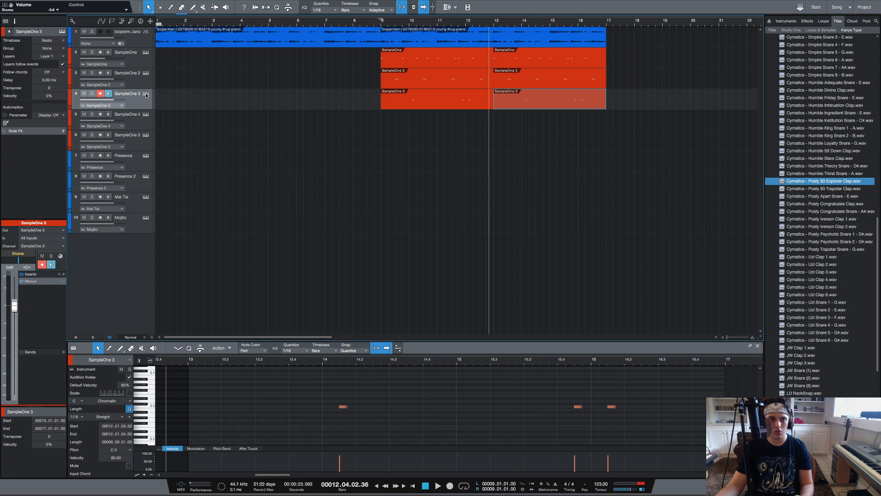
click(146, 94)
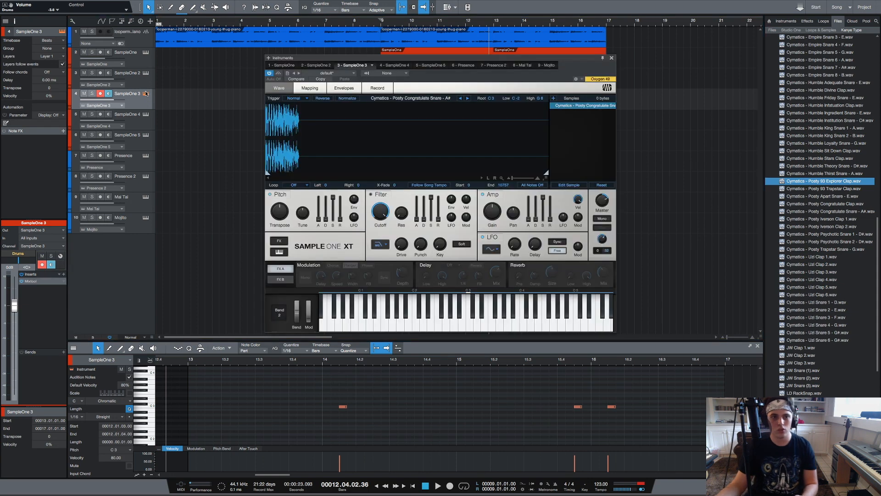
click(146, 94)
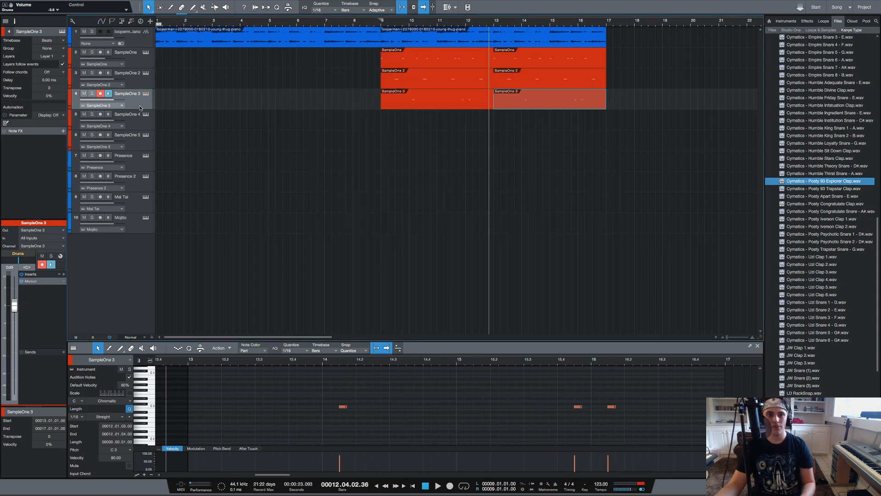
Insert Pro EQ on the SampleOne 3 channel and add a high cut at about 5.11 kHz with a 24 dB/Oct slope.
key(F3)
click(807, 21)
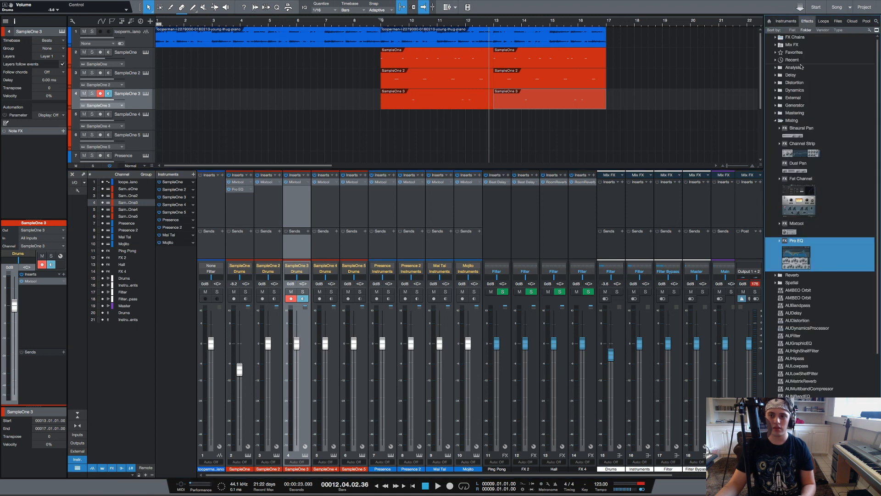
drag(812, 258, 297, 197)
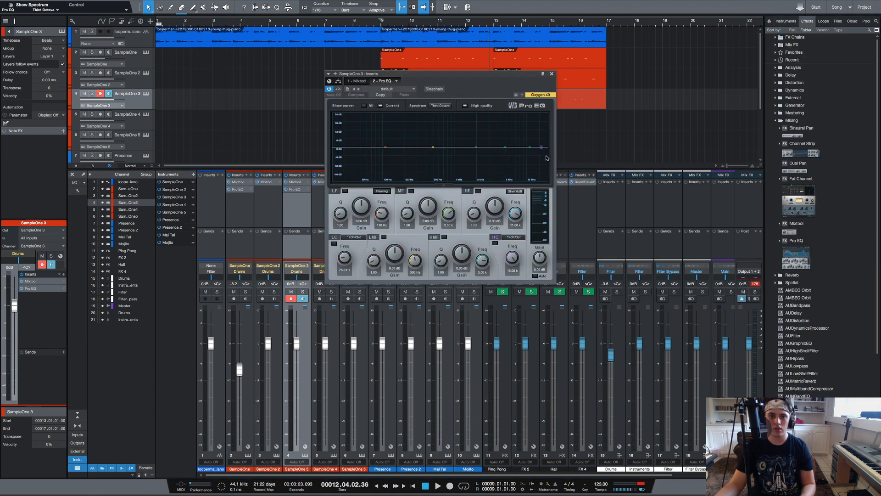
drag(542, 148, 505, 160)
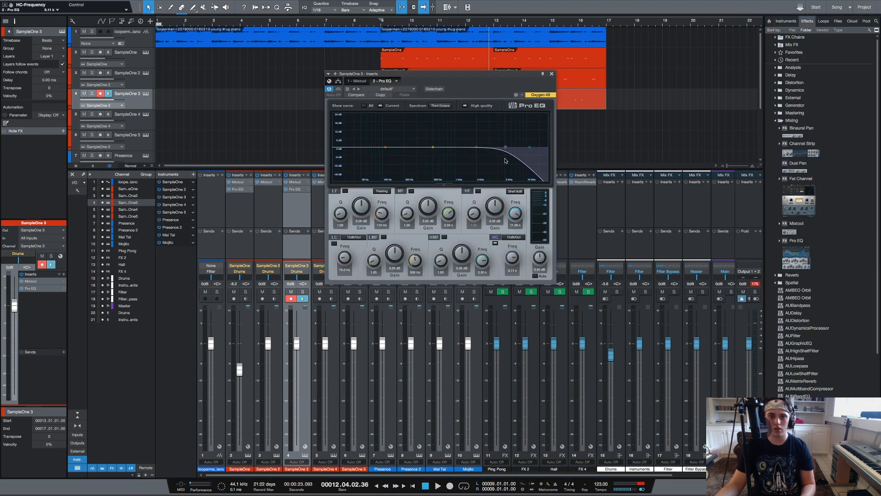
click(515, 236)
click(514, 263)
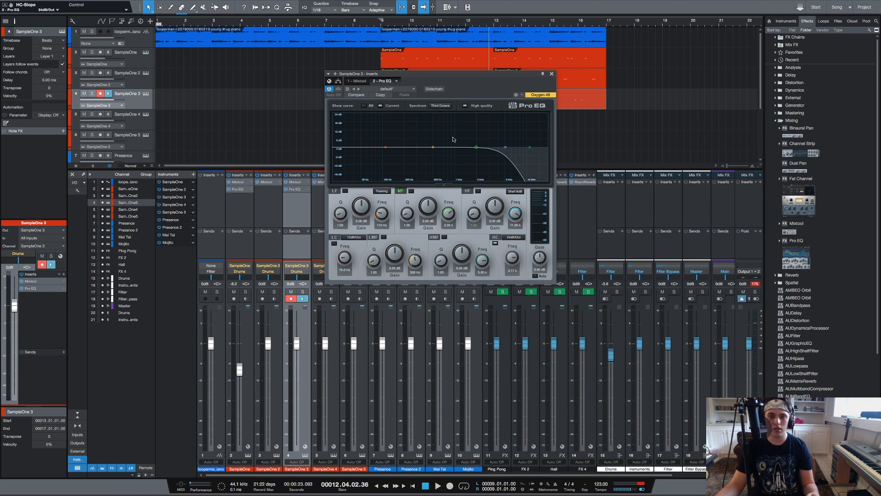
Add a 140 Hz, 24 dB/Oct low cut to the SampleOne 3 EQ and a wide low-mid boost of about 8 dB near 714 Hz.
drag(388, 153, 412, 186)
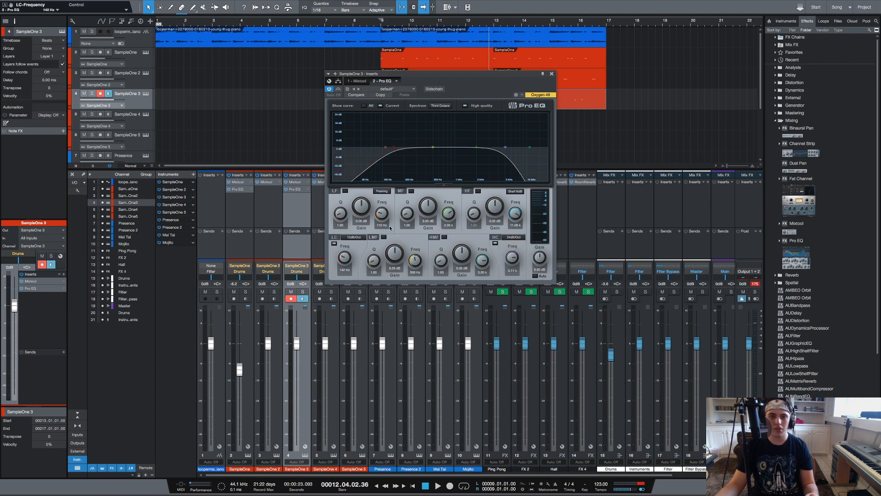
click(354, 237)
click(366, 259)
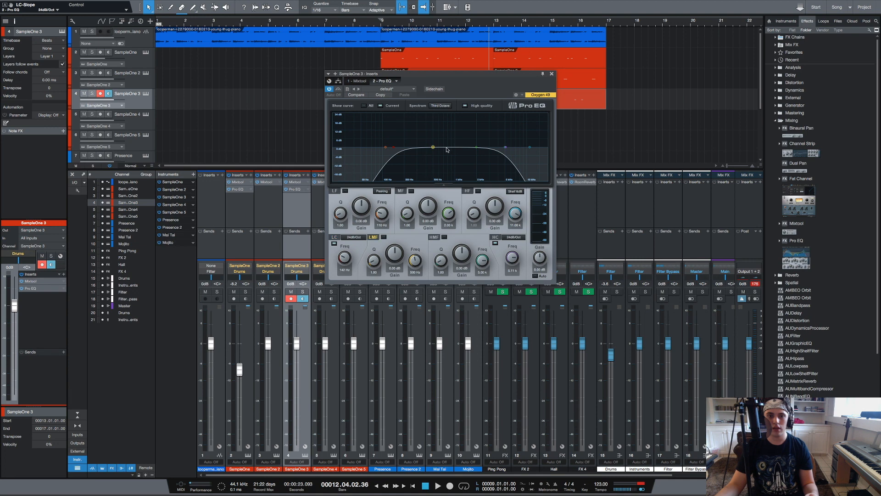
drag(433, 147, 444, 137)
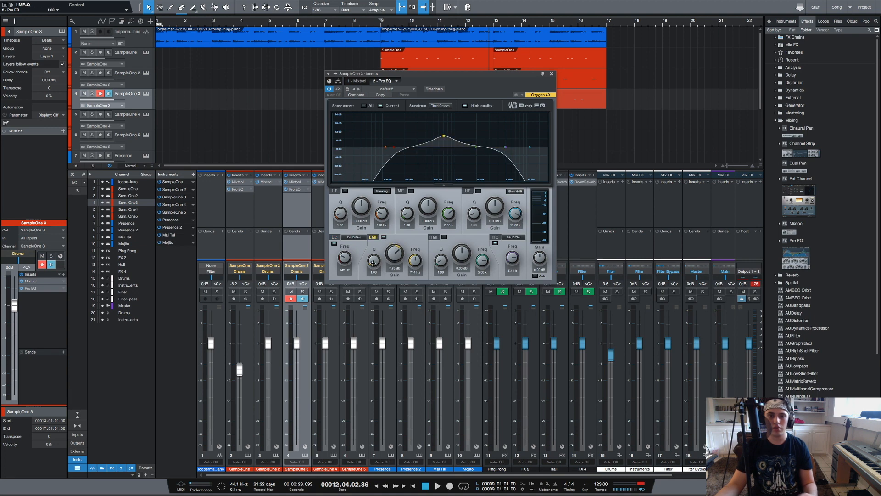
drag(373, 262, 372, 293)
During playback from bar 9, boost SampleOne 3's high-mids about 11 dB near 7 kHz and lower its channel volume to about -9 dB.
click(376, 27)
key(space)
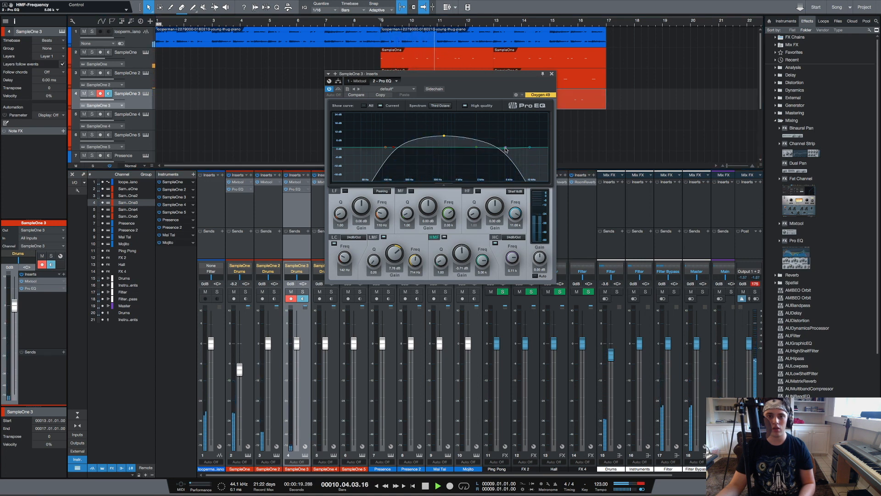
drag(500, 150, 516, 131)
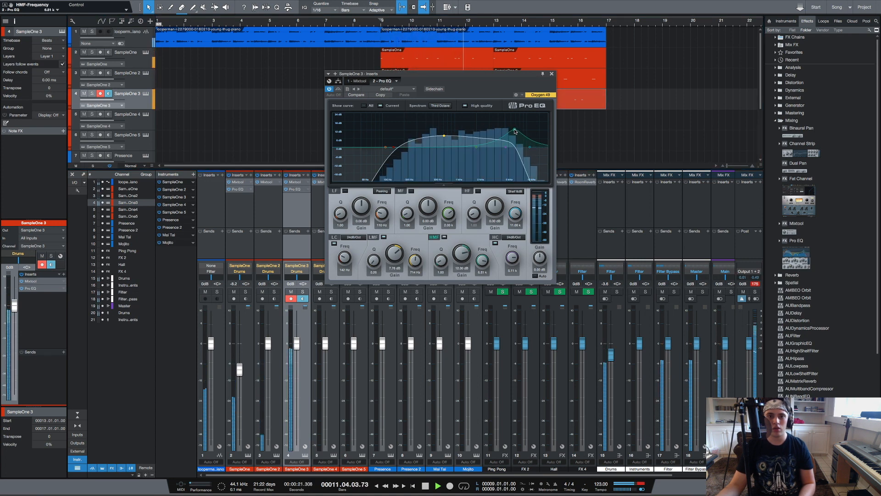
click(444, 237)
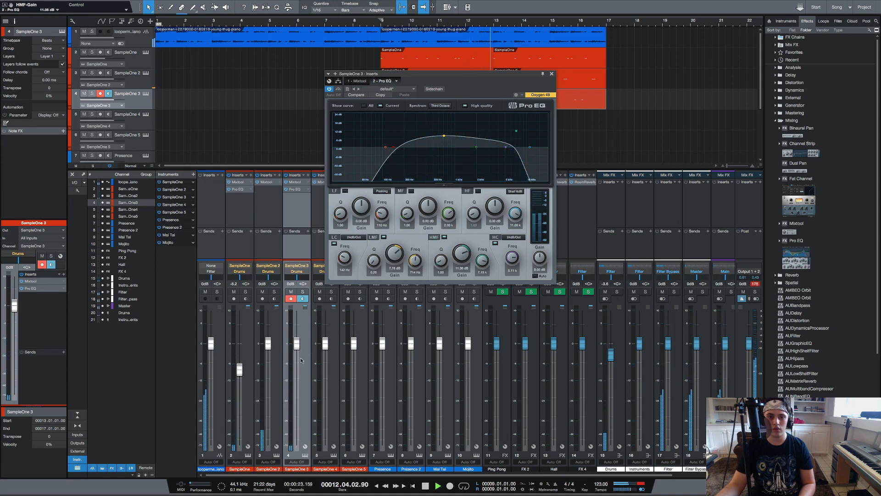
drag(297, 347, 298, 380)
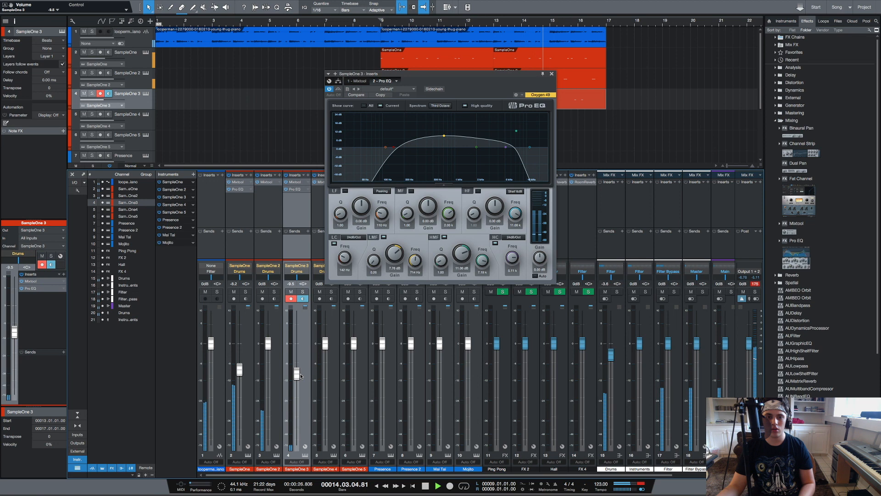
click(552, 74)
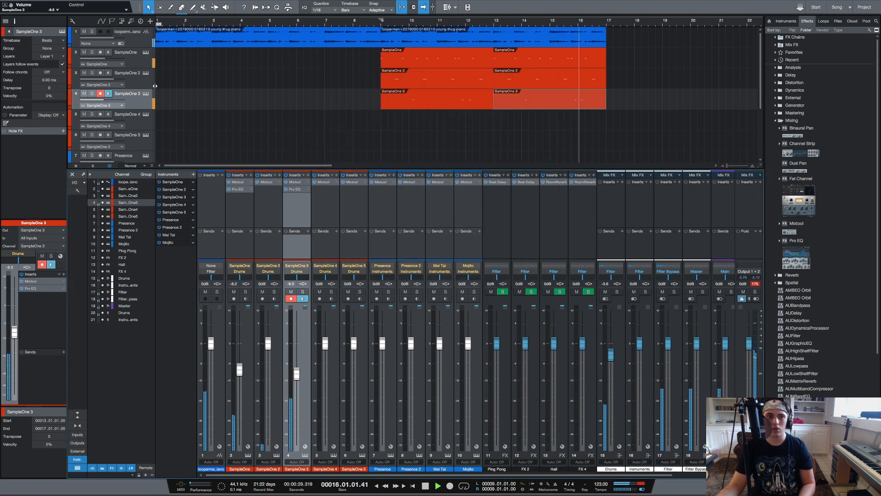
Trim the start of the snare sample in the SampleOne 3 sampler slightly and listen to the beat from bar 9.
click(146, 95)
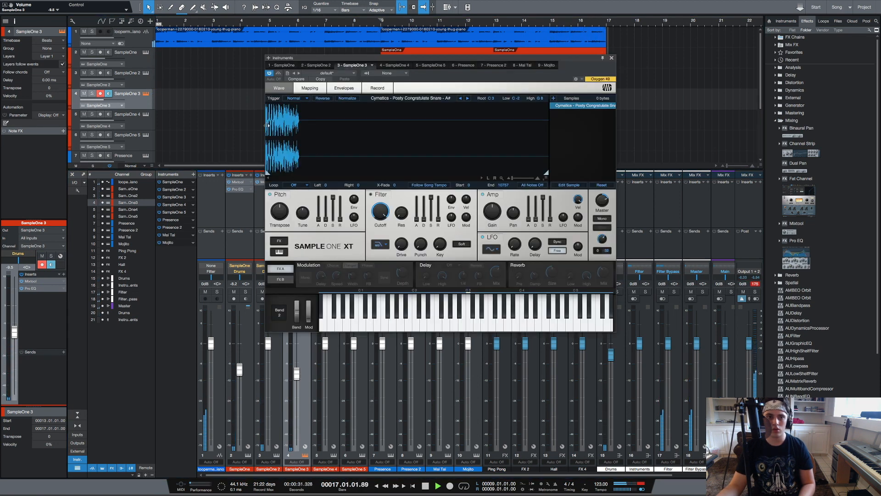
click(381, 21)
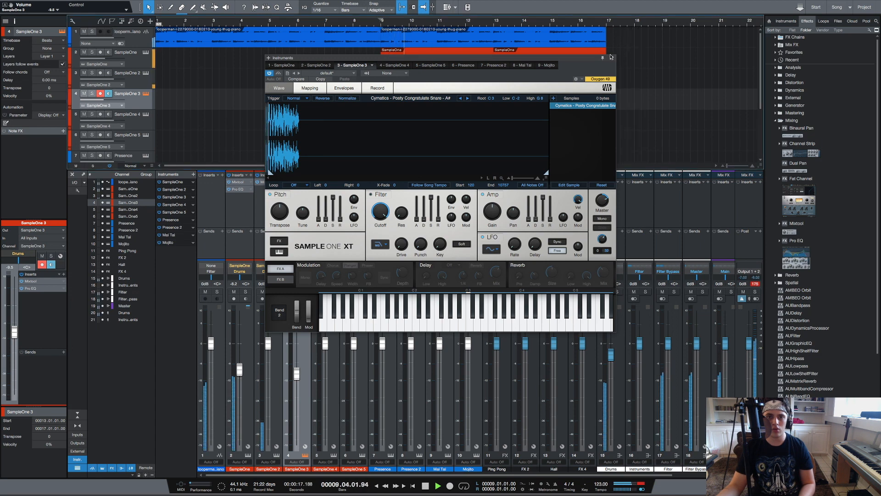
click(612, 58)
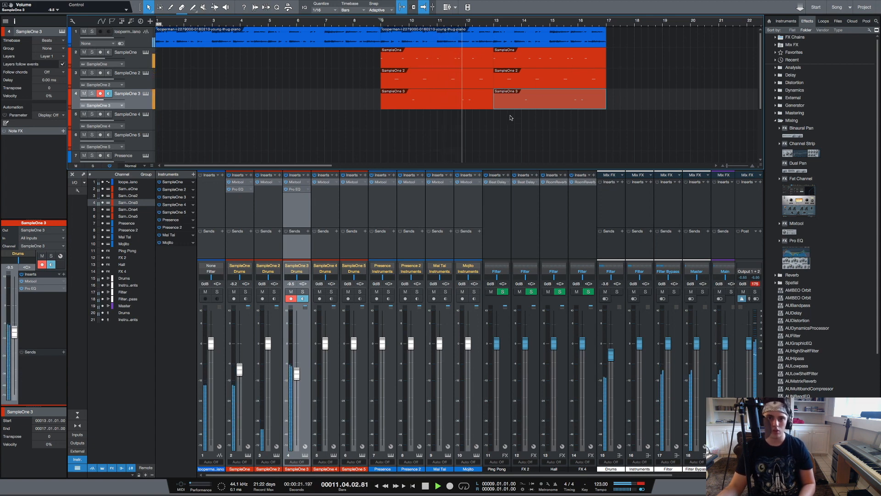
key(space)
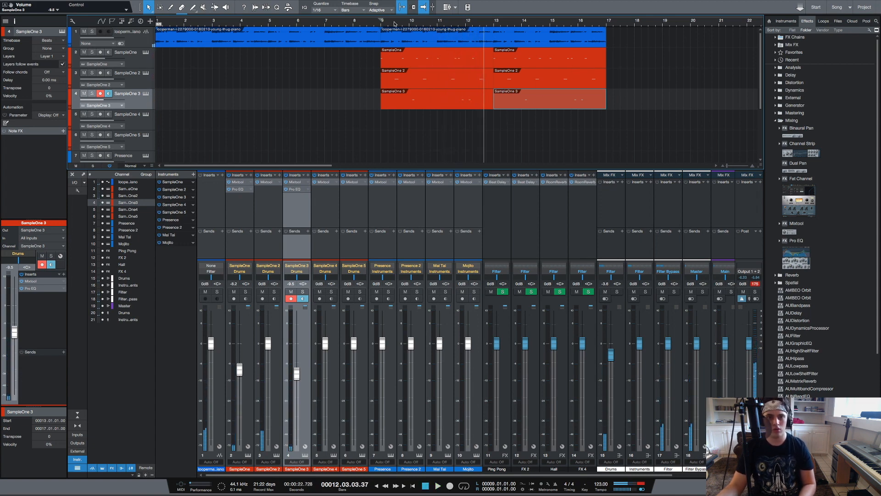
click(381, 24)
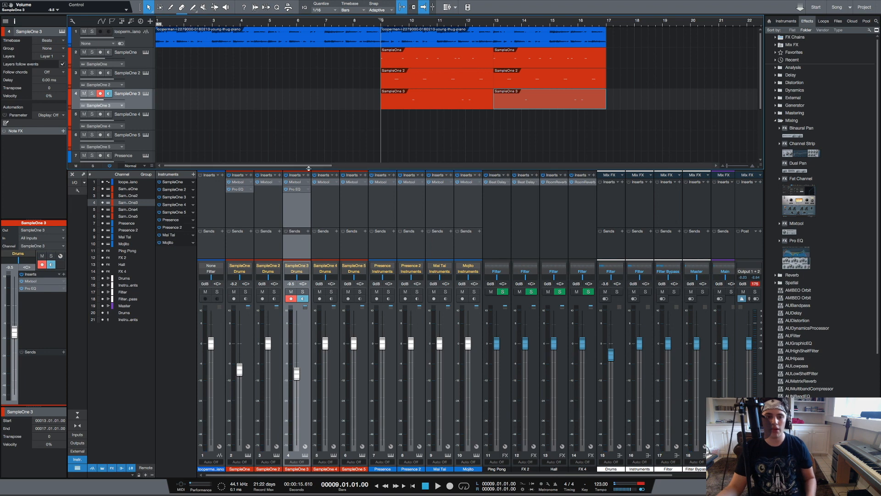
Insert Pro EQ on the SampleOne 2 channel and boost its high-mid band by about 7 dB.
drag(796, 257, 269, 189)
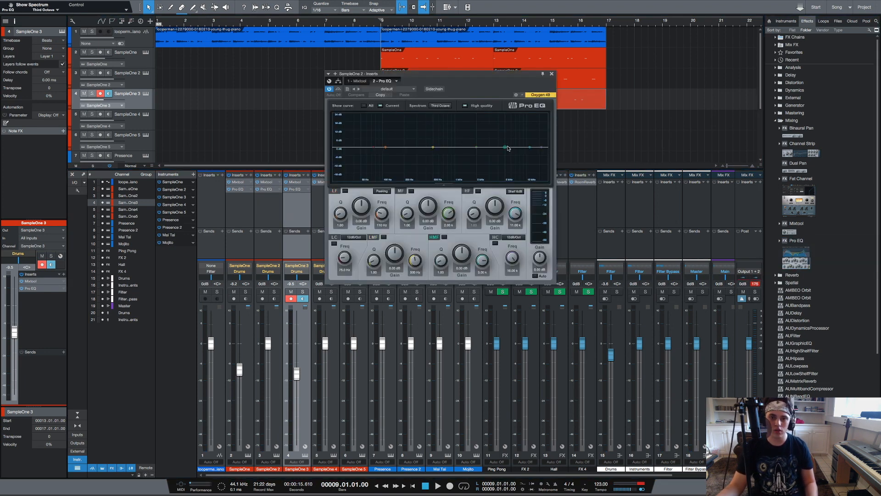
drag(508, 147, 510, 133)
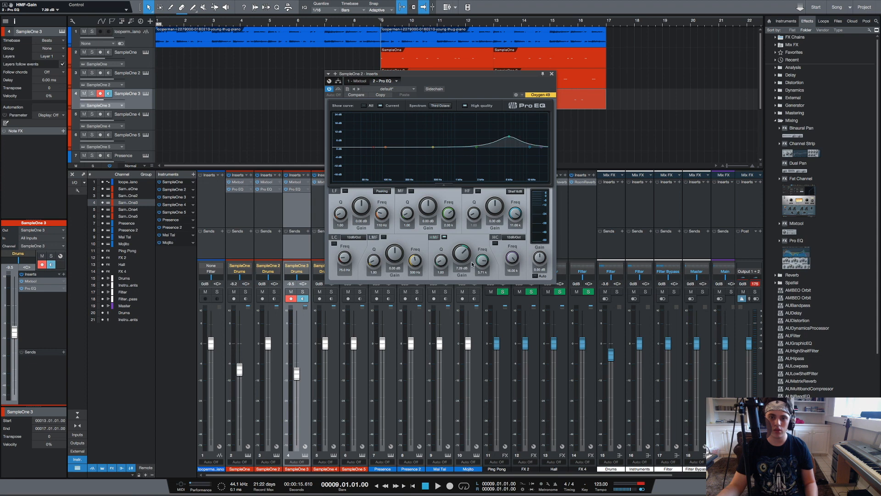
drag(439, 261, 439, 267)
Try the SD - Bright preset on the SampleOne 2 Pro EQ and restore the default setting.
click(395, 89)
click(391, 248)
click(268, 468)
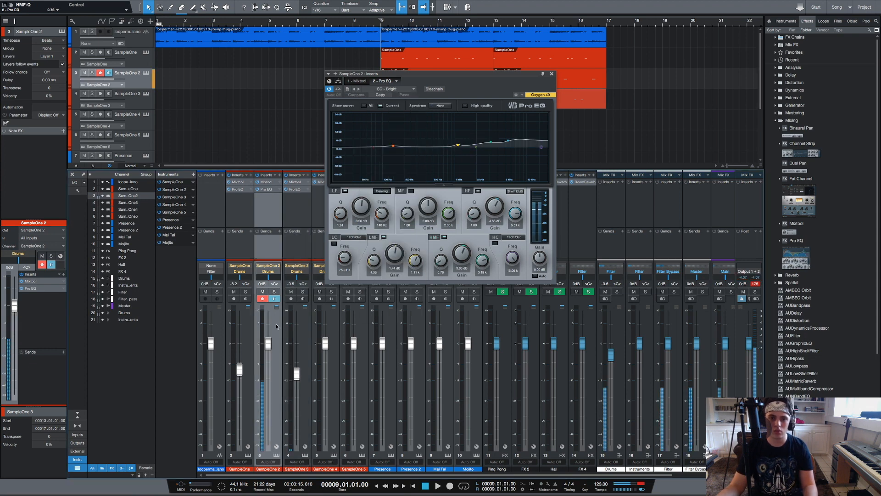
click(395, 89)
click(401, 263)
click(394, 286)
click(382, 97)
On the SampleOne 2 EQ, boost the high-mids about 7 dB and cut the low-mids about 11 dB near 475 Hz, with a high cut enabled.
drag(506, 147, 508, 136)
drag(431, 147, 431, 163)
click(495, 243)
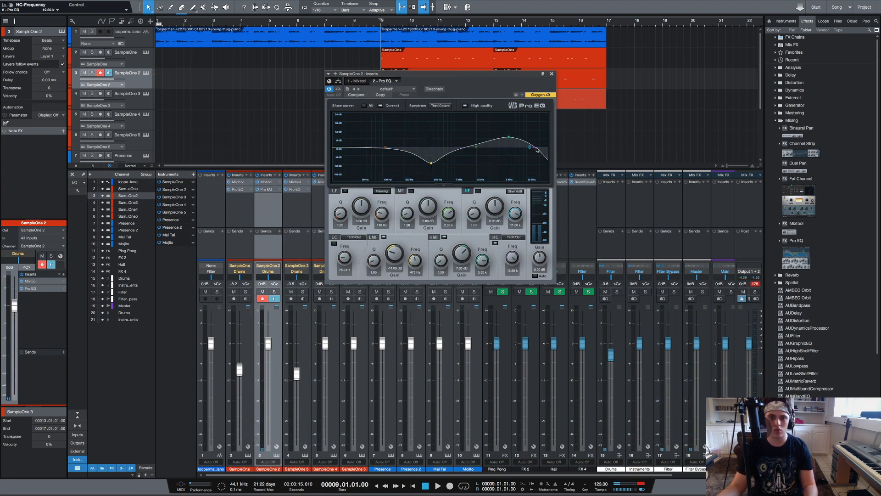
click(513, 237)
During playback from bar 9, enable SampleOne 2's low cut and boost its low and mid bands, the mid by about 4 dB.
click(382, 21)
key(space)
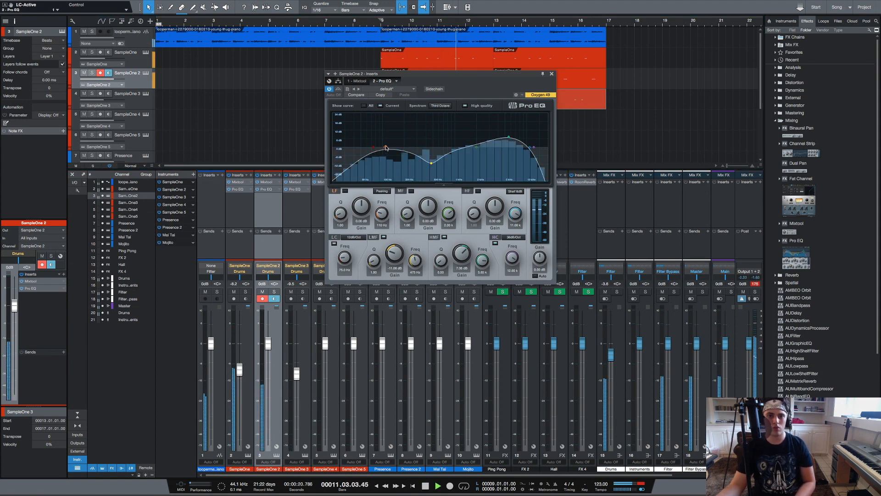
drag(478, 148, 475, 143)
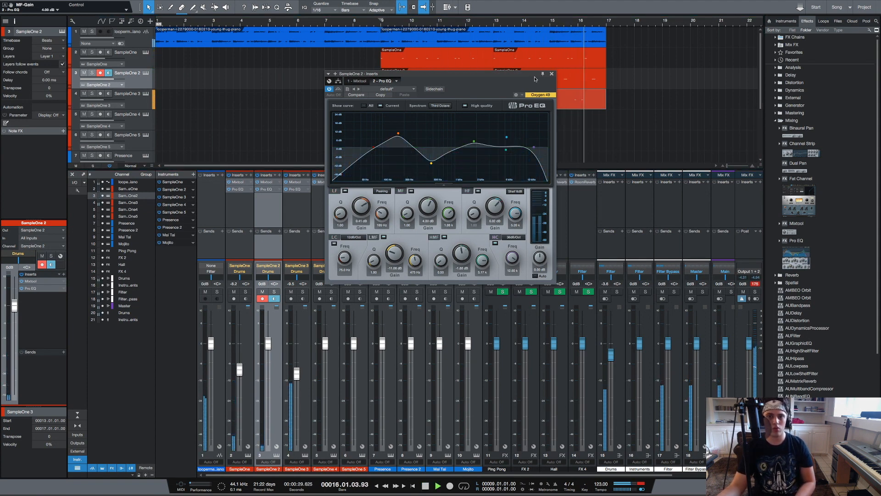
click(551, 75)
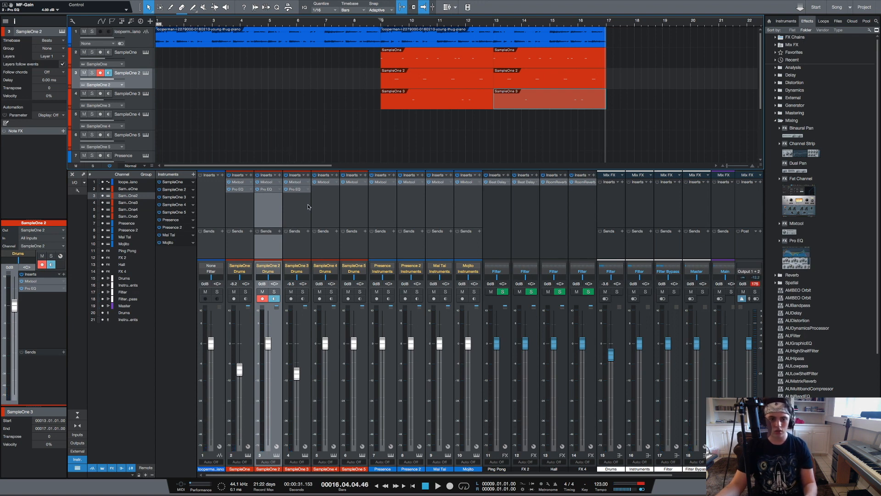
Load Cymatics - Astro Bystander Hihat.wav from the one-shot samples into the empty SampleOne 4 sampler.
click(320, 215)
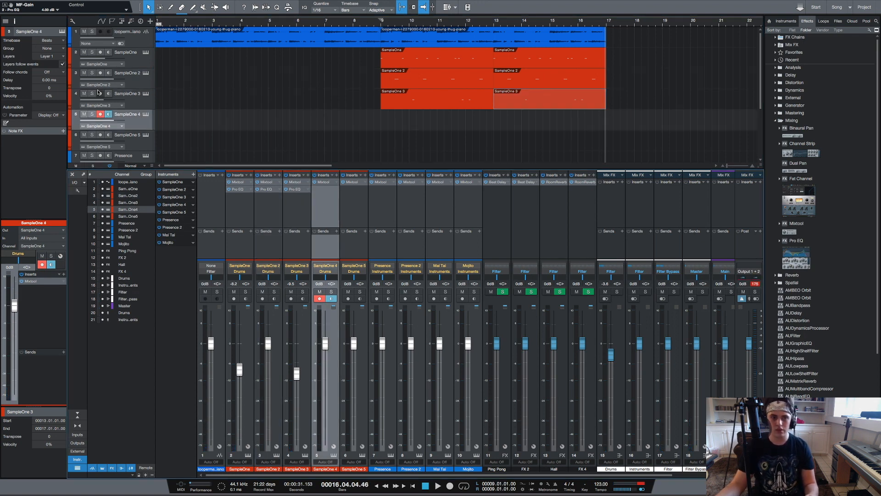
click(146, 114)
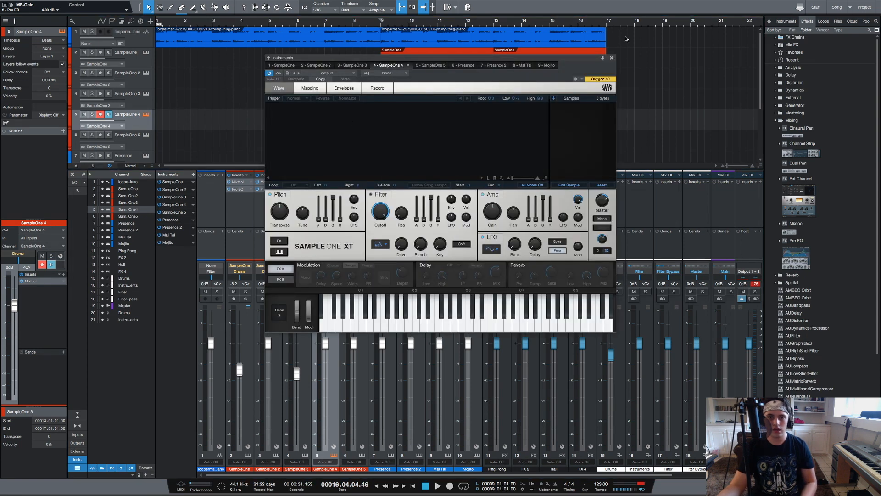
click(776, 121)
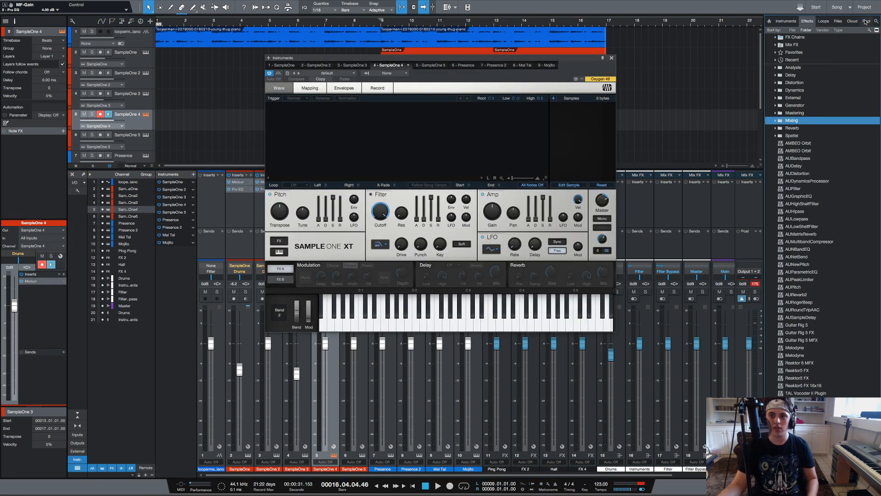
click(842, 22)
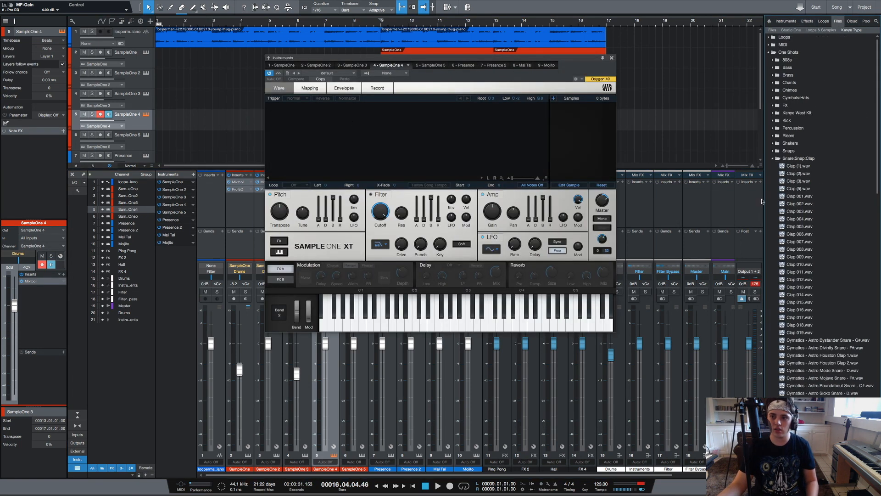
click(773, 159)
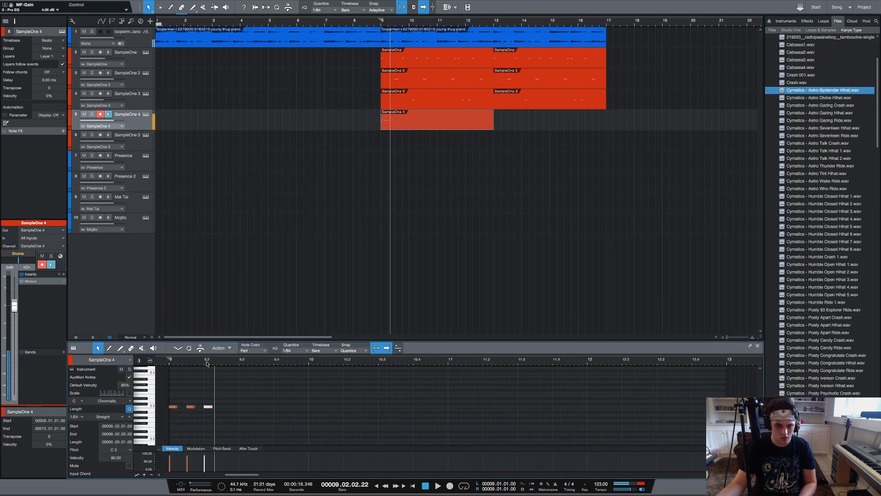
Fill bar 9 of the SampleOne 4 part with eighth-note C3 hi-hats and a faster roll at 9.2.3.
drag(207, 363, 198, 390)
drag(317, 422, 248, 400)
key(Delete)
double_click(344, 406)
double_click(360, 407)
double_click(378, 407)
click(395, 407)
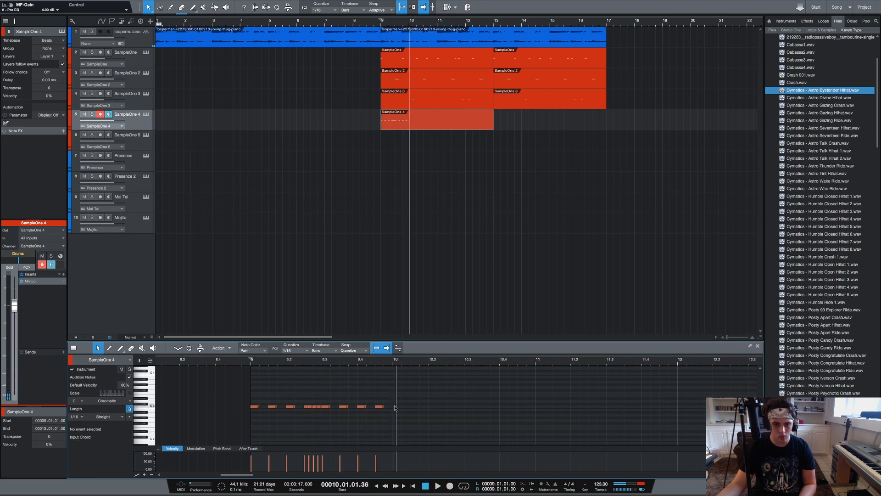
Extend the C3 hi-hat pattern past bar 10, move a note to a lower pitch, and play it back.
double_click(398, 407)
double_click(416, 407)
double_click(433, 406)
drag(487, 406, 485, 414)
key(space)
key(space)
Complete the SampleOne 4 hi-hat pattern through the end of bar 12 and listen to it.
double_click(345, 407)
double_click(487, 406)
double_click(506, 407)
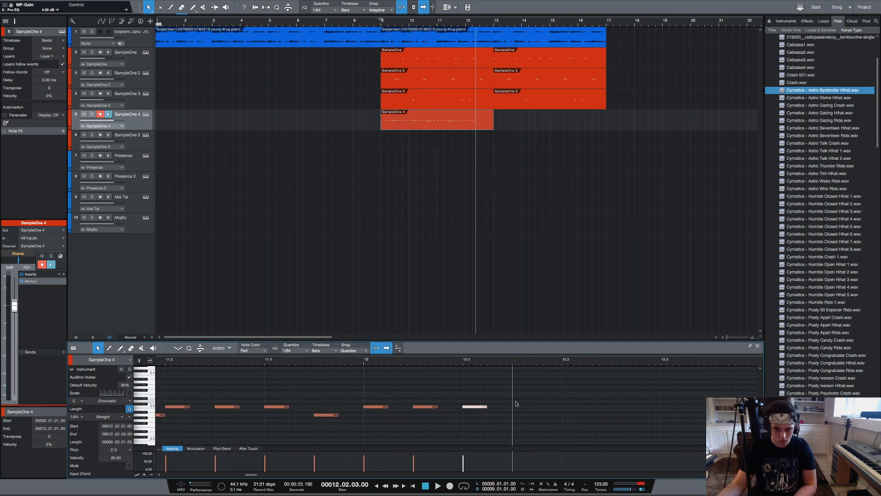
double_click(516, 402)
click(370, 360)
key(space)
key(space)
Duplicate the SampleOne 4 hi-hat part so its pattern also fills bars 13 to 16.
click(438, 121)
key(d)
click(387, 348)
Listen to the full drum pattern with the new hi-hats from bar 9 and bring up the mixer.
key(space)
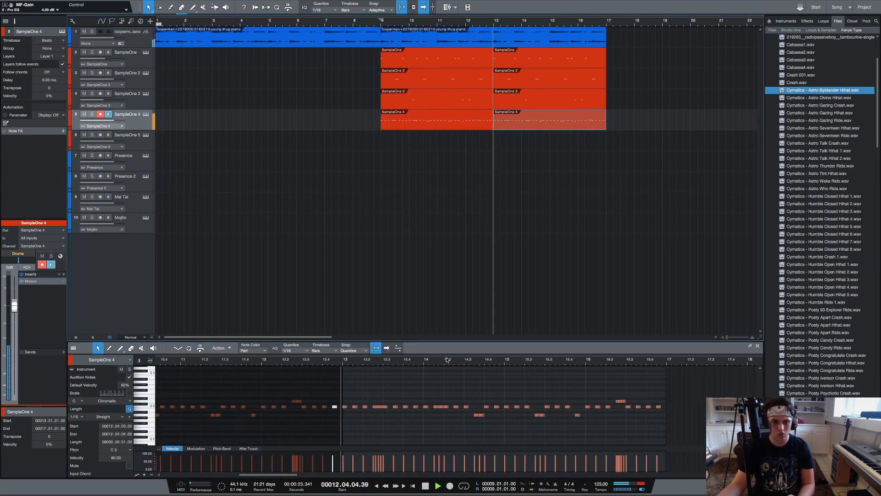
key(space)
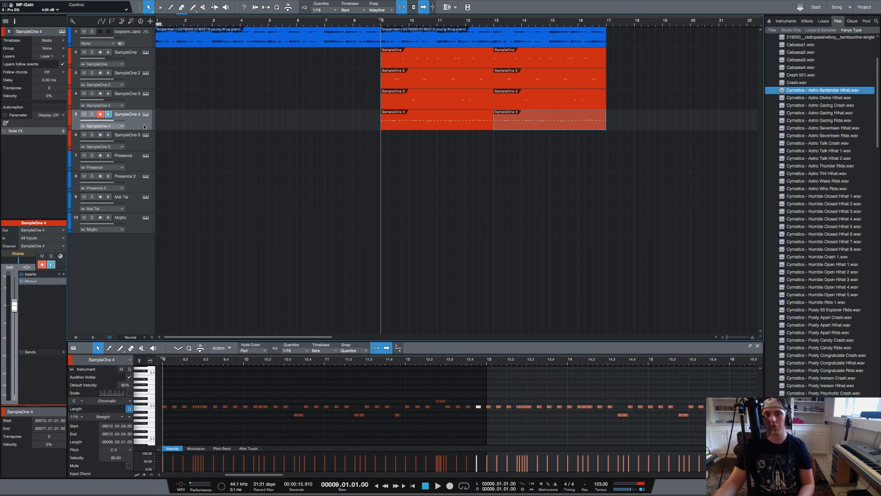
key(space)
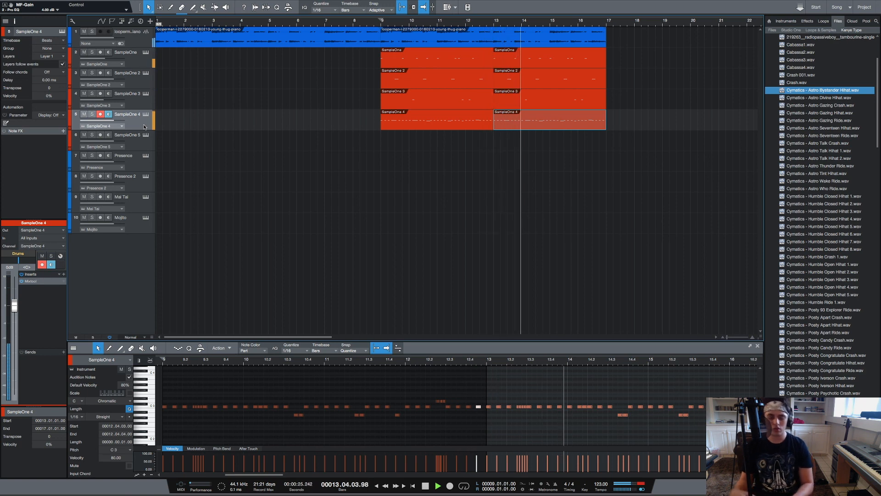
key(F3)
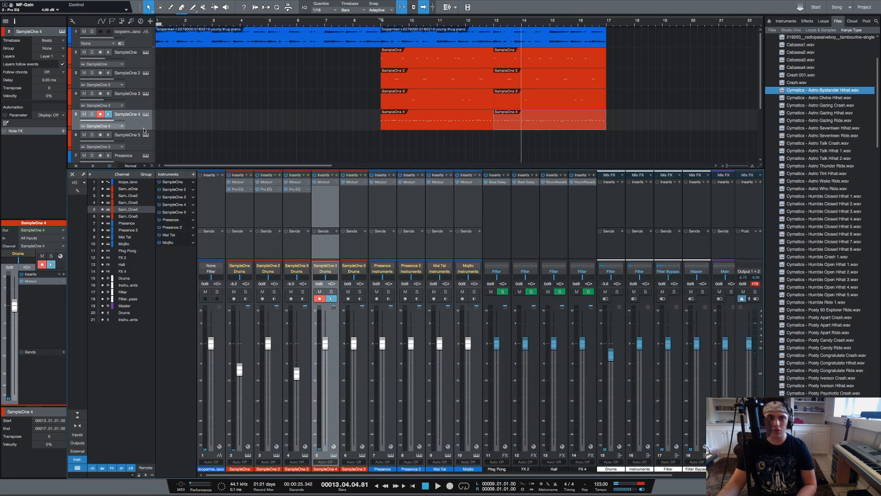
Insert a Pro EQ on the SampleOne 4 channel and enable its high cut with a 36 dB/oct slope.
click(807, 21)
click(804, 121)
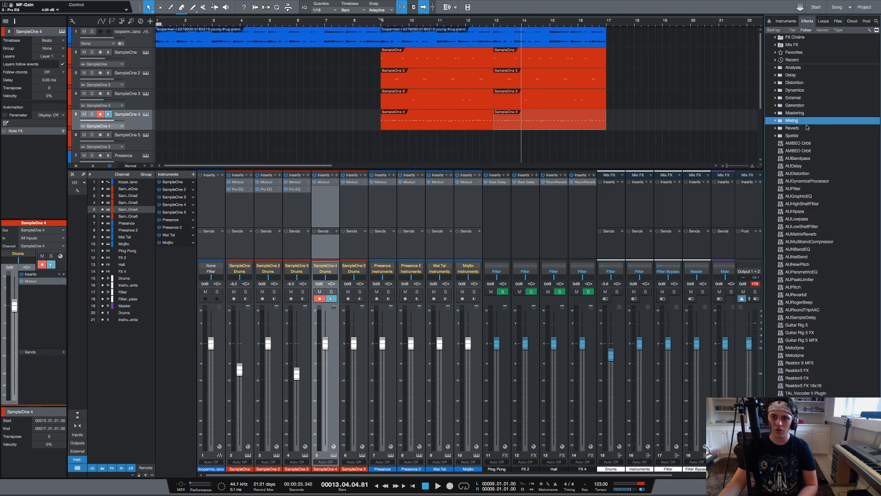
drag(788, 248, 324, 213)
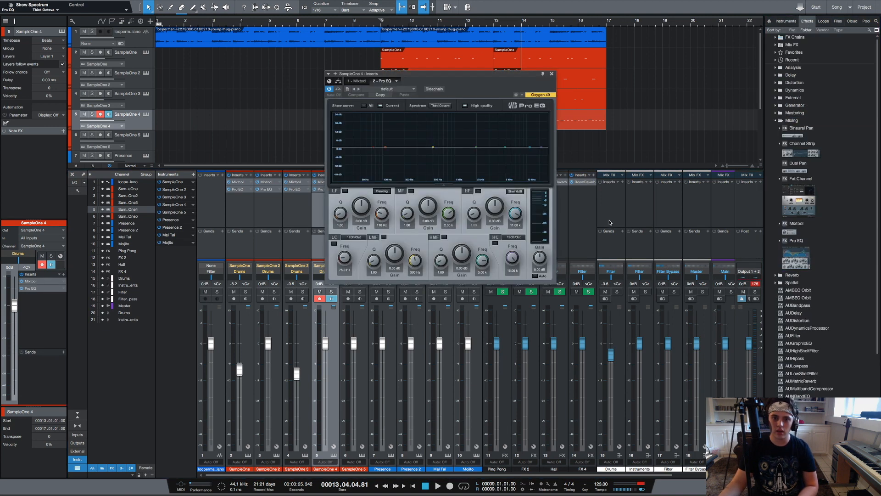
click(518, 237)
click(518, 265)
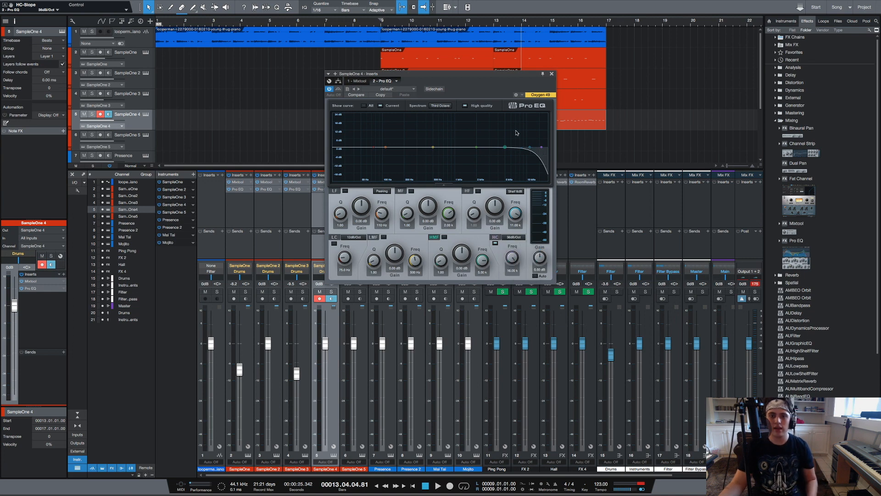
Play from bar 9 and lower the SampleOne 4 high-cut frequency to about 13 kHz, closing the Pro EQ.
click(379, 22)
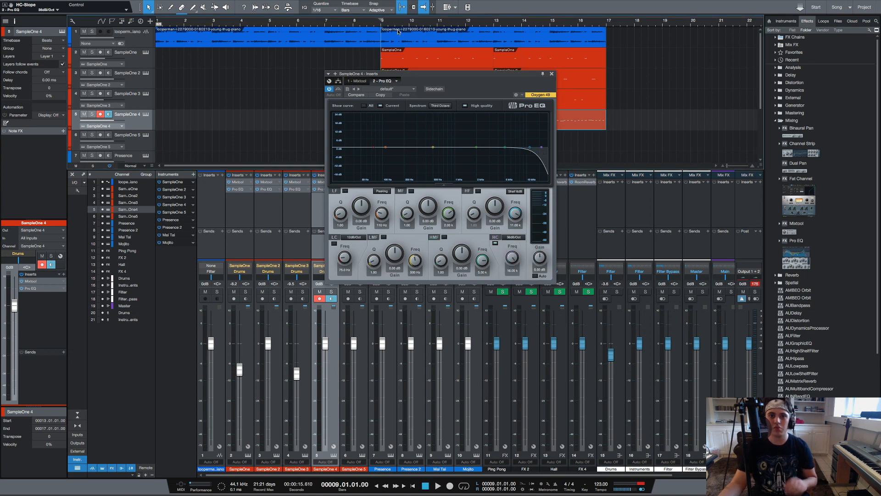
key(space)
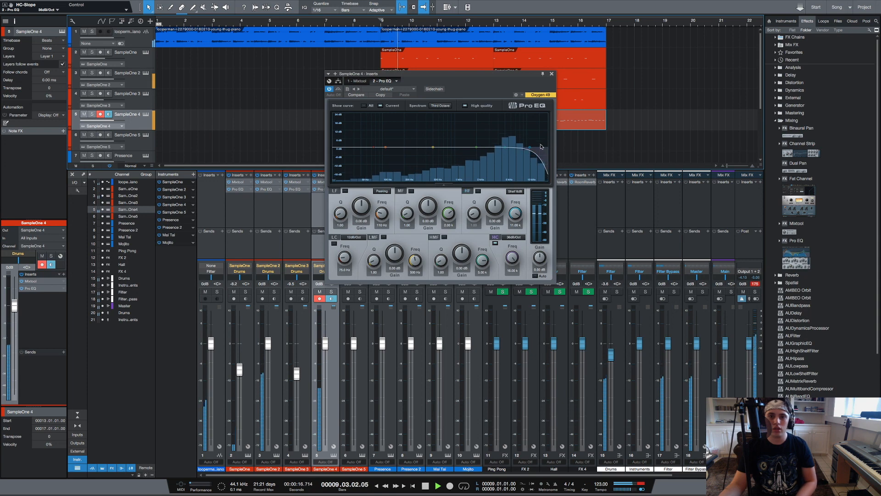
drag(542, 147, 536, 145)
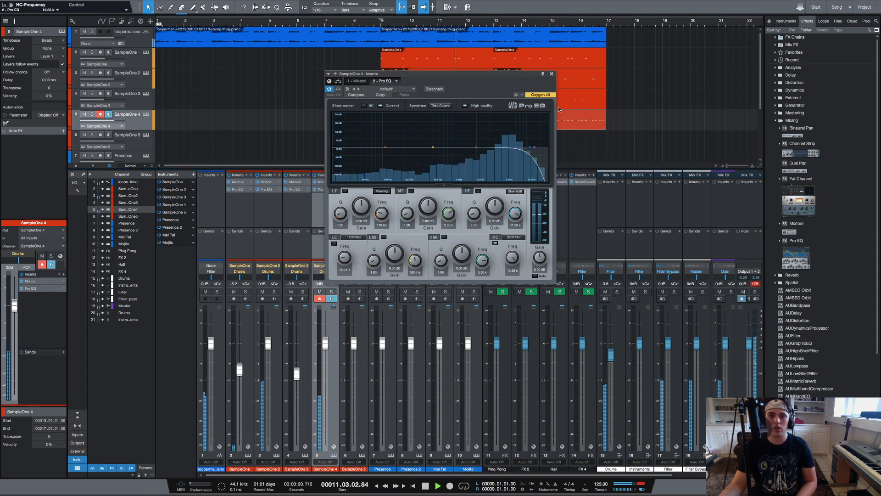
click(552, 74)
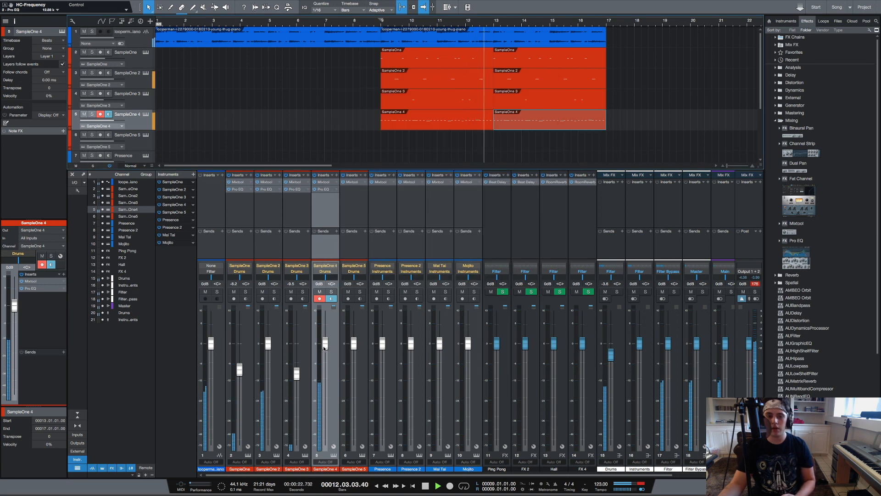
Balance the SampleOne 4 hi-hat level at about -4.6 dB while playing from bar 9.
key(space)
drag(323, 348, 323, 352)
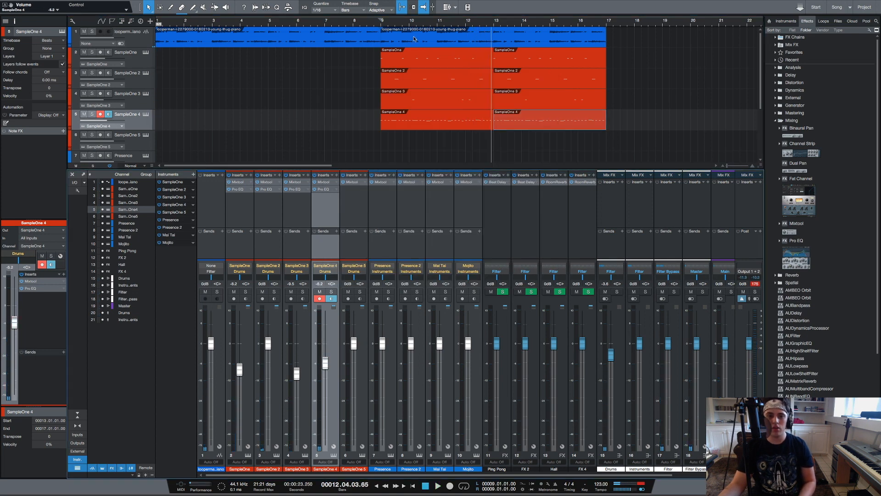
click(378, 22)
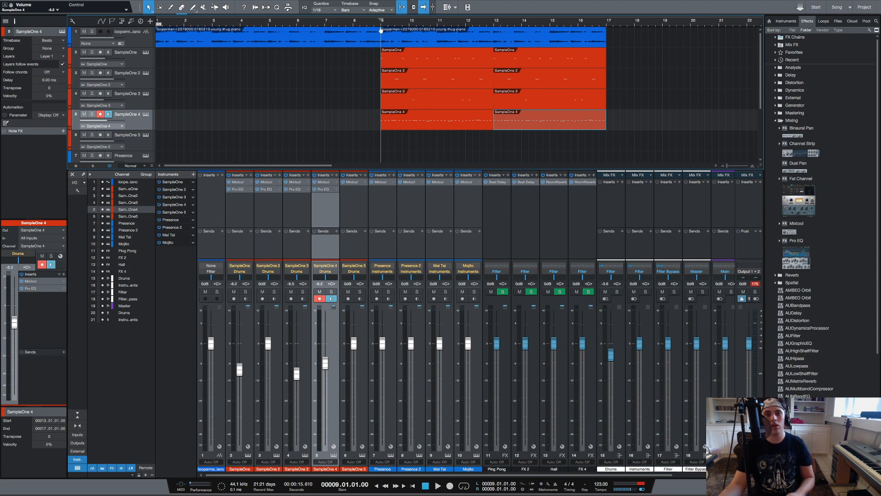
key(space)
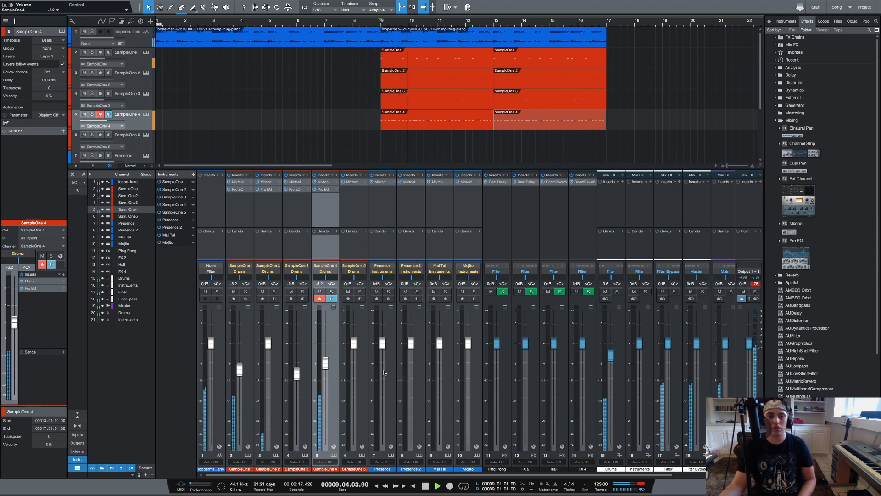
drag(325, 366, 327, 360)
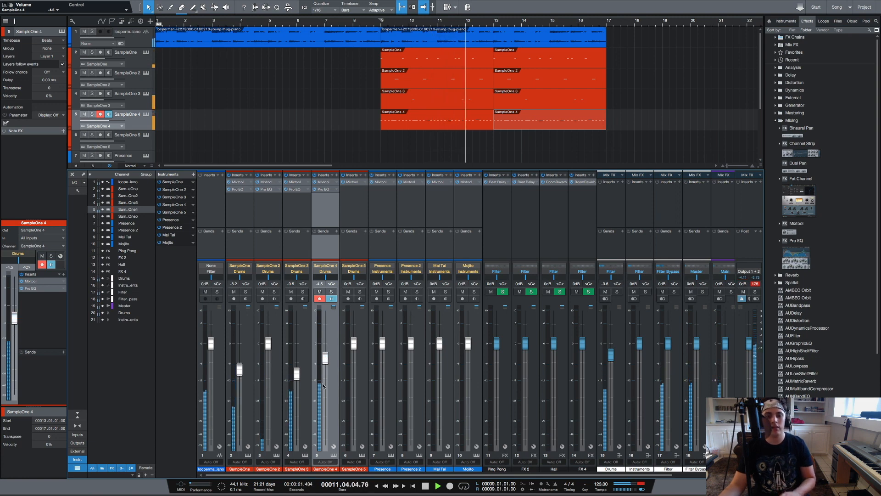
key(space)
Listen to the beat from bar 9 to check the hi-hat level in the mix.
scroll(451, 100, down, 3)
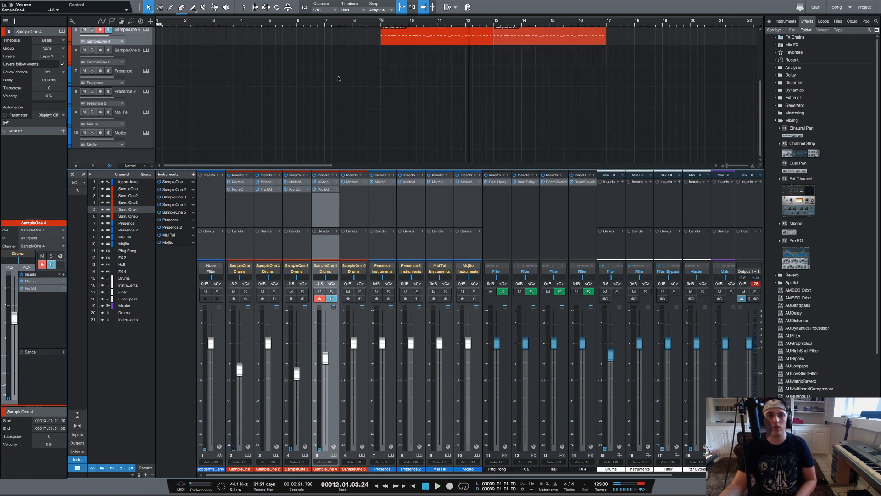
scroll(237, 66, up, 3)
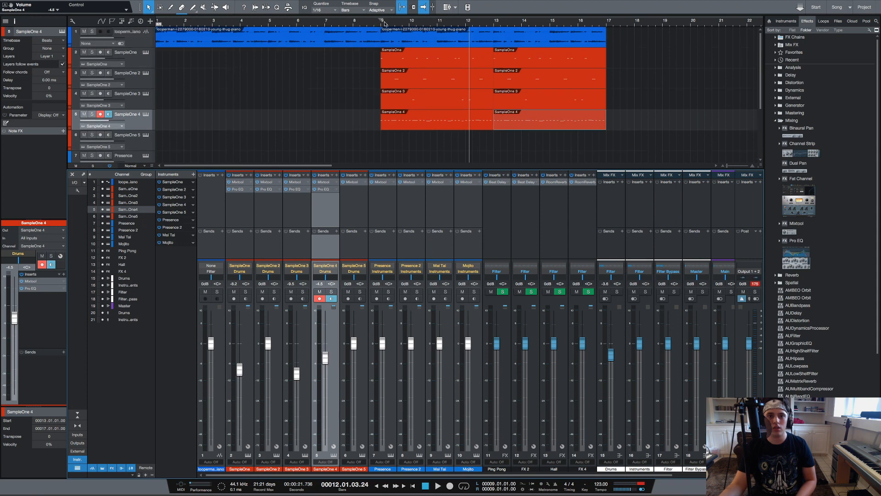
click(382, 23)
key(space)
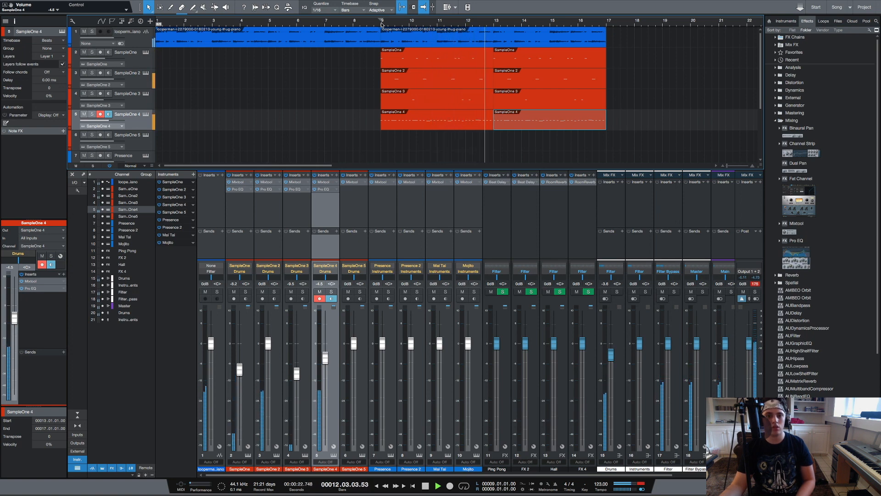
key(space)
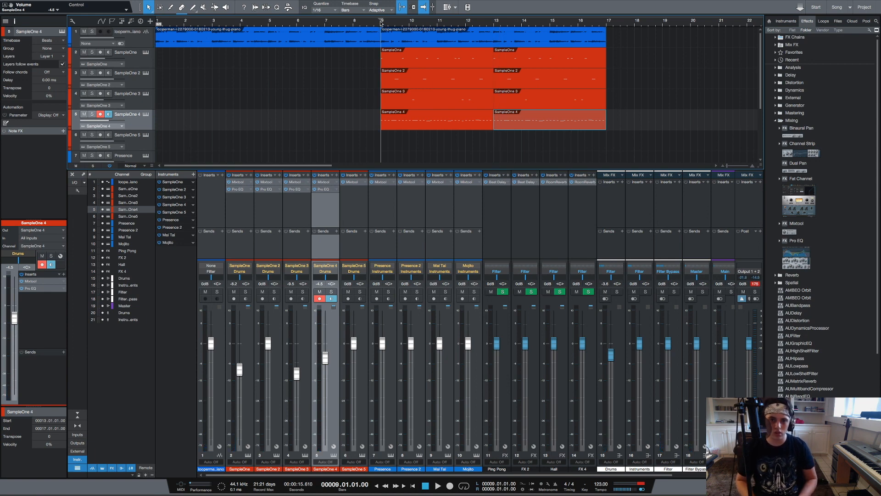
Load the sample Cymatics - Empire Open Hihat 1.wav into the SampleOne 5 instrument.
scroll(347, 85, down, 1)
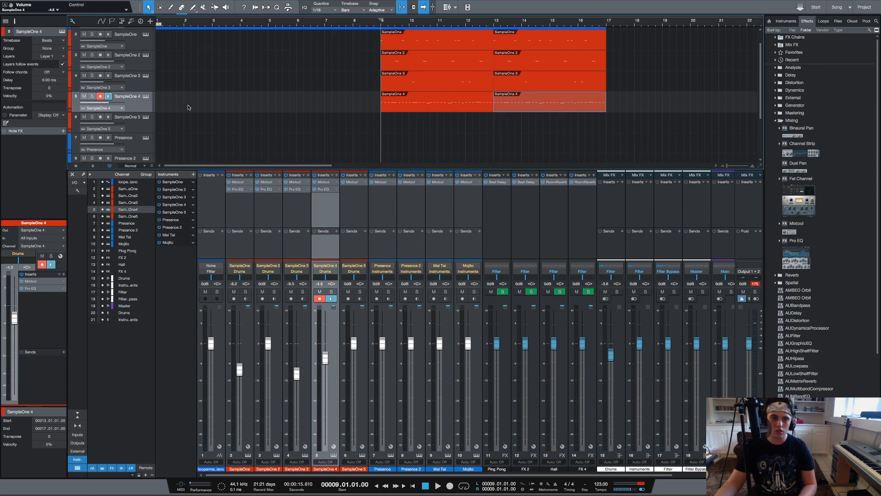
click(146, 118)
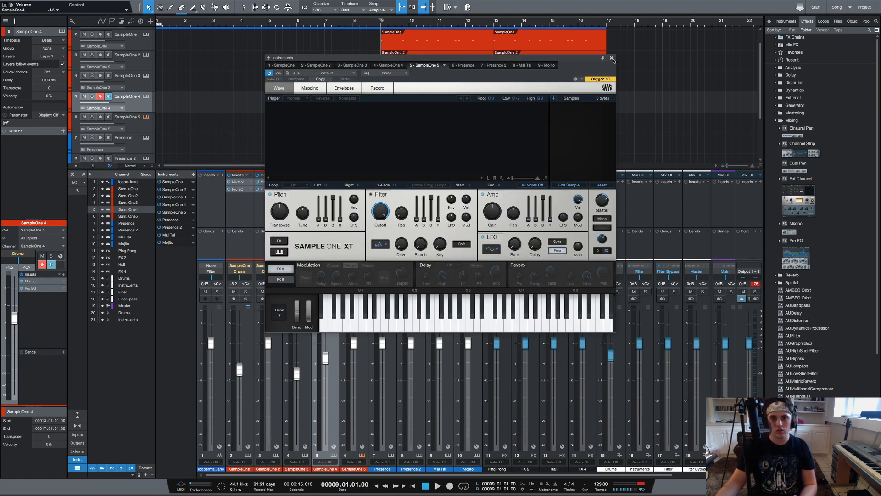
click(776, 120)
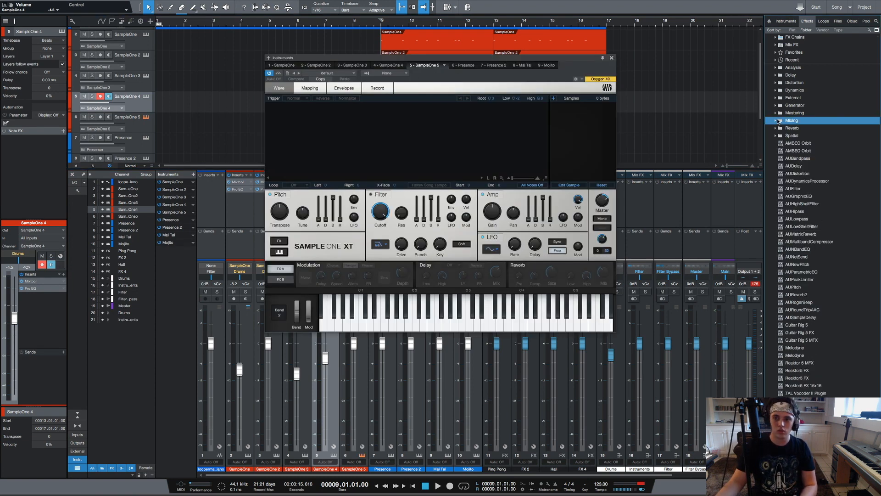
click(843, 22)
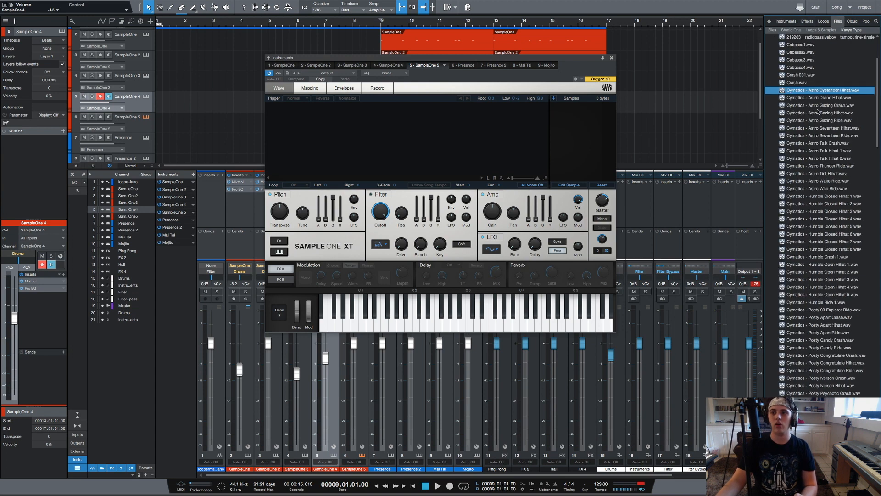
click(778, 114)
drag(822, 121, 408, 138)
click(128, 118)
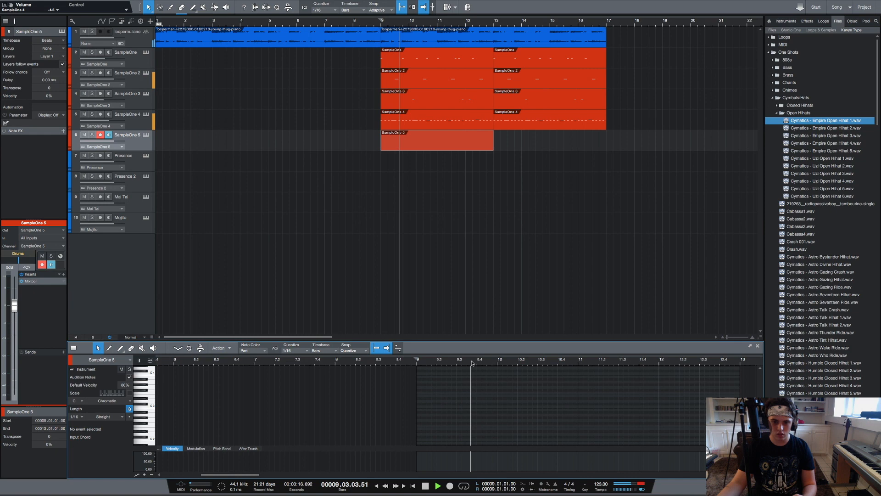
Program SampleOne 5 open hi-hats on beat 4 of bars 9 and 11, and duplicate the part across bars 13 to 16.
click(483, 401)
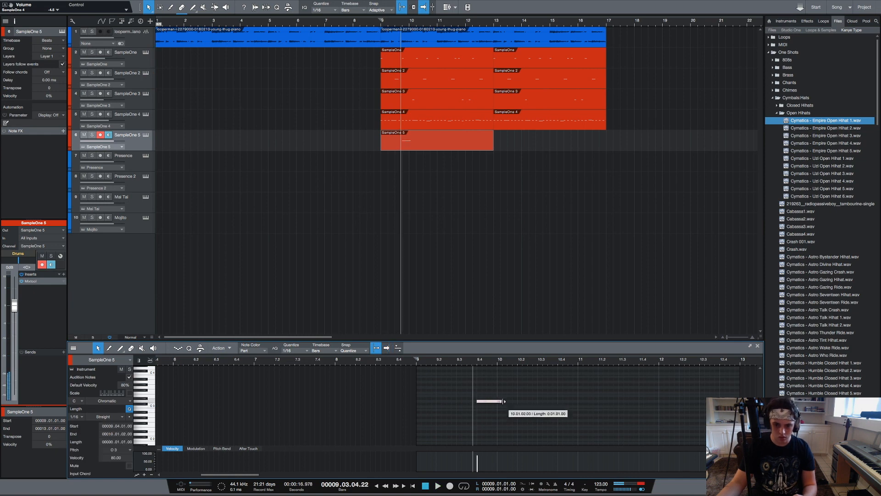
click(643, 401)
key(d)
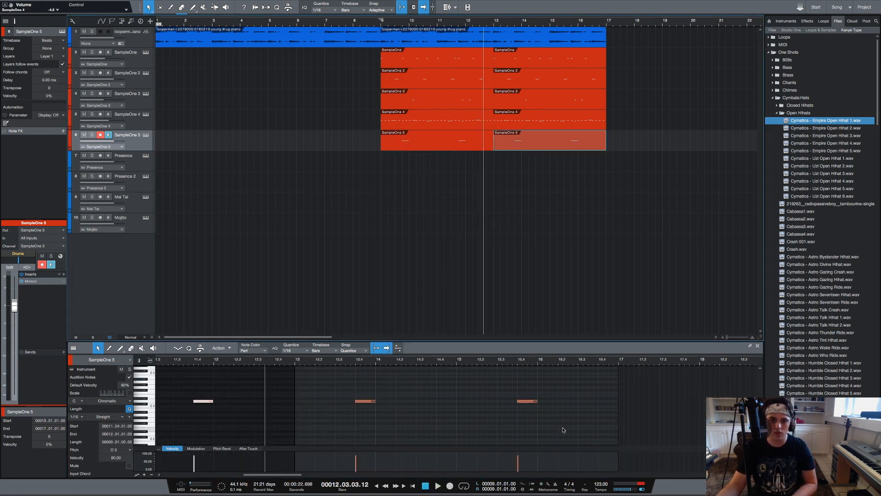
Listen to the beat with the open hi-hats from bar 9 and bring up the mixer.
click(381, 23)
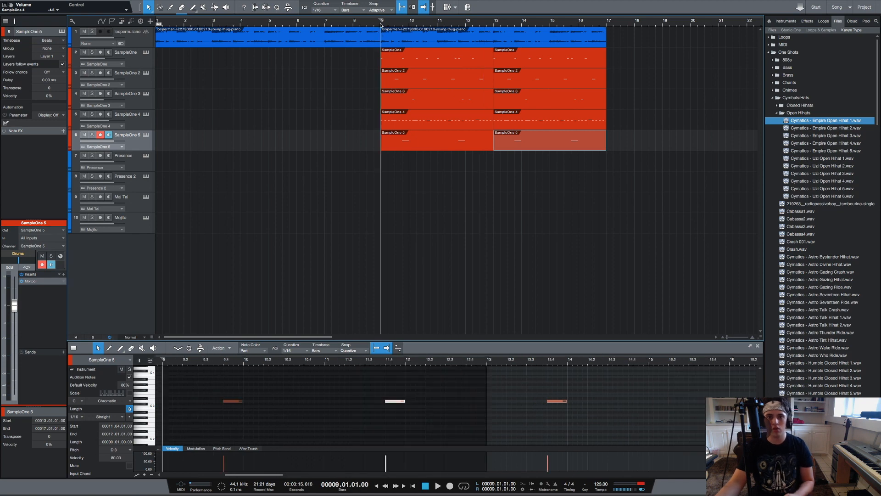
key(space)
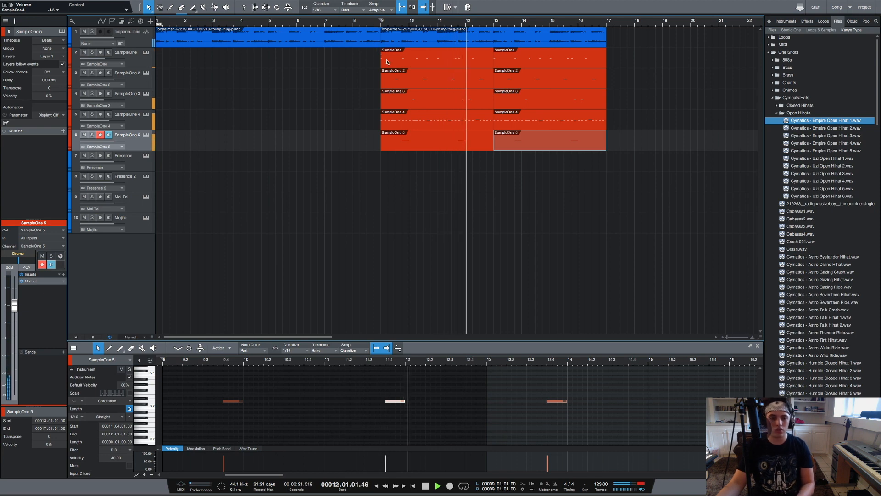
key(space)
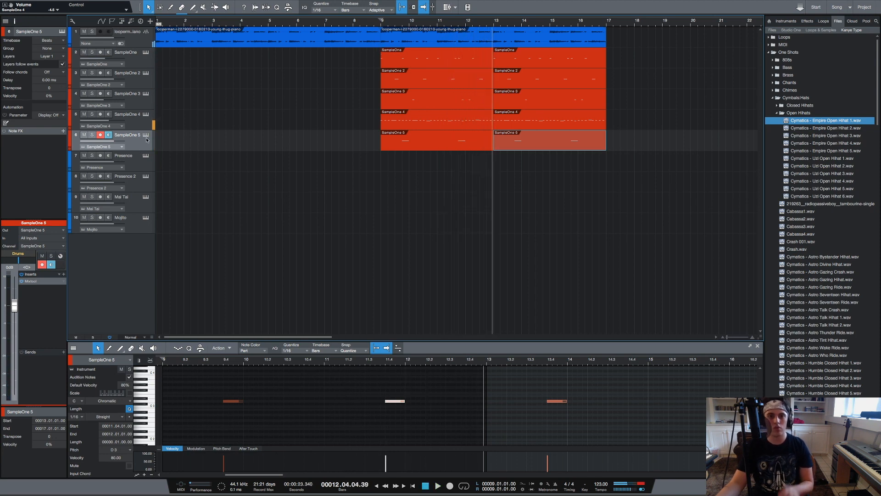
key(F3)
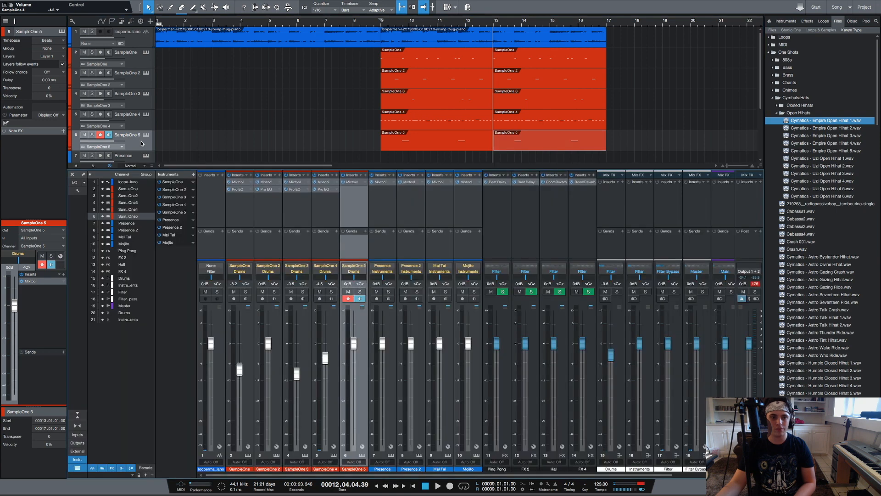
Add a new SampleOne instrument track between SampleOne 5 and Presence and color it red like the drum tracks.
scroll(289, 80, down, 3)
click(143, 101)
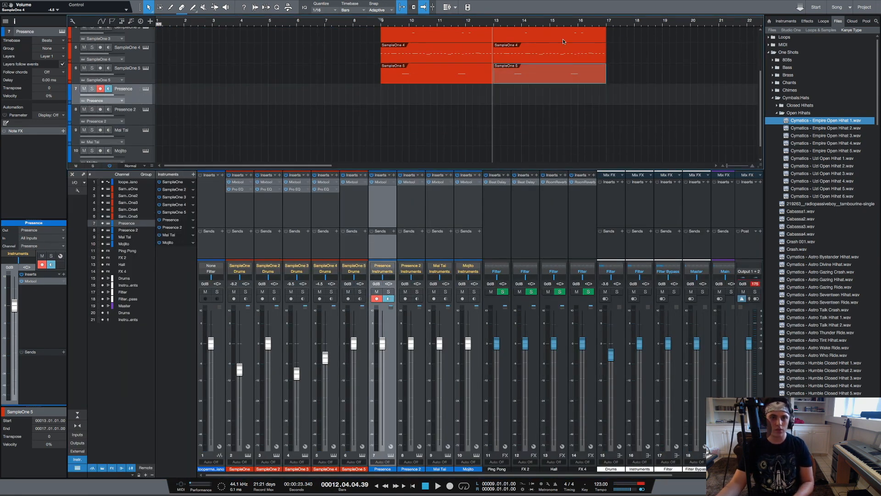
mouse_move(821, 17)
click(792, 21)
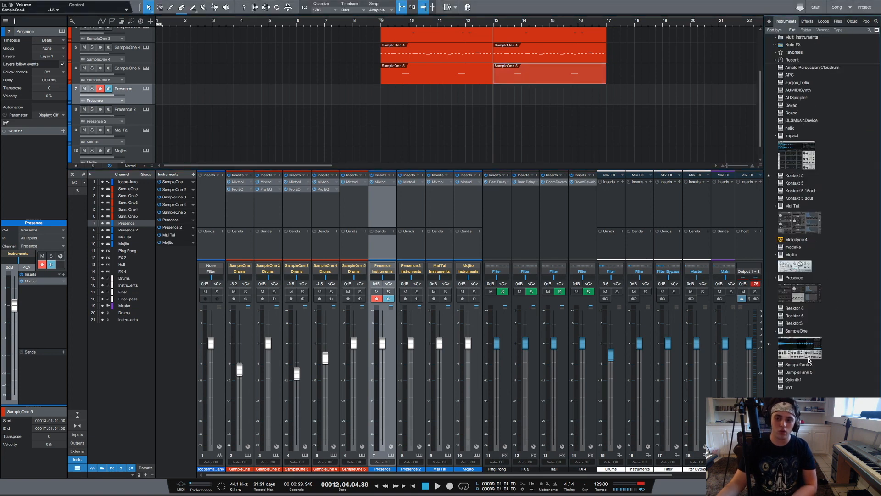
drag(803, 348, 376, 83)
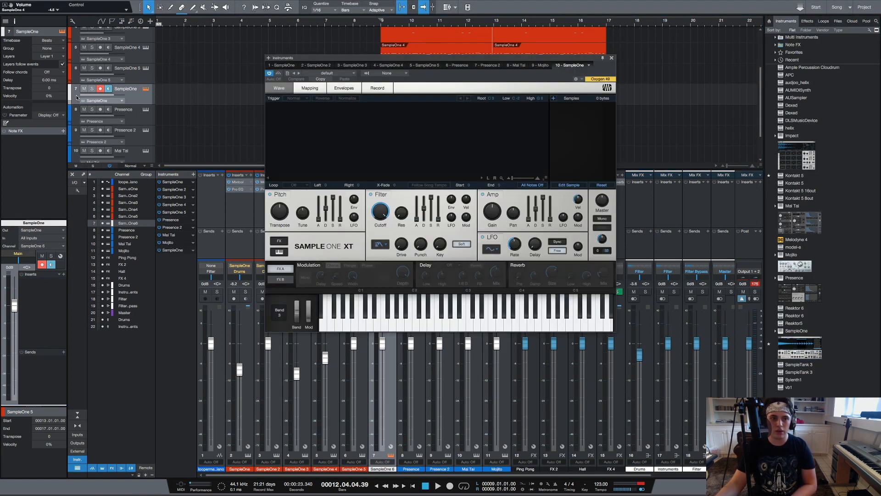
click(71, 98)
click(158, 150)
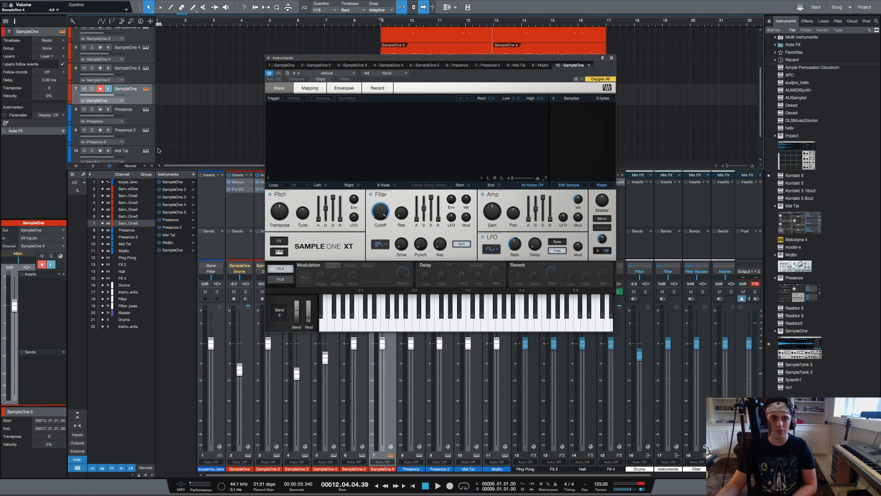
Load an 808 sample from the One Shots 808s folder into the new SampleOne instrument.
drag(581, 61, 537, 146)
scroll(570, 81, up, 3)
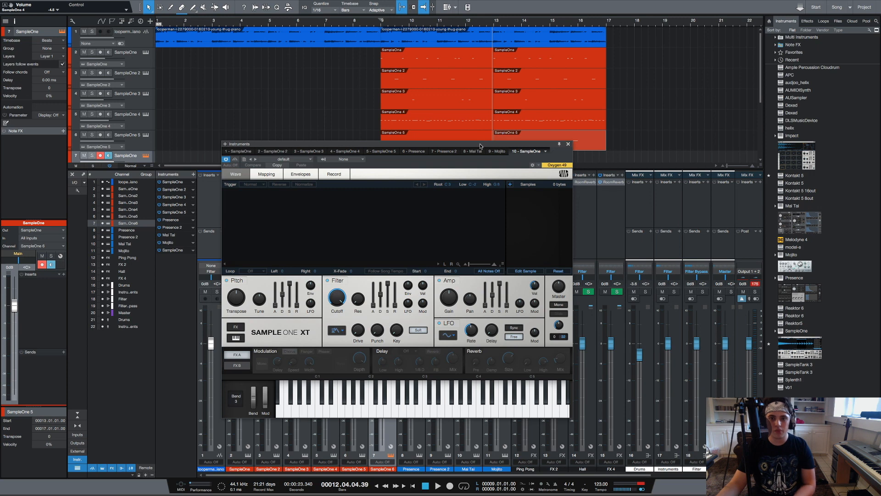
drag(480, 146, 591, 68)
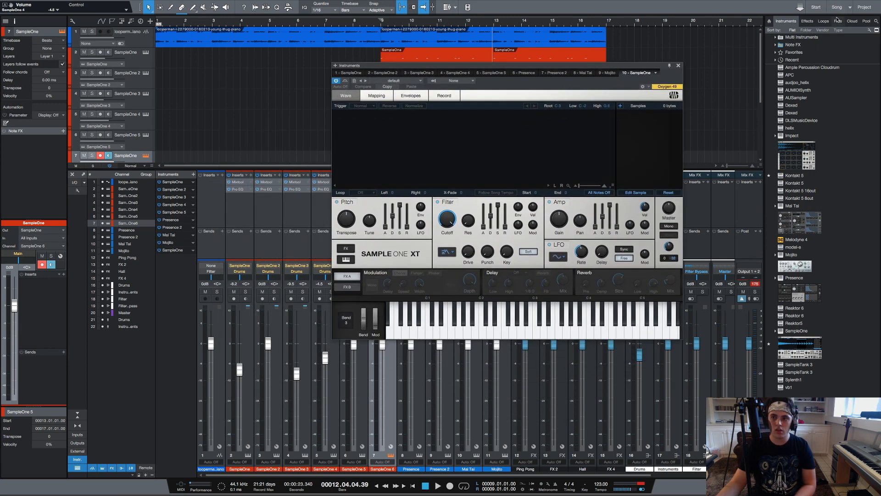
click(838, 20)
click(772, 97)
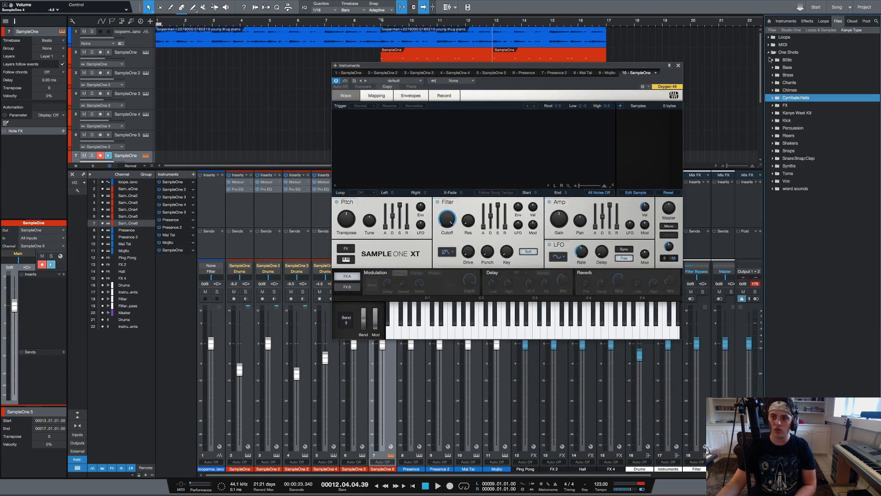
click(777, 60)
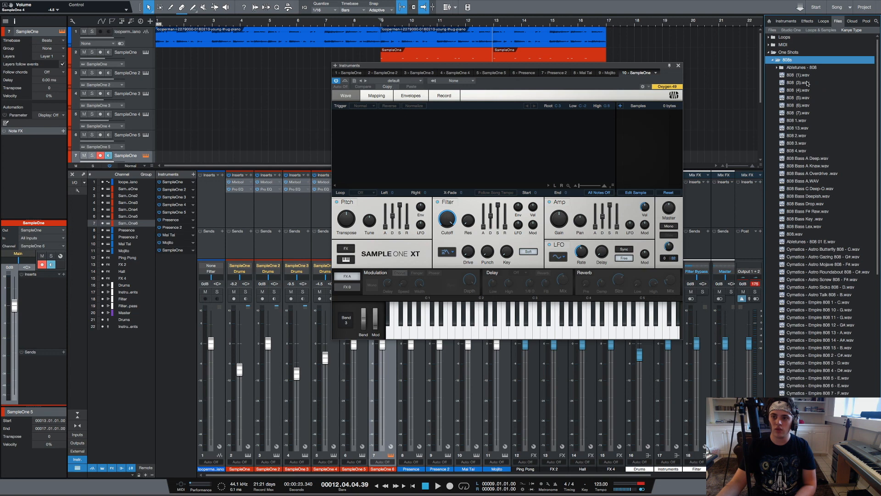
scroll(822, 96, down, 2)
scroll(814, 115, down, 3)
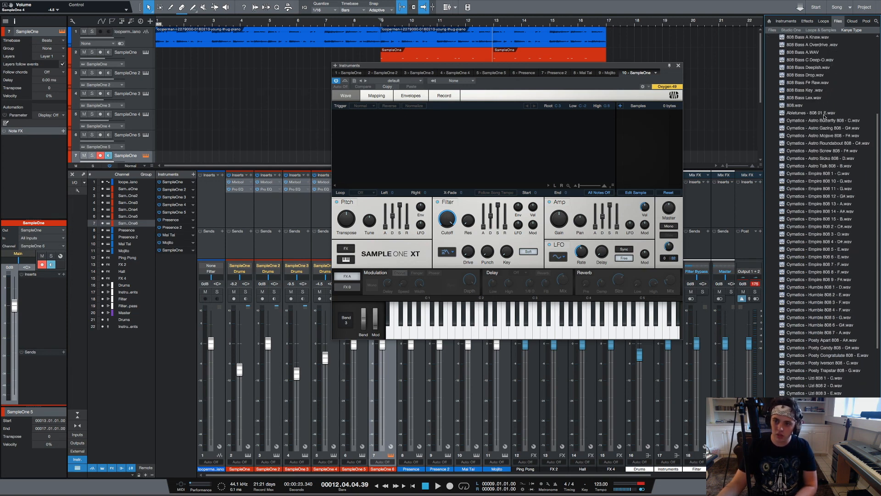
drag(825, 116, 473, 143)
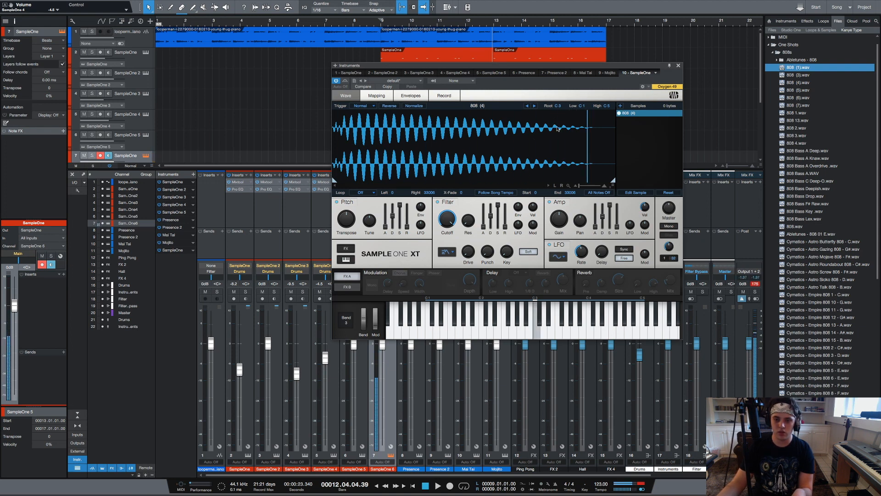
Switch through the folder's samples to Cymatics - Astro Screw 808 - F# and lower the channel volume to -7.8 dB.
click(533, 105)
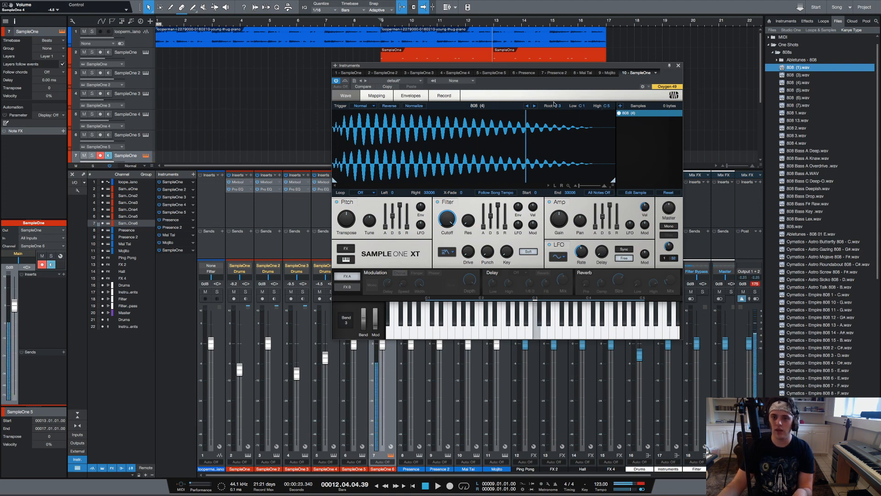
click(534, 106)
click(534, 106)
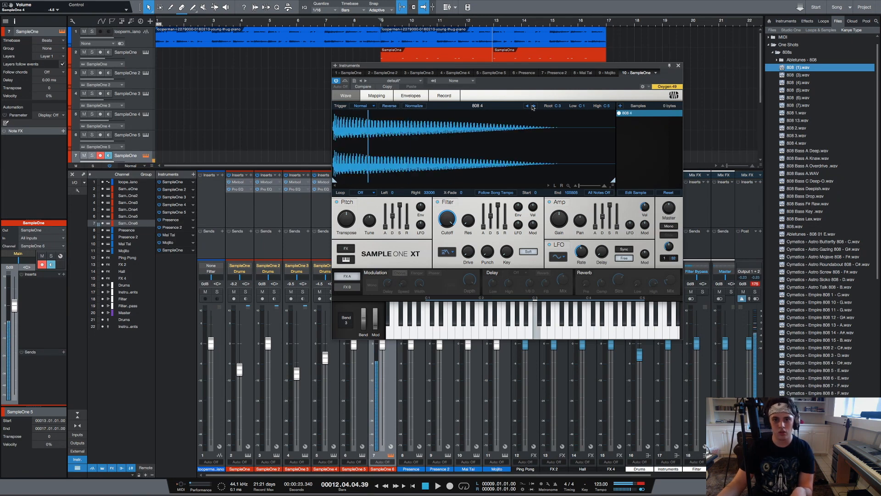
click(533, 105)
click(534, 105)
click(534, 106)
click(534, 106)
click(534, 106)
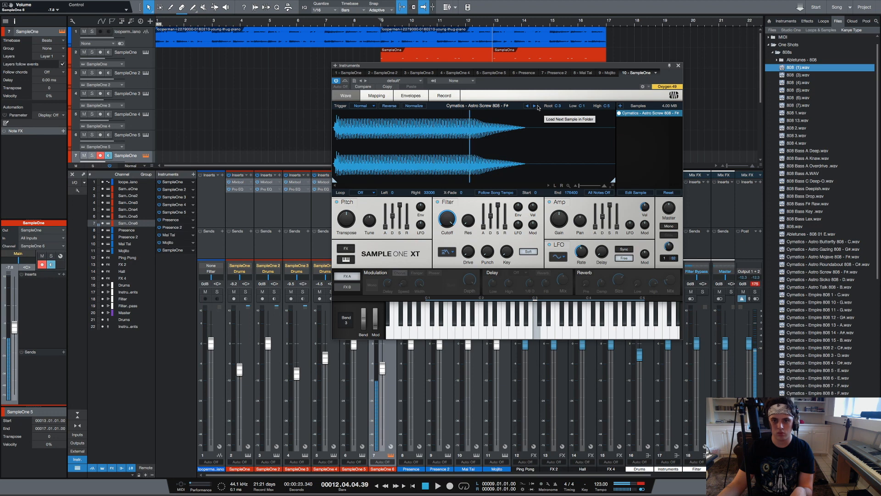
Detect the chords of the Young Thug piano loop event starting at bar 9.
right_click(433, 39)
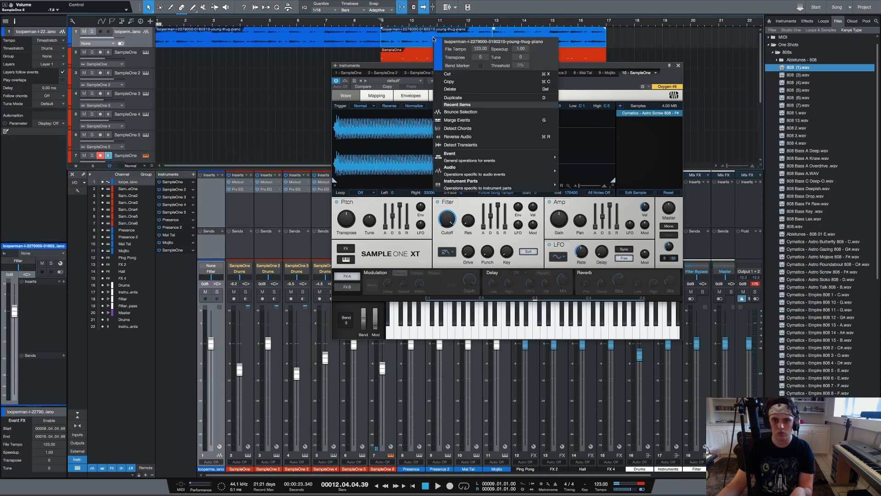
click(424, 37)
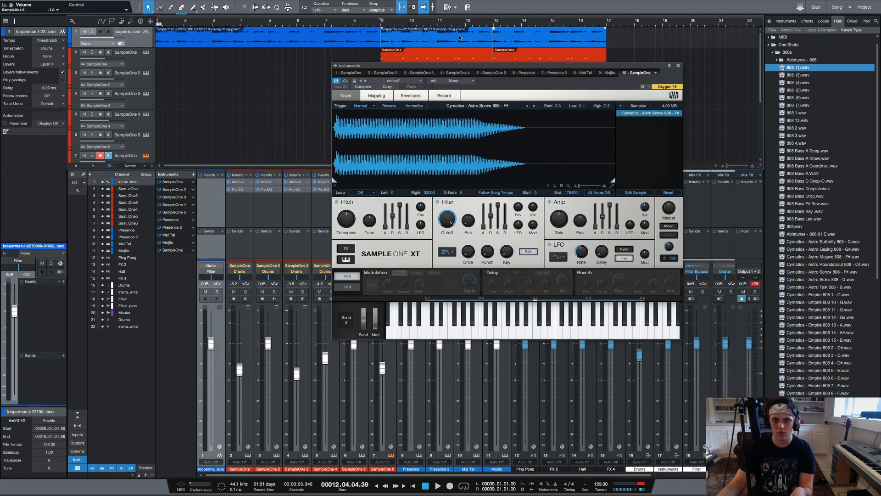
click(679, 66)
right_click(510, 40)
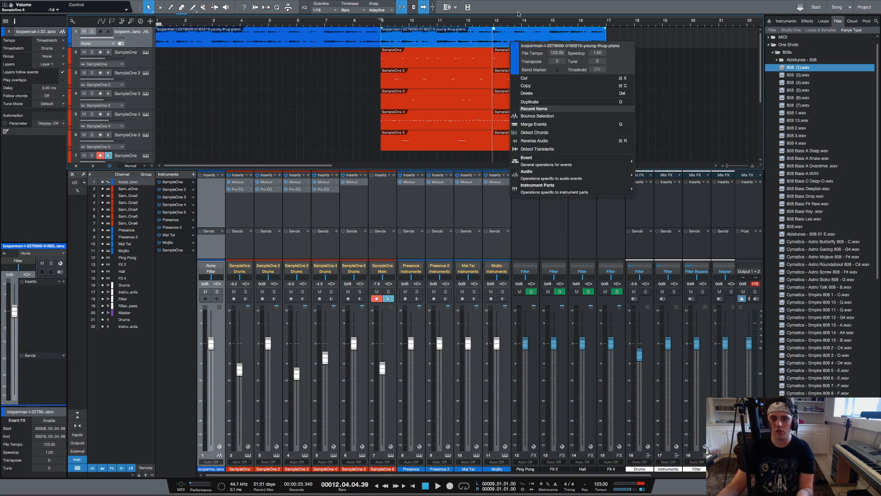
click(494, 38)
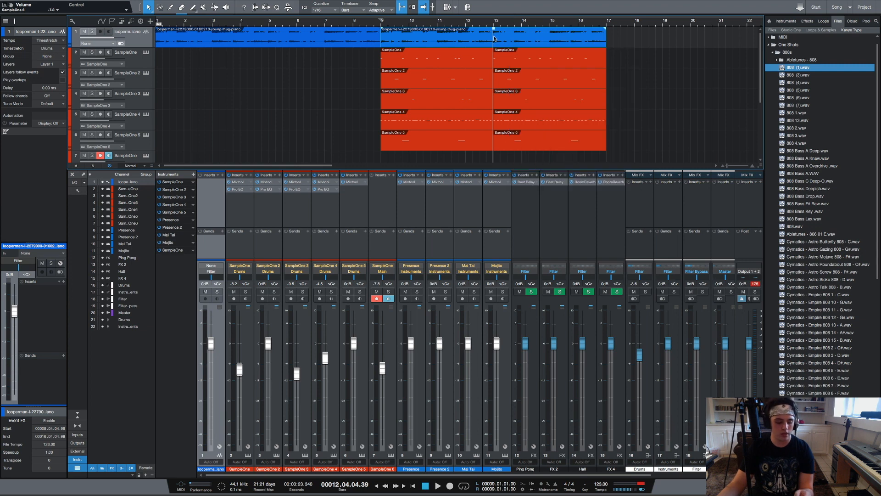
right_click(494, 38)
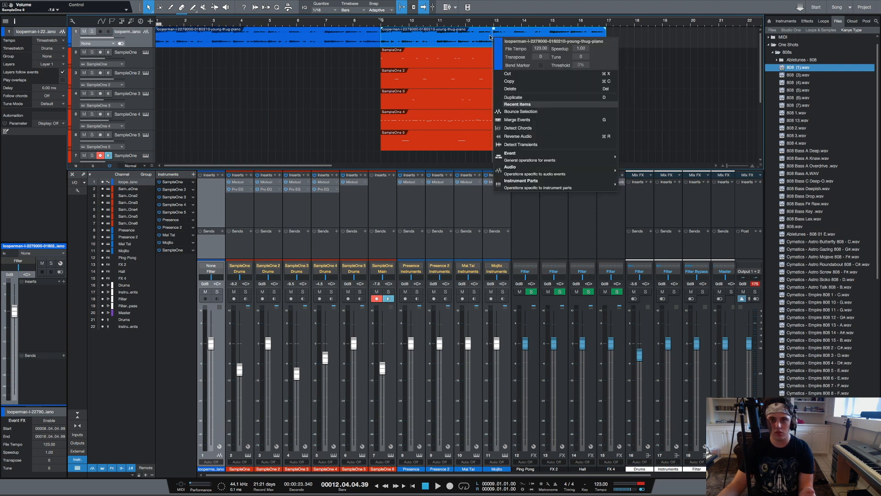
click(547, 132)
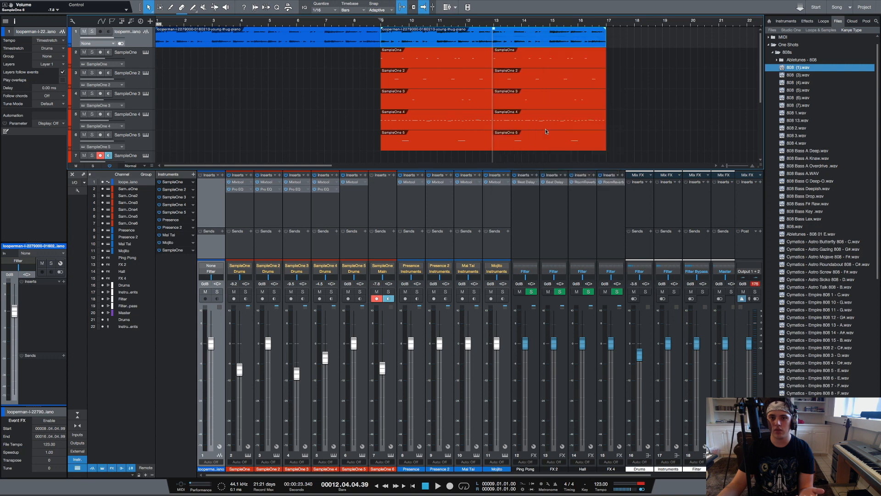
Listen to the beat from bar 9 against the detected chords and audition notes in the 808 instrument.
click(381, 24)
key(space)
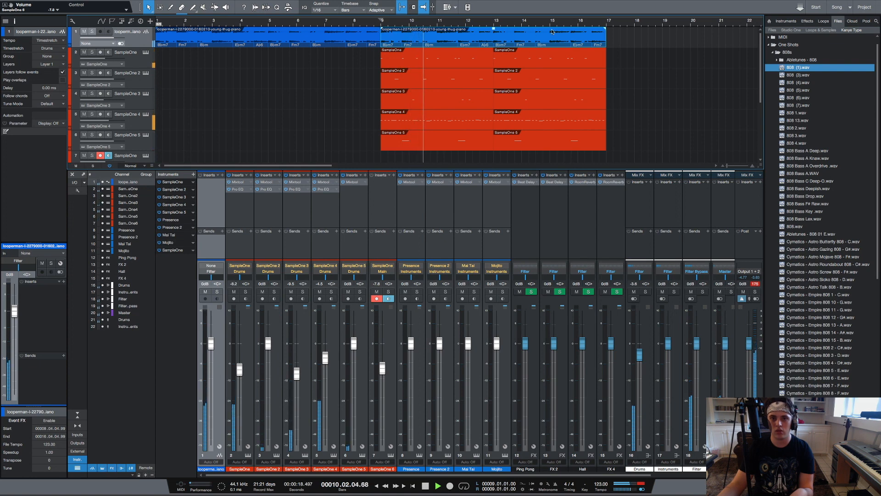
key(space)
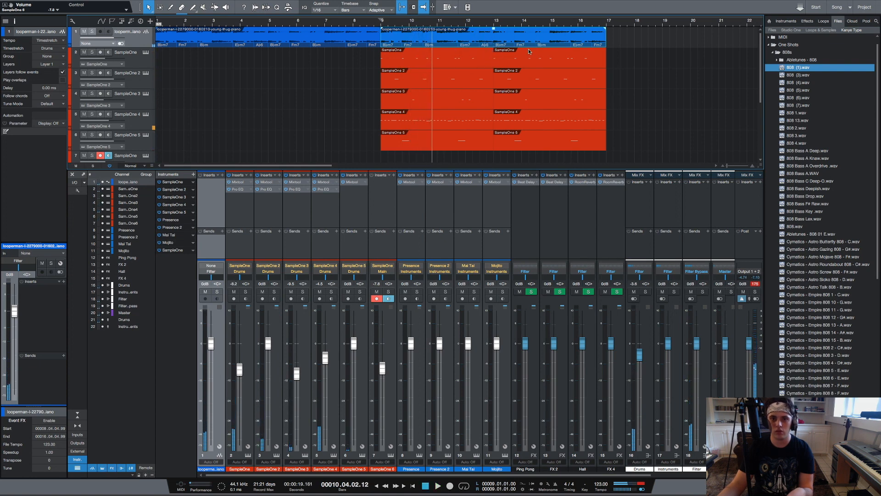
click(381, 24)
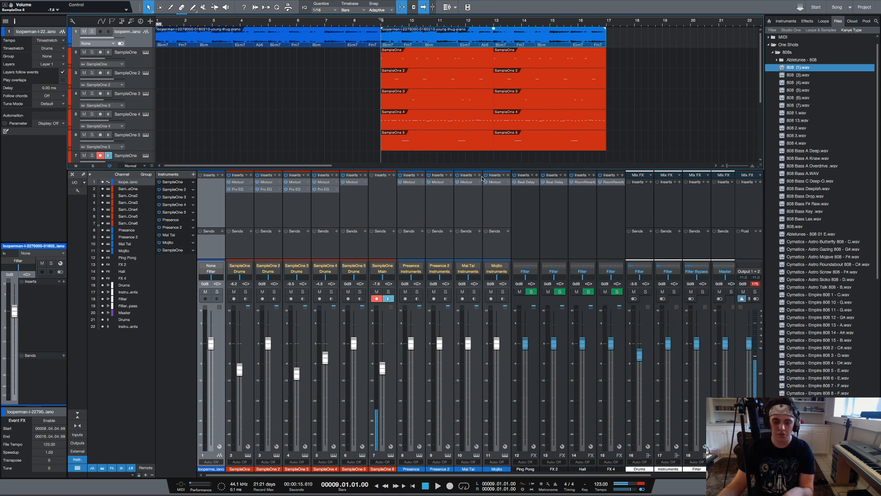
scroll(211, 102, down, 1)
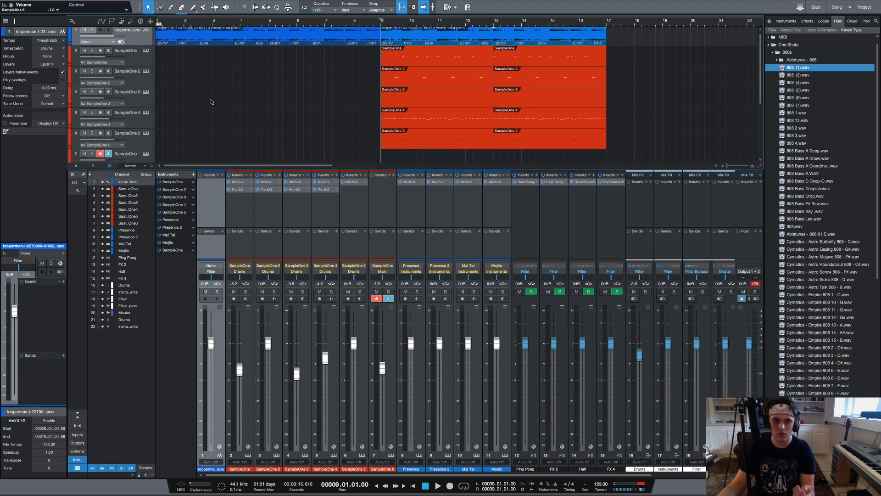
click(146, 153)
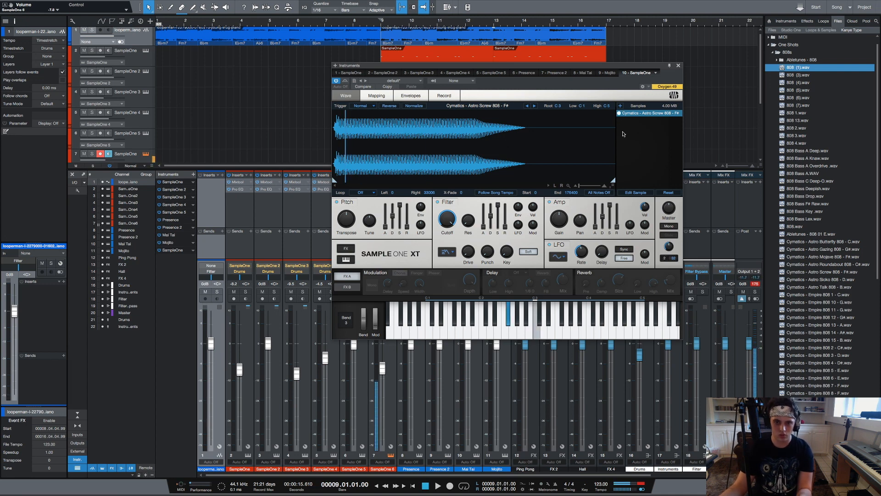
Create a part on the 808 track spanning bars 9 to 12 and open it for note editing at bar 9.
click(353, 18)
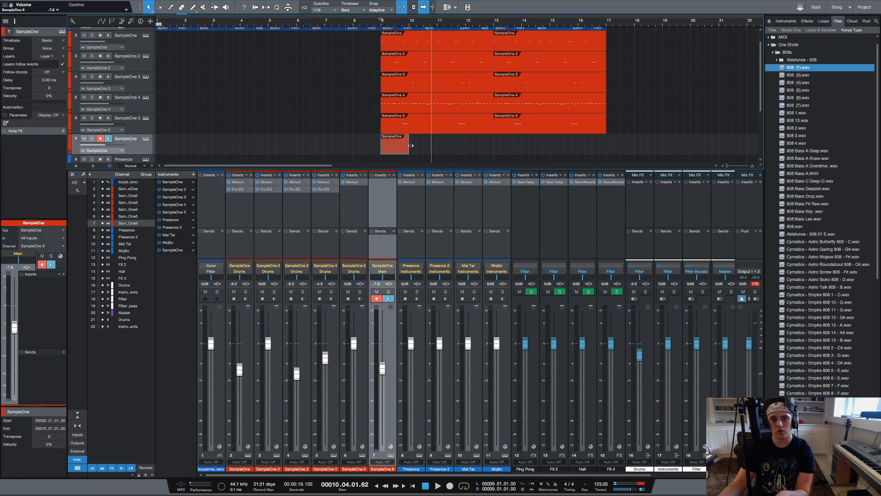
drag(411, 145, 494, 145)
double_click(470, 141)
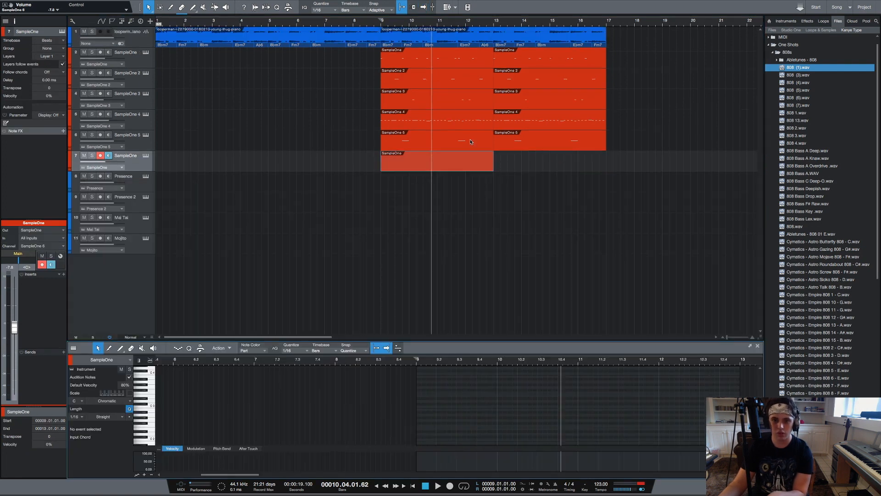
click(415, 364)
scroll(429, 403, up, 2)
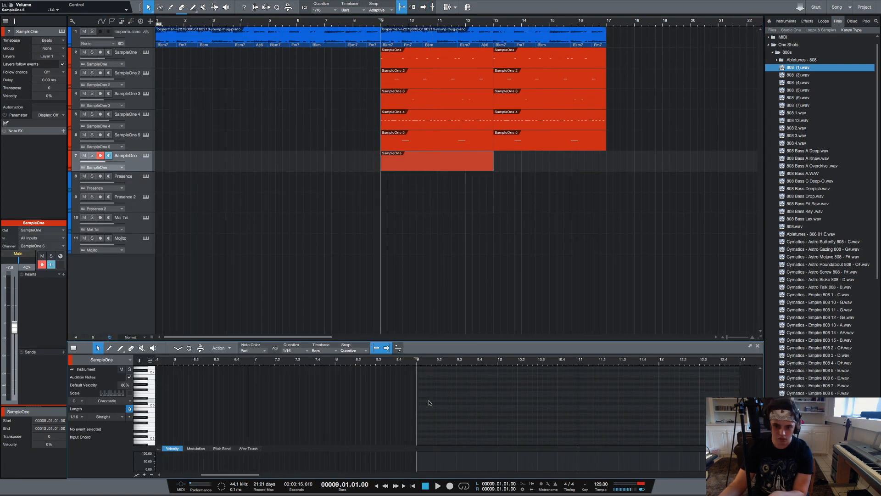
Write a three-beat E4 at bar 9, B3 notes from beat 4 until bar 11, and a two-beat C4 at bar 11.
double_click(418, 394)
drag(421, 386, 619, 398)
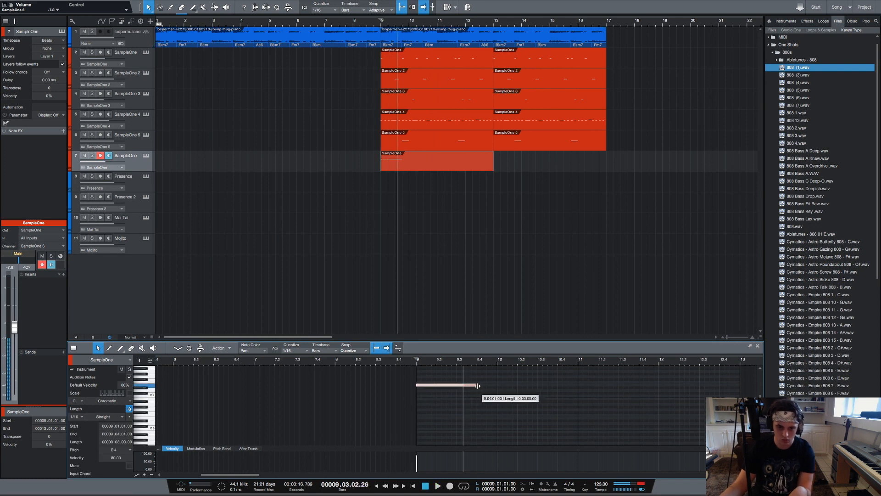
double_click(479, 399)
key(space)
key(space)
double_click(520, 399)
double_click(552, 398)
double_click(581, 396)
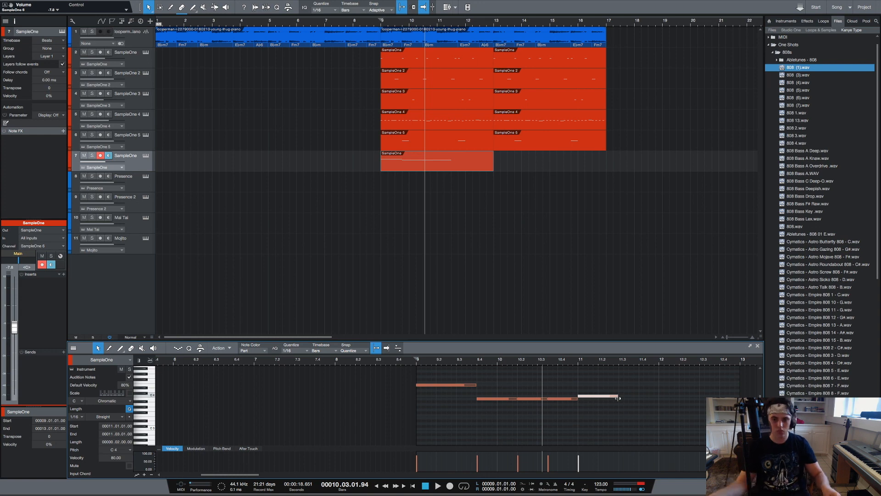
Add G3 notes to the 808 part from beat 4 of bar 11 to the end of bar 12.
double_click(641, 409)
drag(642, 410, 740, 410)
double_click(682, 410)
double_click(712, 410)
Transpose all the 808 notes down one octave and play the beat back in a taller note editor.
click(454, 164)
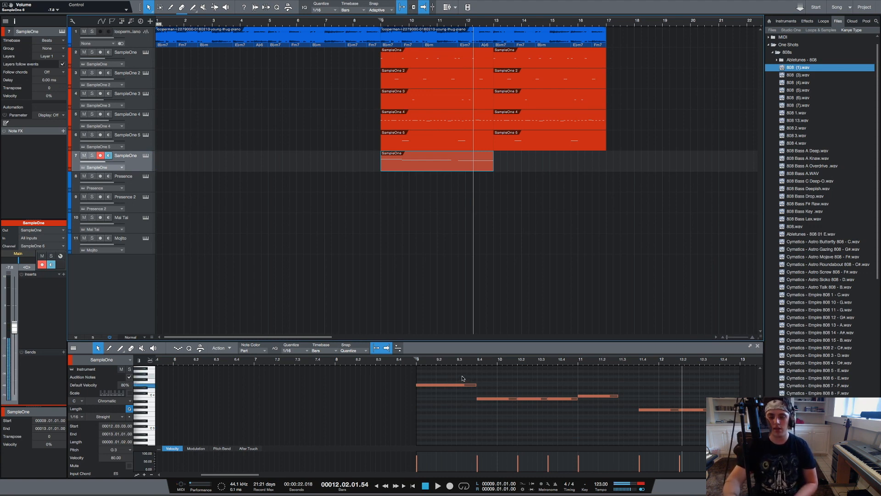
drag(441, 366, 730, 433)
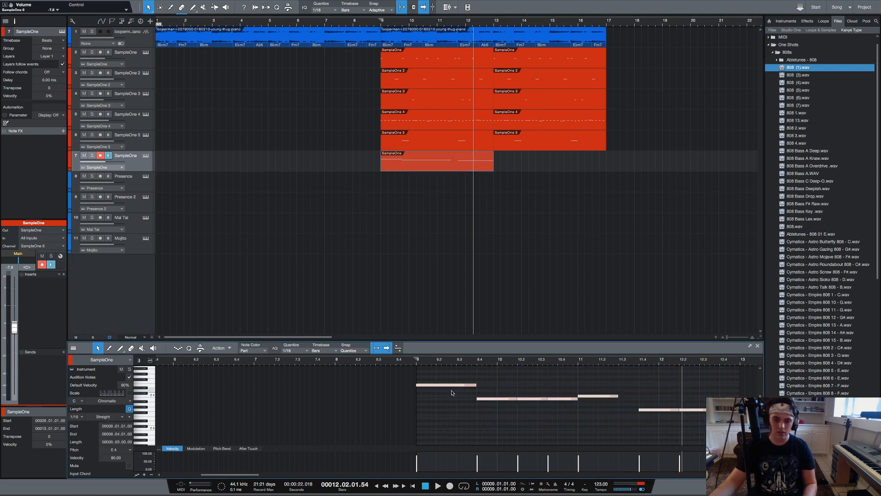
drag(426, 388, 425, 420)
key(space)
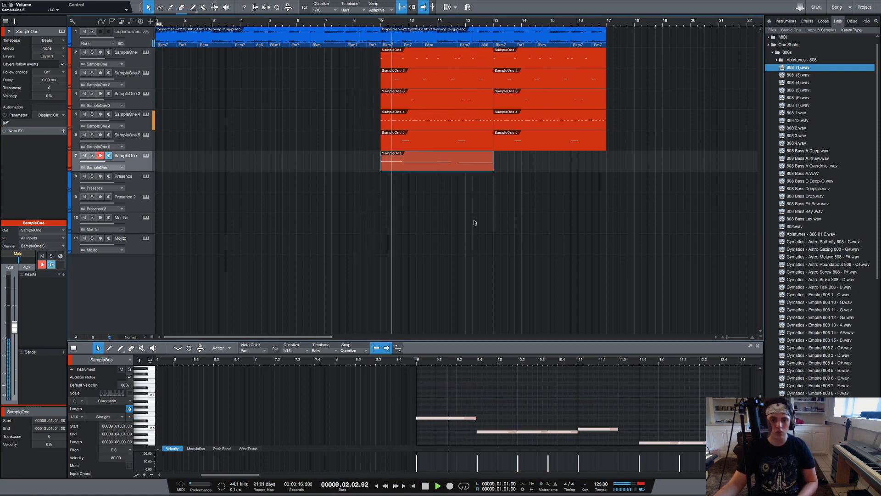
drag(518, 342, 520, 301)
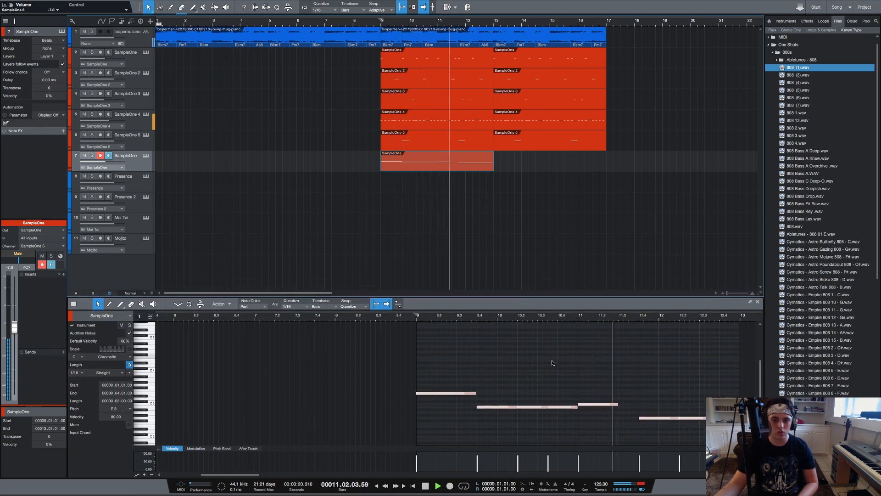
scroll(552, 361, down, 3)
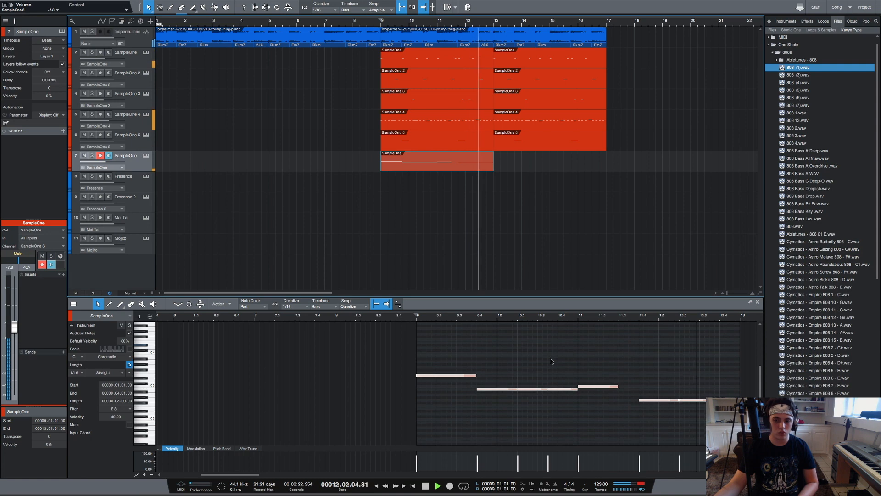
key(space)
Insert a Pro EQ from the Mixing effects on the 808 channel in the mixer.
key(F3)
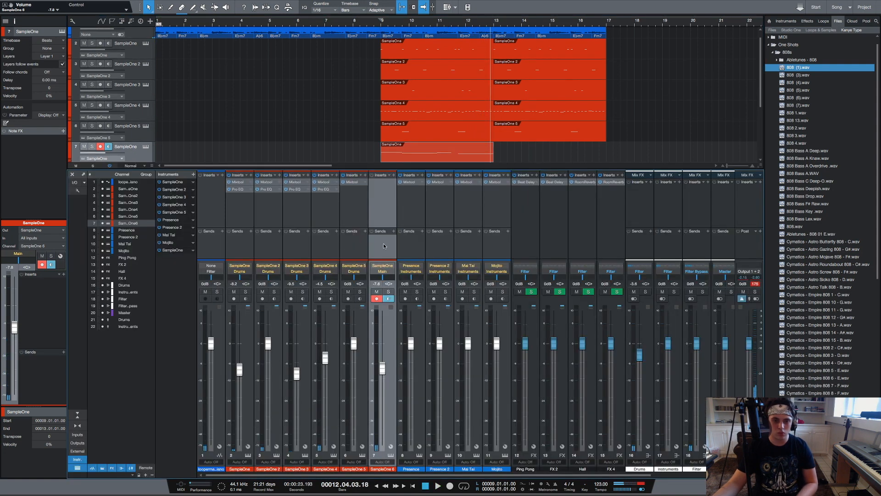
click(807, 21)
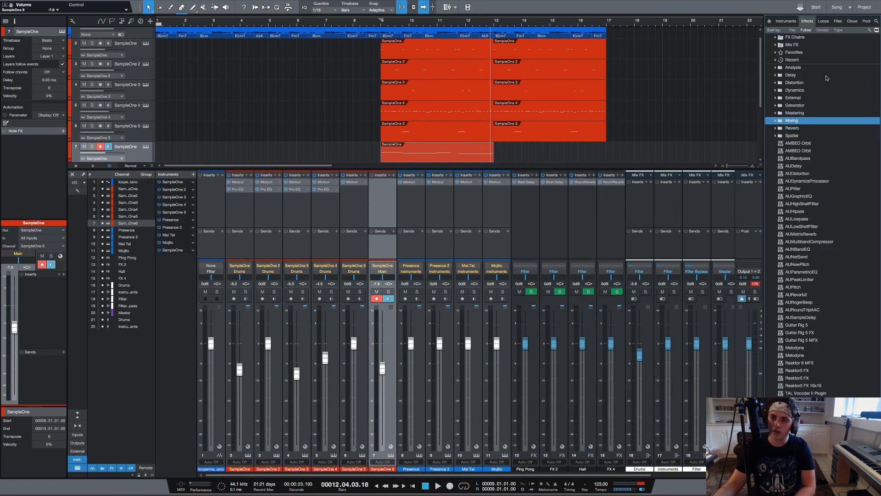
double_click(793, 120)
drag(796, 240, 376, 189)
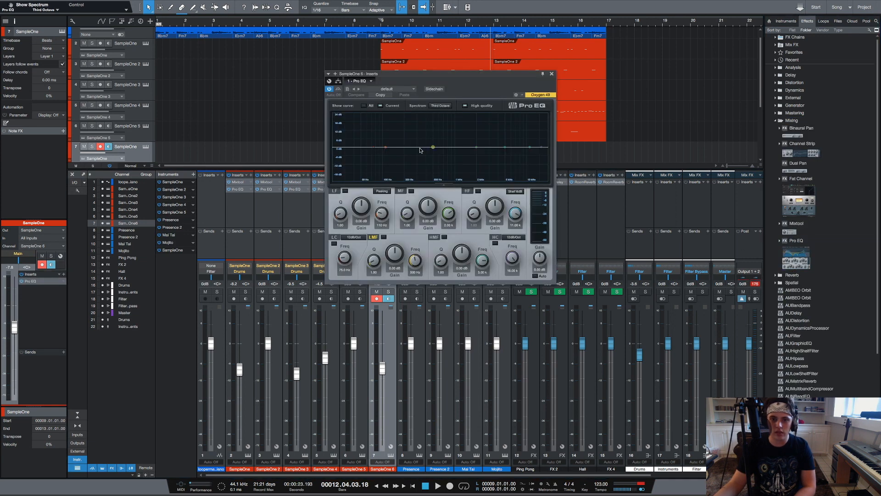
Boost the 808's low band around 75 Hz, set its Q to 0.10, and play the beat from bar 9.
drag(385, 147, 373, 139)
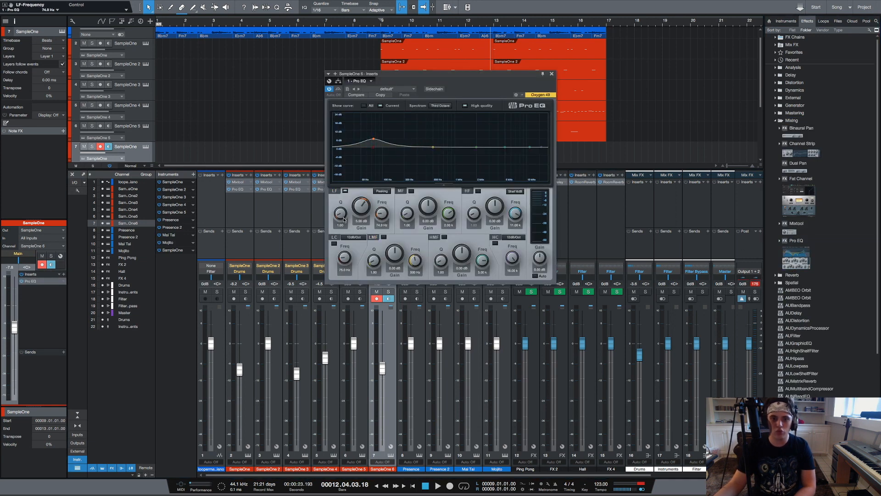
drag(340, 224, 340, 228)
click(382, 20)
key(space)
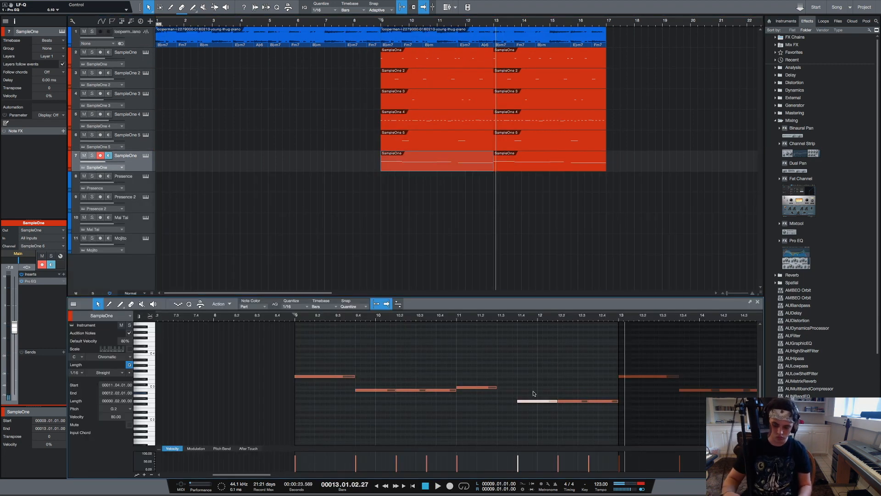
Raise the 808 note at beat 4 of bar 11 by an octave and the notes from beat 2 of bar 12 to D3.
drag(537, 399, 537, 369)
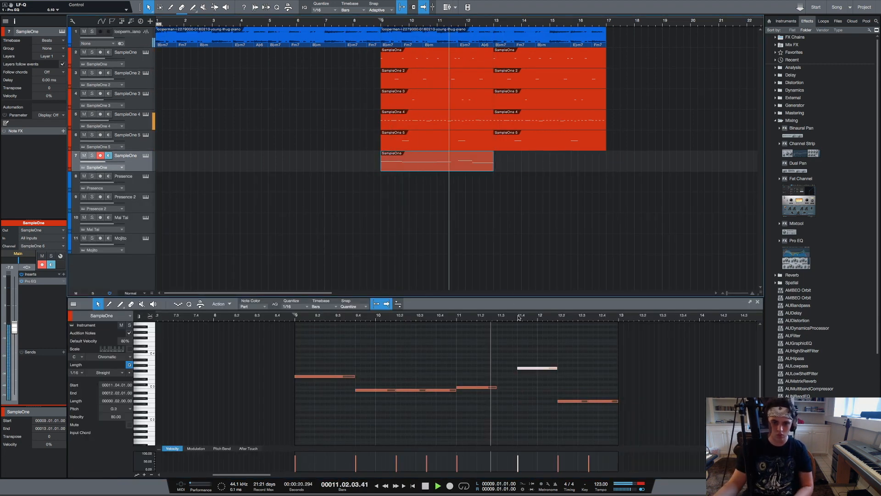
drag(569, 402, 568, 382)
click(295, 315)
key(space)
key(space)
Duplicate the 808 part so it repeats from bar 13, and play the beat from bar 9.
click(438, 161)
key(d)
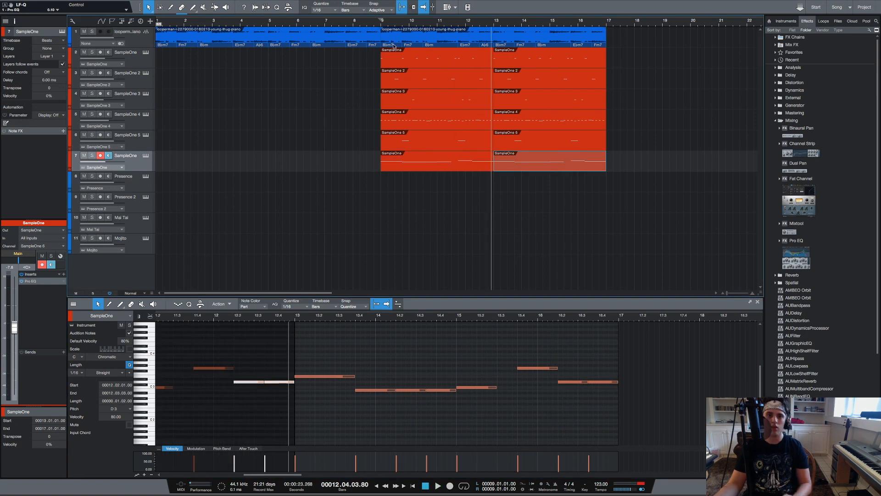
click(380, 22)
key(space)
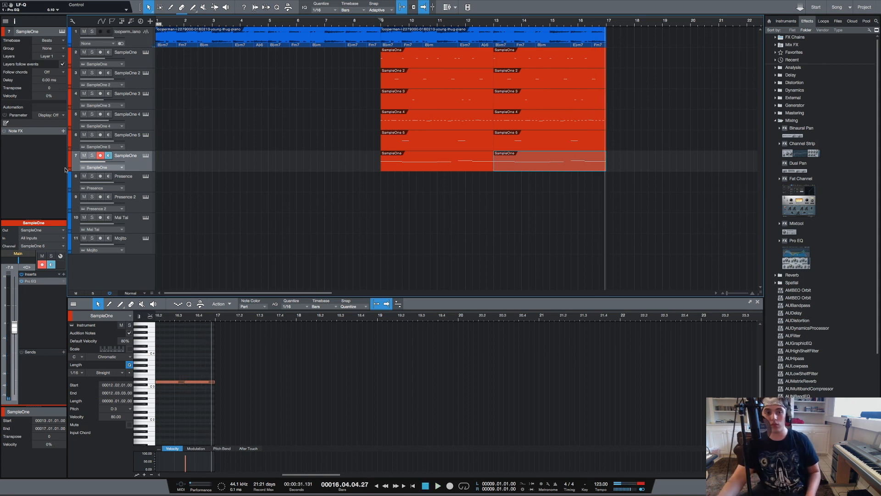
Remove the unused Presence, Presence 2, Mai Tai and Mojito tracks.
click(136, 190)
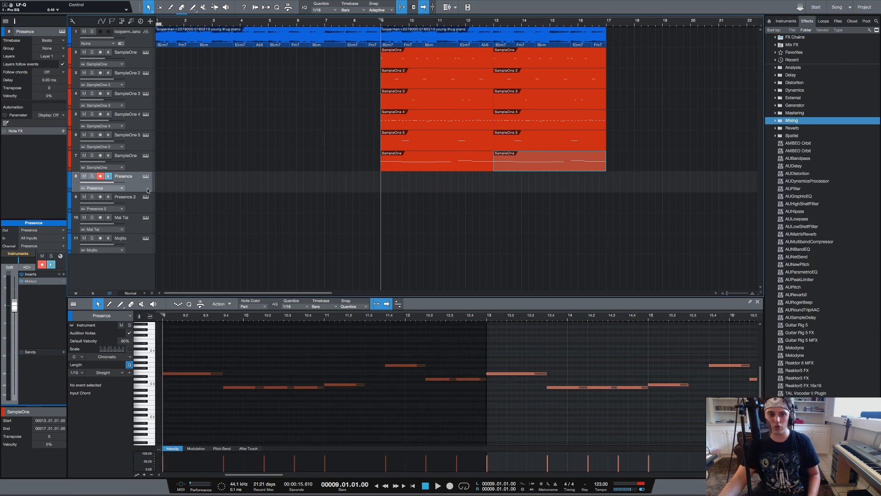
right_click(140, 187)
click(143, 190)
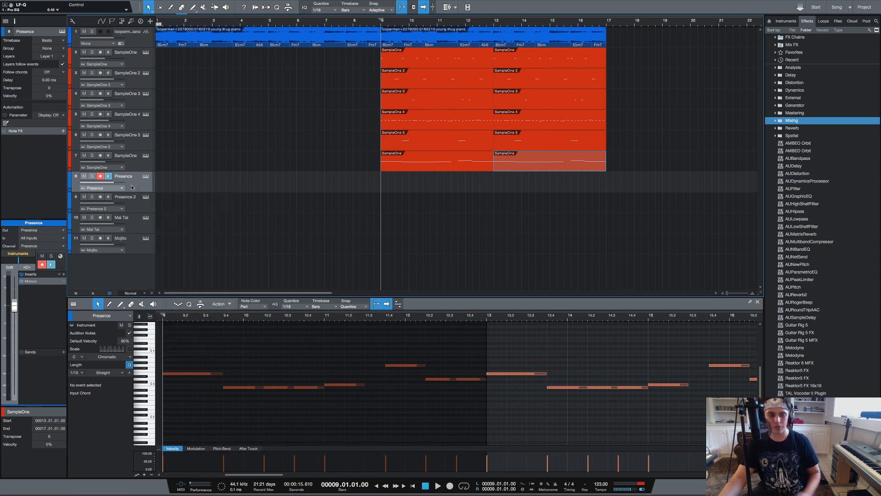
key(shift+t)
key(shift+t)
key(shift+t)
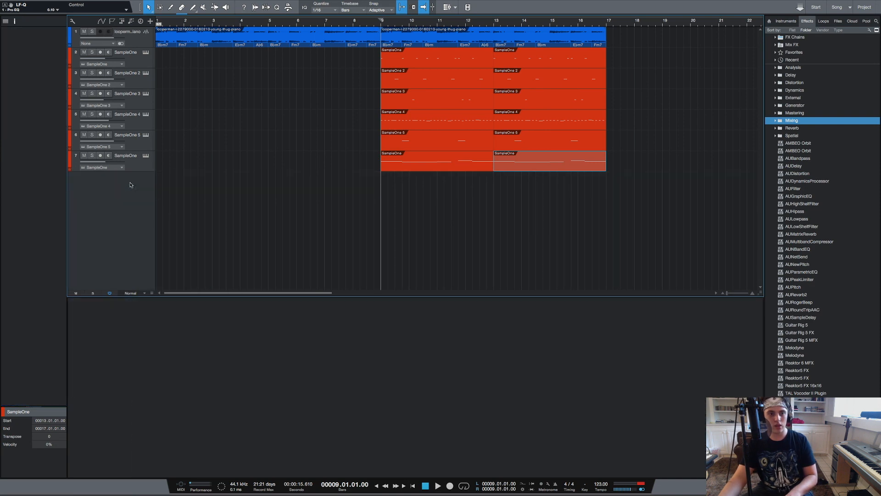
Add a Dexed synth on a new instrument track and place it directly below the piano loop.
click(822, 21)
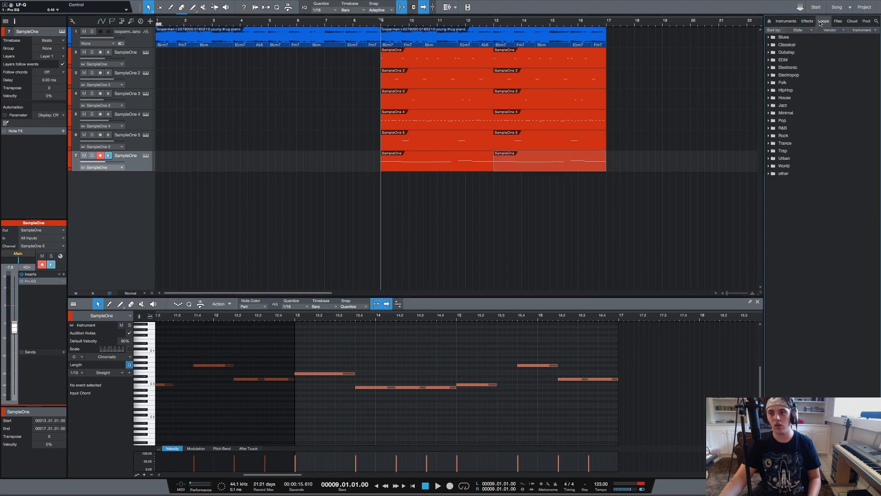
click(787, 21)
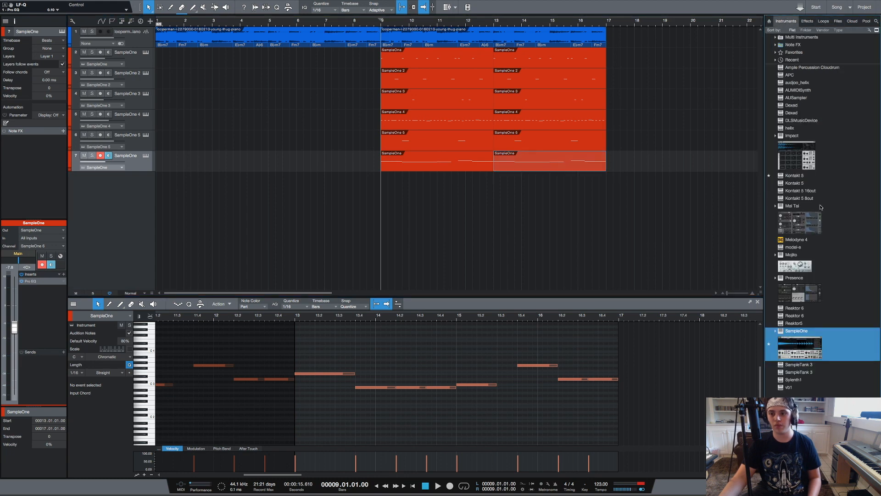
drag(802, 106, 524, 194)
drag(130, 177, 129, 51)
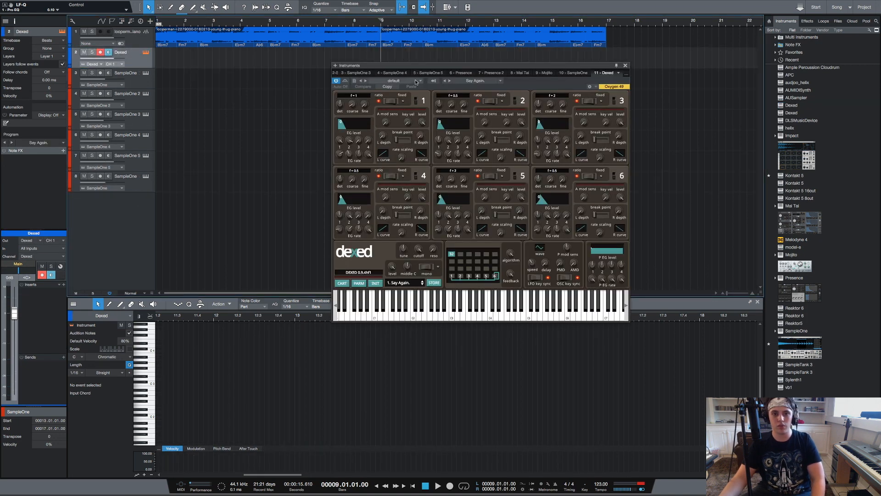
Audition Dexed programs, load PHAROH, and close the instrument window.
click(461, 302)
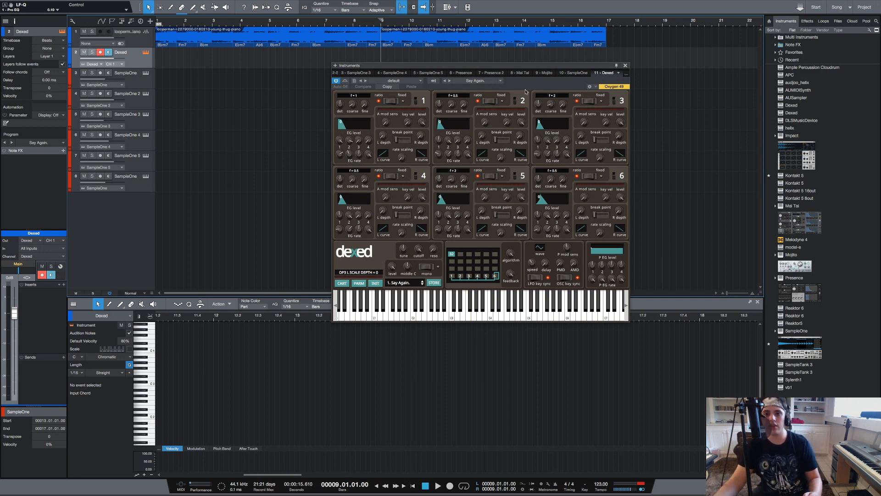
click(500, 81)
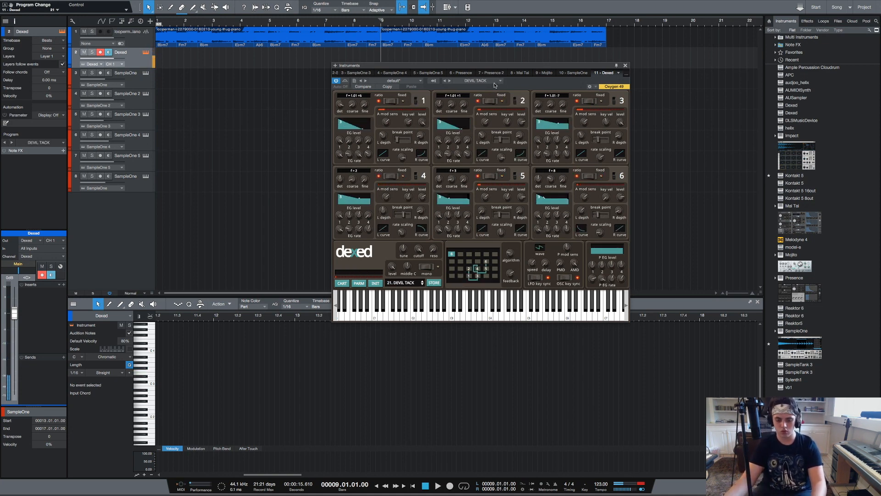
click(495, 82)
click(473, 104)
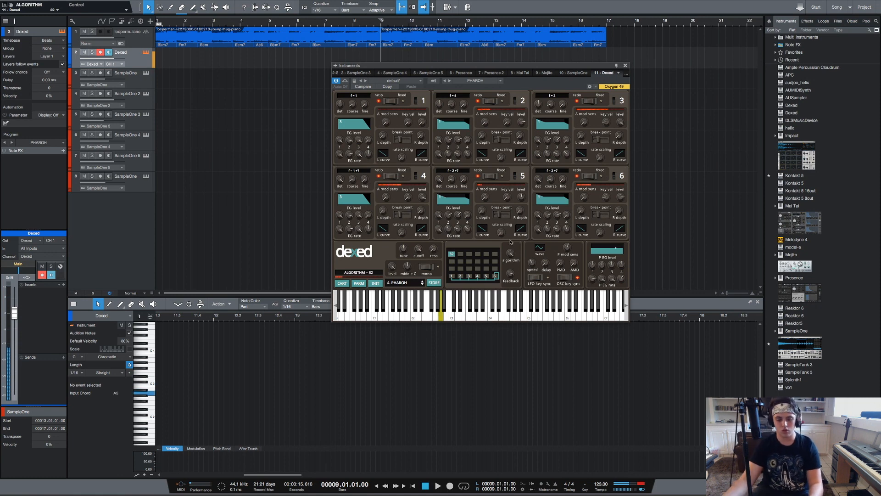
click(147, 52)
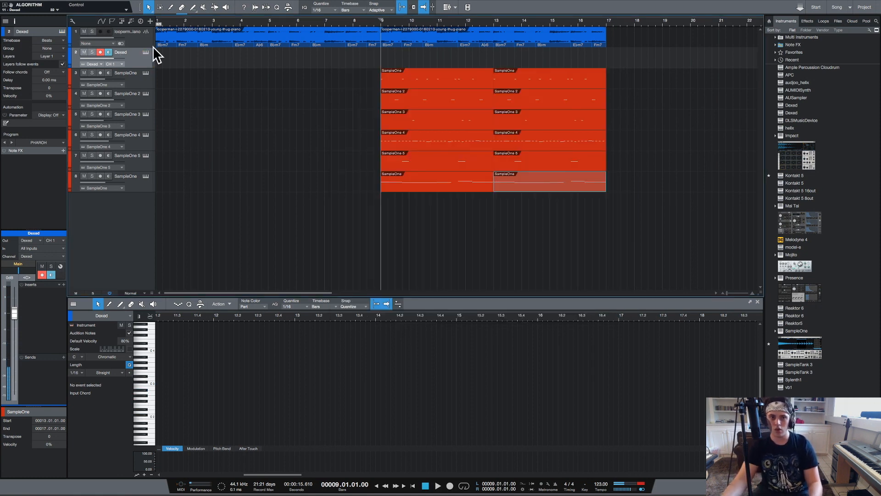
click(146, 52)
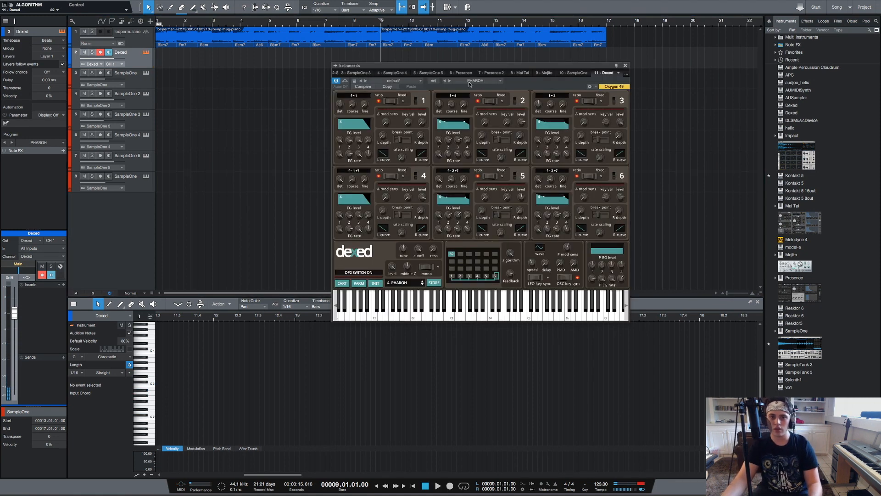
click(496, 83)
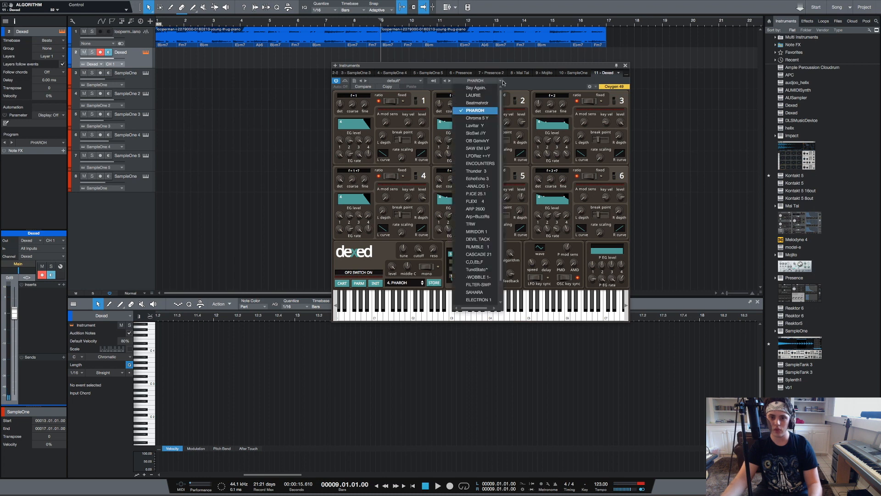
click(509, 86)
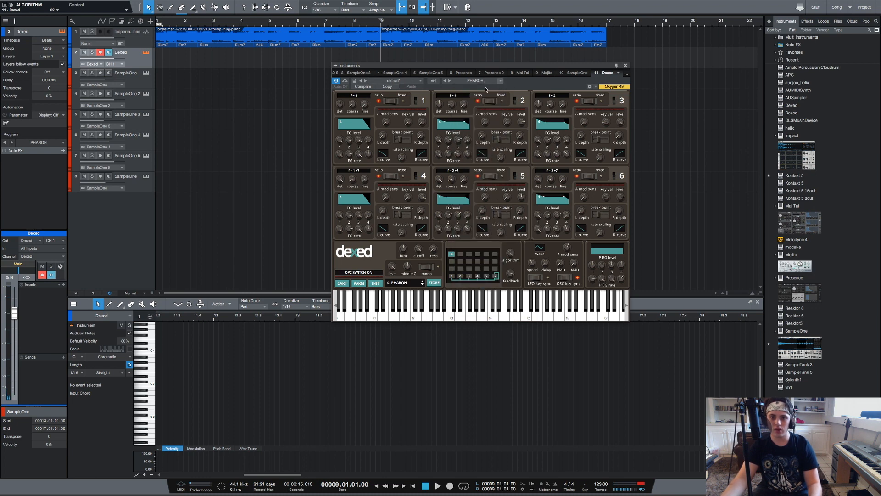
click(625, 65)
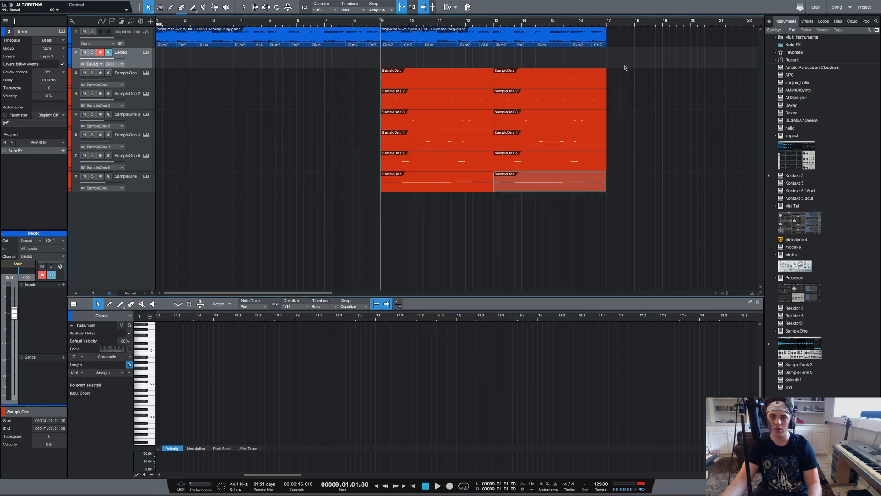
Create an empty four-bar part on the Dexed track from bar 9 to bar 13.
double_click(390, 63)
drag(408, 60, 494, 60)
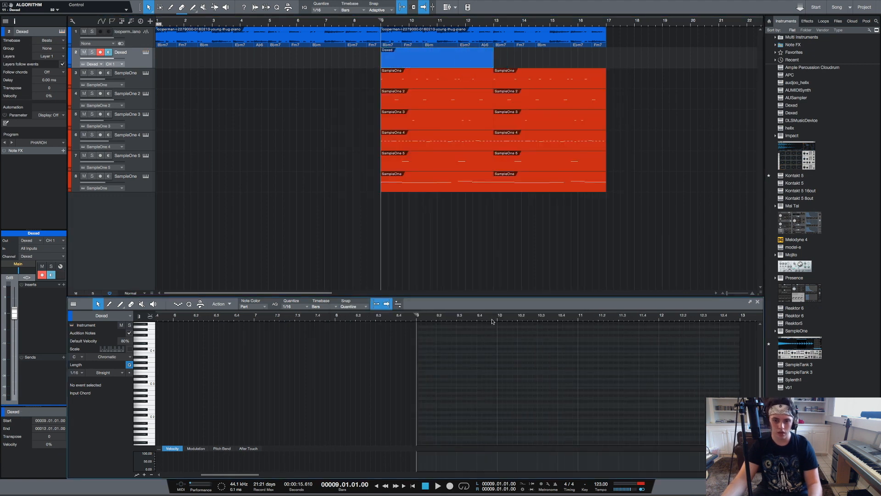
scroll(492, 321, down, 2)
drag(258, 475, 275, 475)
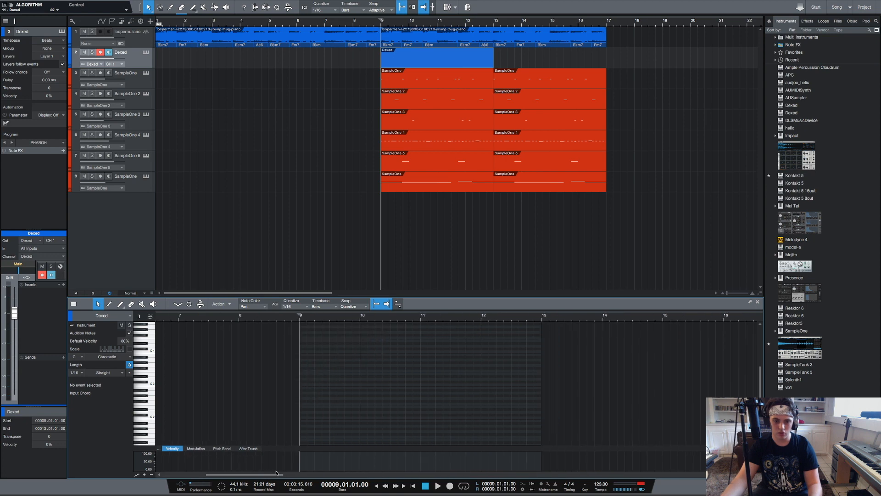
scroll(308, 317, up, 2)
scroll(307, 317, up, 1)
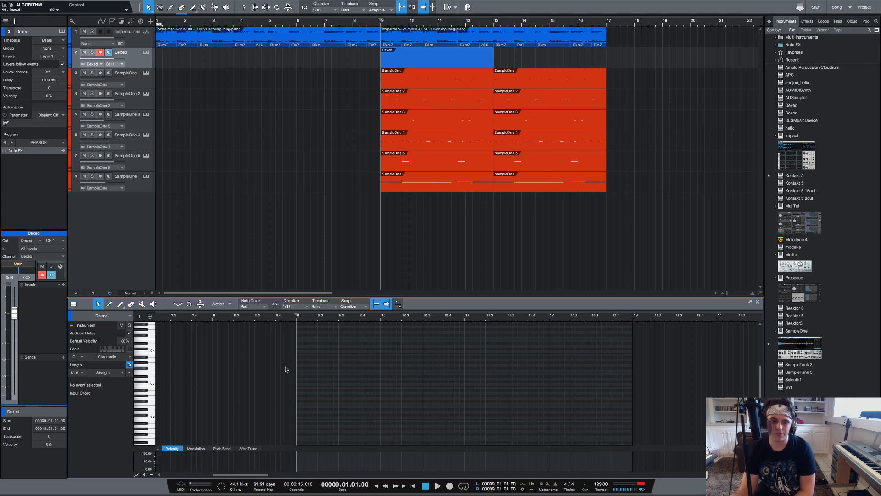
Build a four-note Bbm7 chord rooted on A#2 at the start of bar 9, three sixteenths long.
click(300, 391)
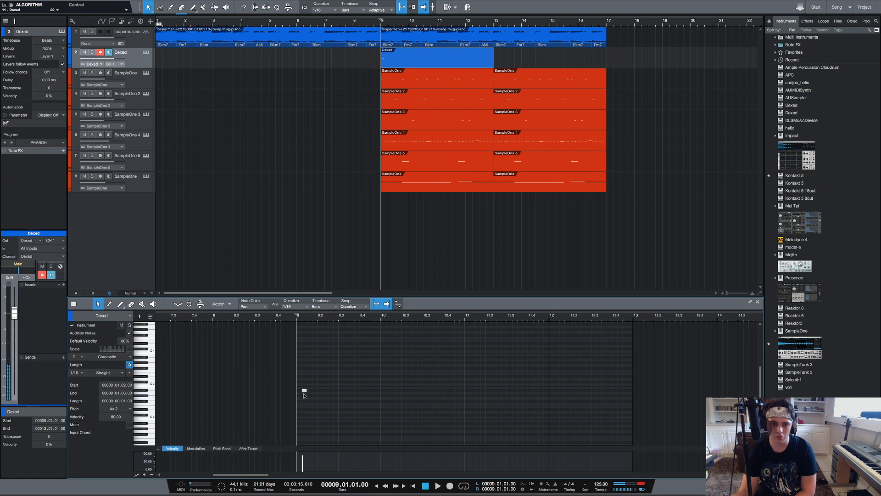
drag(303, 391, 299, 390)
scroll(301, 317, up, 3)
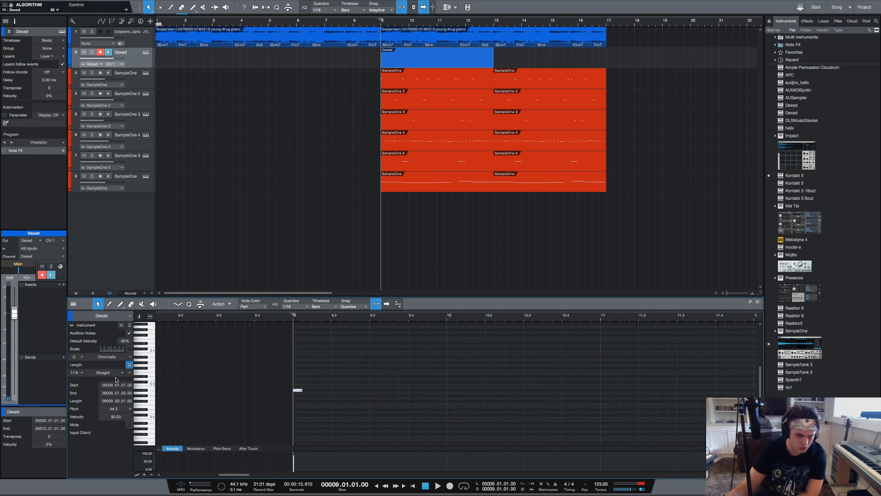
scroll(301, 317, up, 4)
double_click(288, 376)
double_click(284, 370)
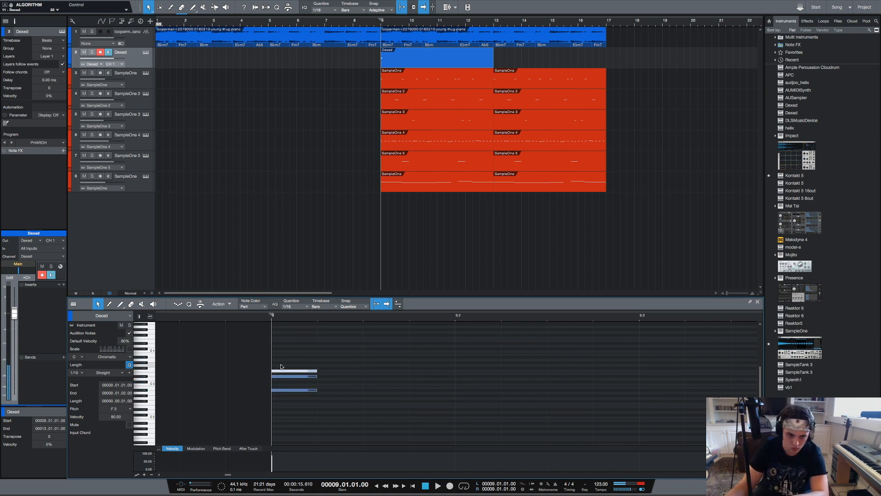
drag(282, 376, 408, 362)
double_click(276, 363)
key(ctrl+a)
scroll(339, 317, down, 5)
Build a four-note Fm7 chord at beat 4 of bar 9, three sixteenths long, and play it back.
click(403, 21)
double_click(475, 404)
double_click(474, 396)
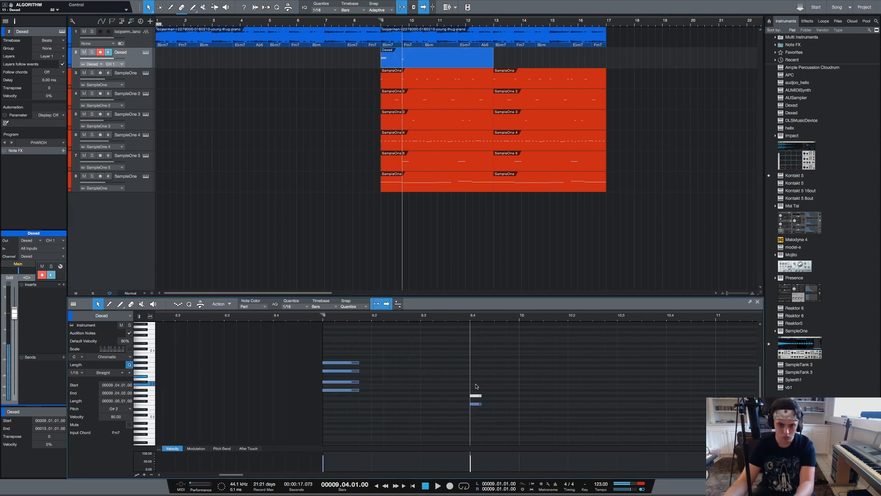
double_click(474, 385)
double_click(474, 377)
drag(497, 369, 475, 409)
drag(481, 384, 506, 385)
key(space)
scroll(527, 390, right, 5)
key(space)
Copy the Bbm7 chord to beat 3 of bar 10, move it to a lower voicing, and play it back.
drag(232, 397, 209, 360)
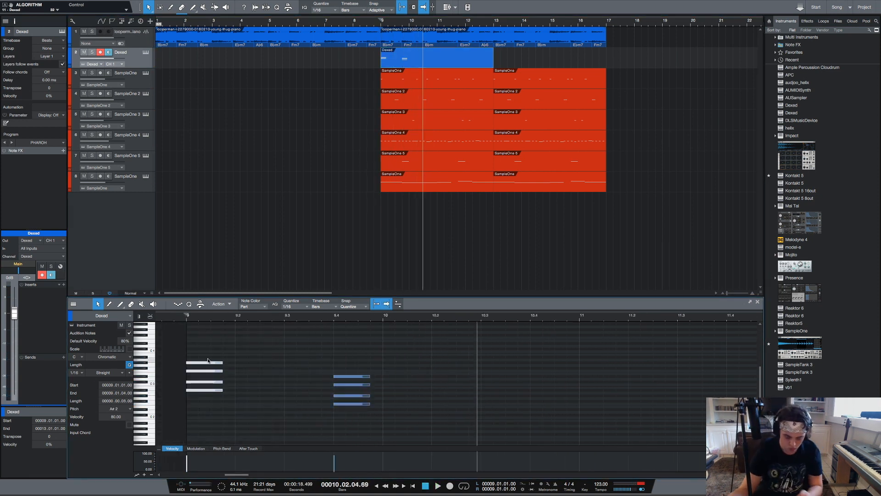
key(super+v)
key(shift+Down)
mouse_move(529, 359)
mouse_down()
mouse_move(500, 387)
mouse_move(461, 382)
mouse_move(542, 368)
mouse_move(561, 376)
mouse_up()
key(space)
key(space)
Paste the original Bbm7 chord at the start of bar 11 and play it back.
scroll(173, 343, down, 5)
scroll(174, 343, up, 5)
key(space)
key(space)
scroll(395, 385, left, 3)
key(super+v)
key(space)
key(space)
Build a five-note Ebm7 chord at beat 4 of bar 11 and check it in playback.
double_click(477, 374)
double_click(478, 368)
double_click(478, 357)
double_click(478, 348)
key(space)
key(space)
double_click(541, 382)
Undo a trial high note, then build a four-note chord starting on G#2 at beat 3 of bar 12 and play it.
double_click(638, 357)
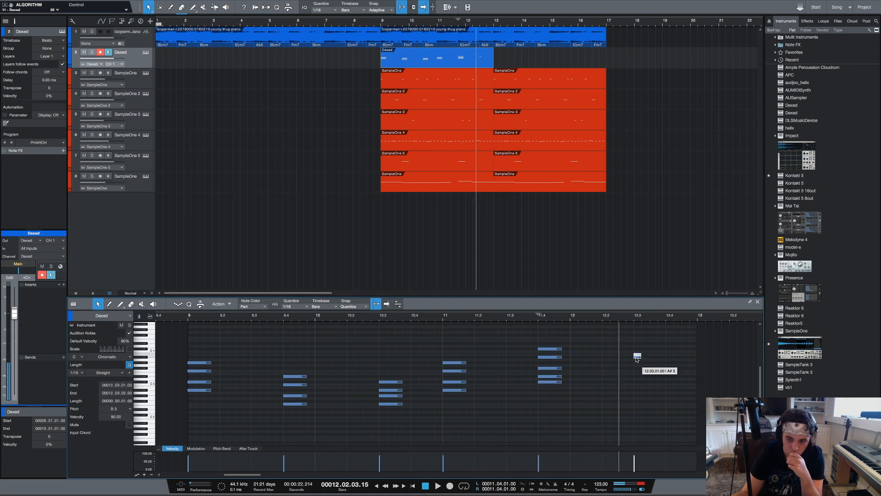
key(super+z)
double_click(637, 396)
double_click(637, 387)
double_click(637, 376)
double_click(637, 368)
mouse_move(641, 369)
mouse_down()
mouse_move(654, 370)
mouse_move(646, 363)
mouse_up()
click(377, 316)
key(space)
key(space)
Remove the lowest note from the chord at beat 3 of bar 12 and play the progression back.
double_click(651, 396)
click(646, 377)
click(482, 315)
key(space)
key(space)
click(377, 316)
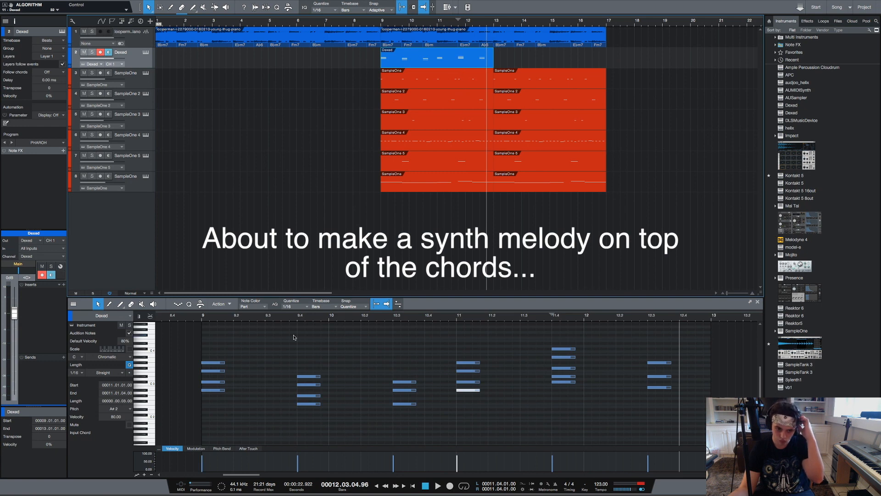
Duplicate the Dexed part so it repeats from bar 13, and play the full arrangement from bar 9.
scroll(259, 351, up, 1)
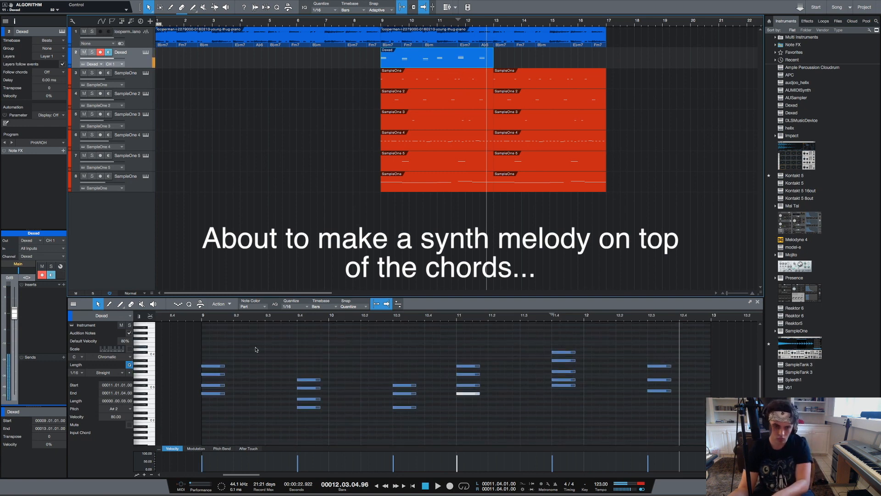
scroll(256, 349, up, 5)
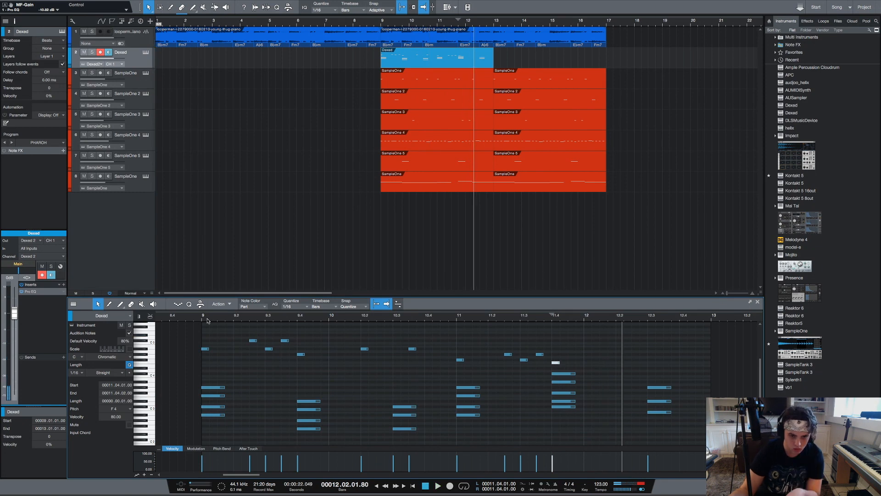
key(d)
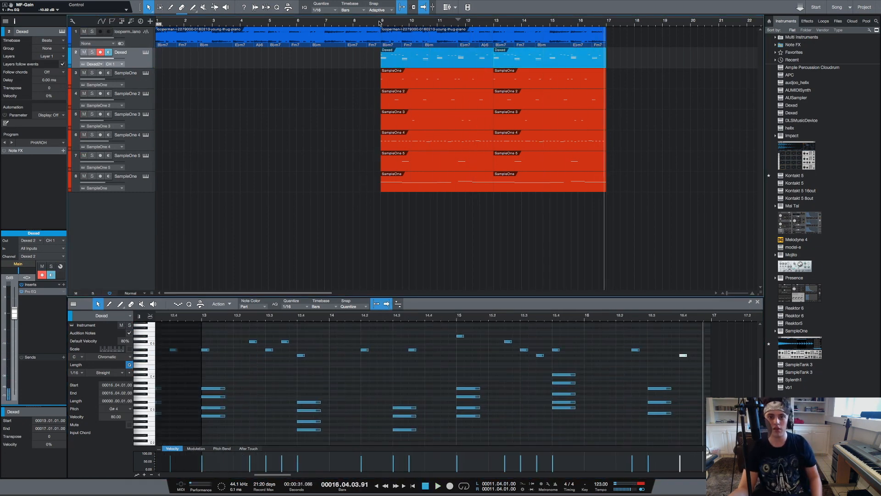
click(379, 21)
key(comma)
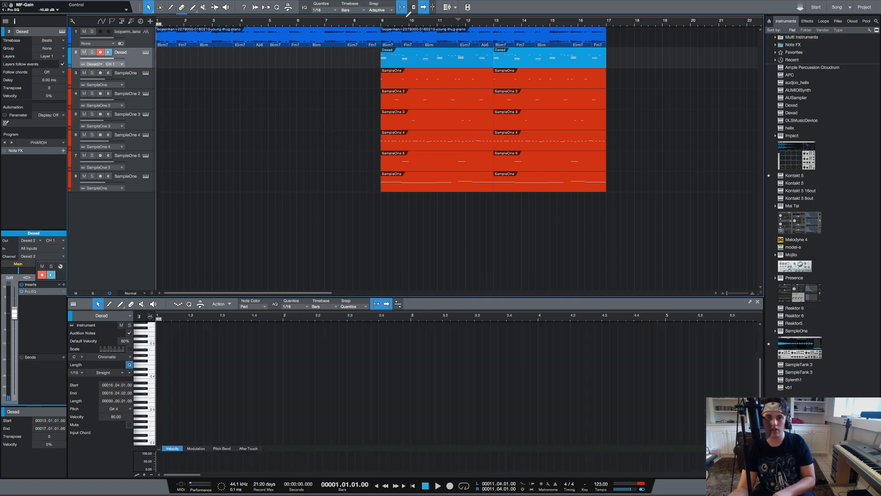
click(381, 21)
key(space)
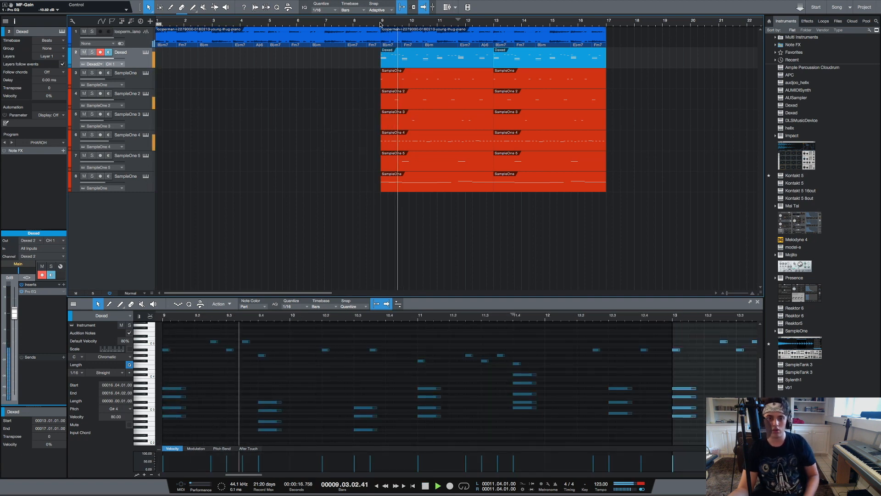